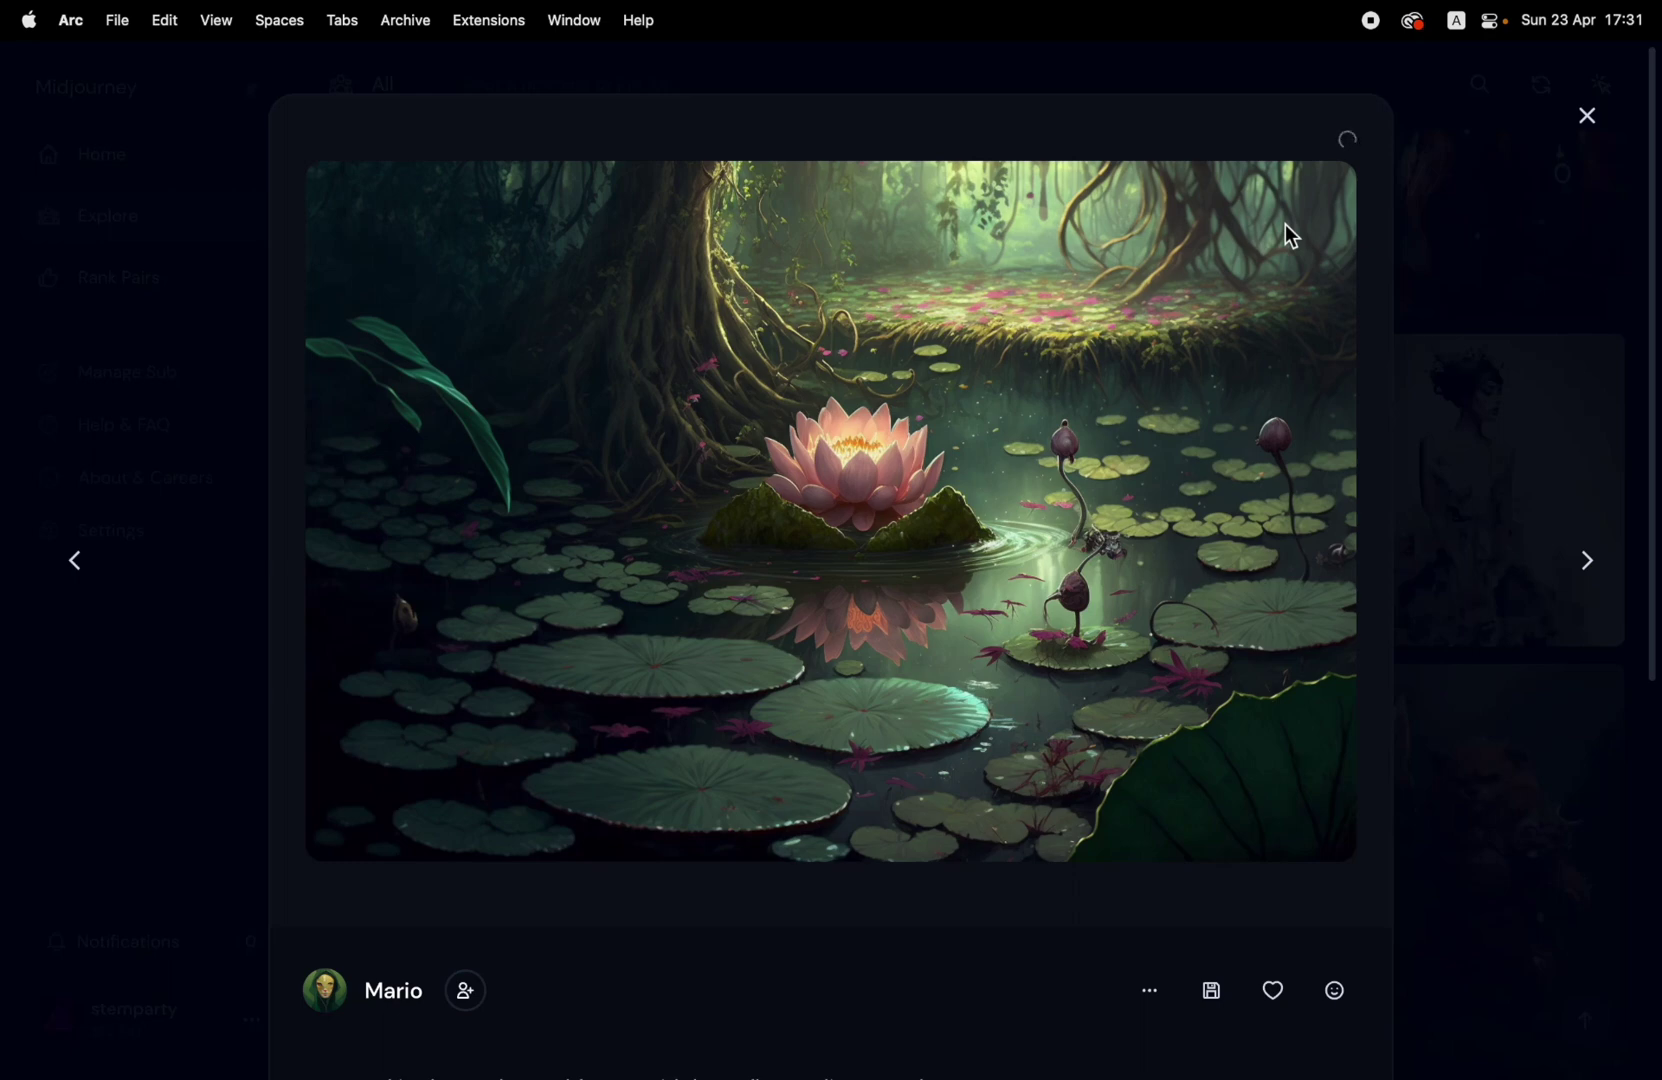
Browse example images in the Midjourney gallery, the stock photo of laughing teens, and the generated ramen noodle group pictures
key(Right)
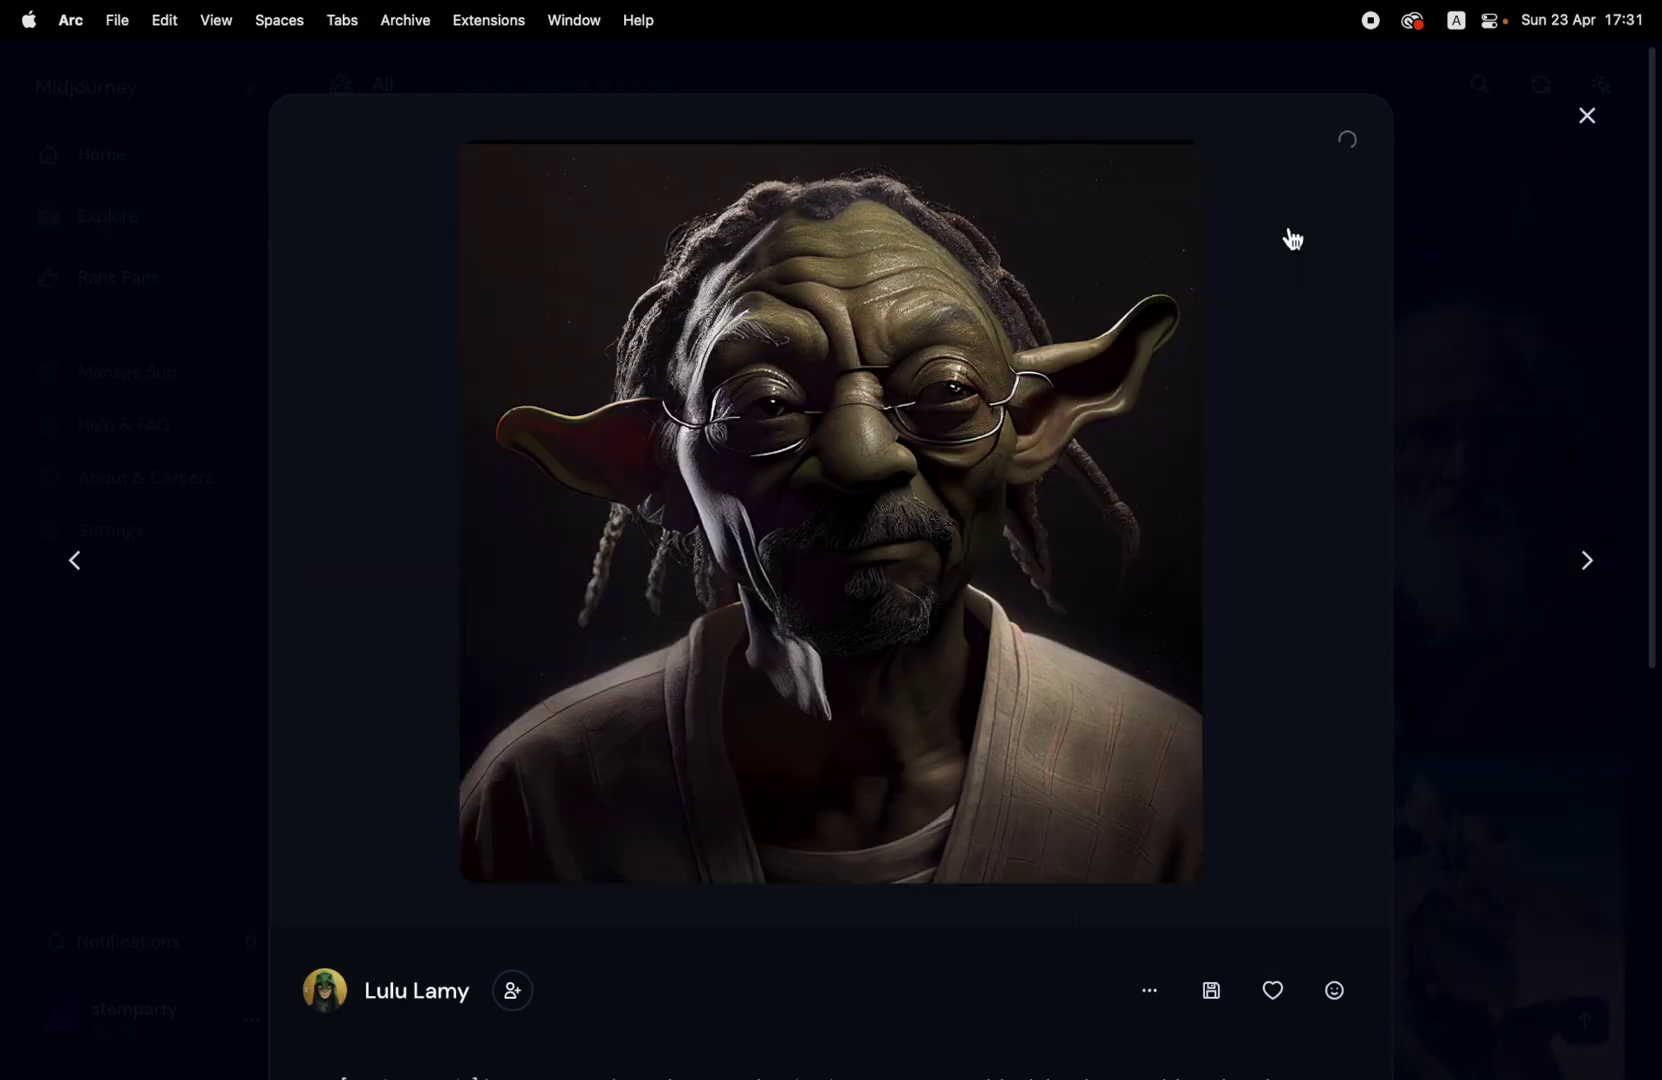
key(Right)
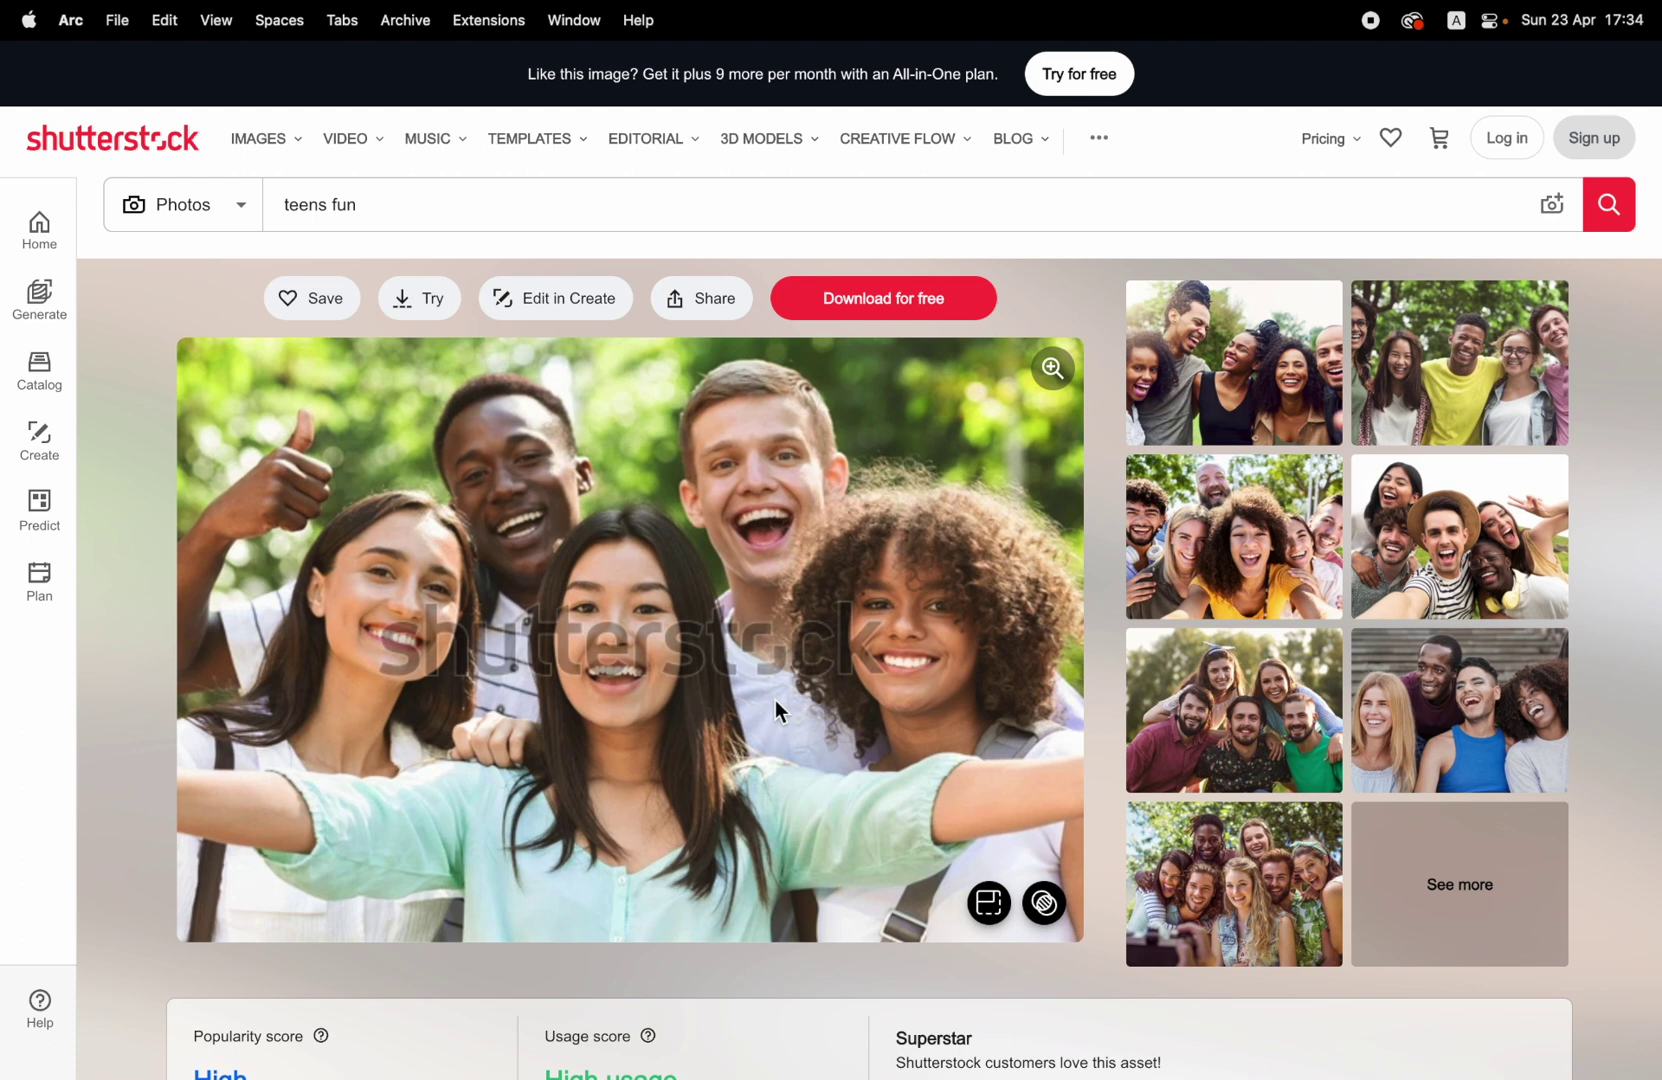
key(ctrl+Tab)
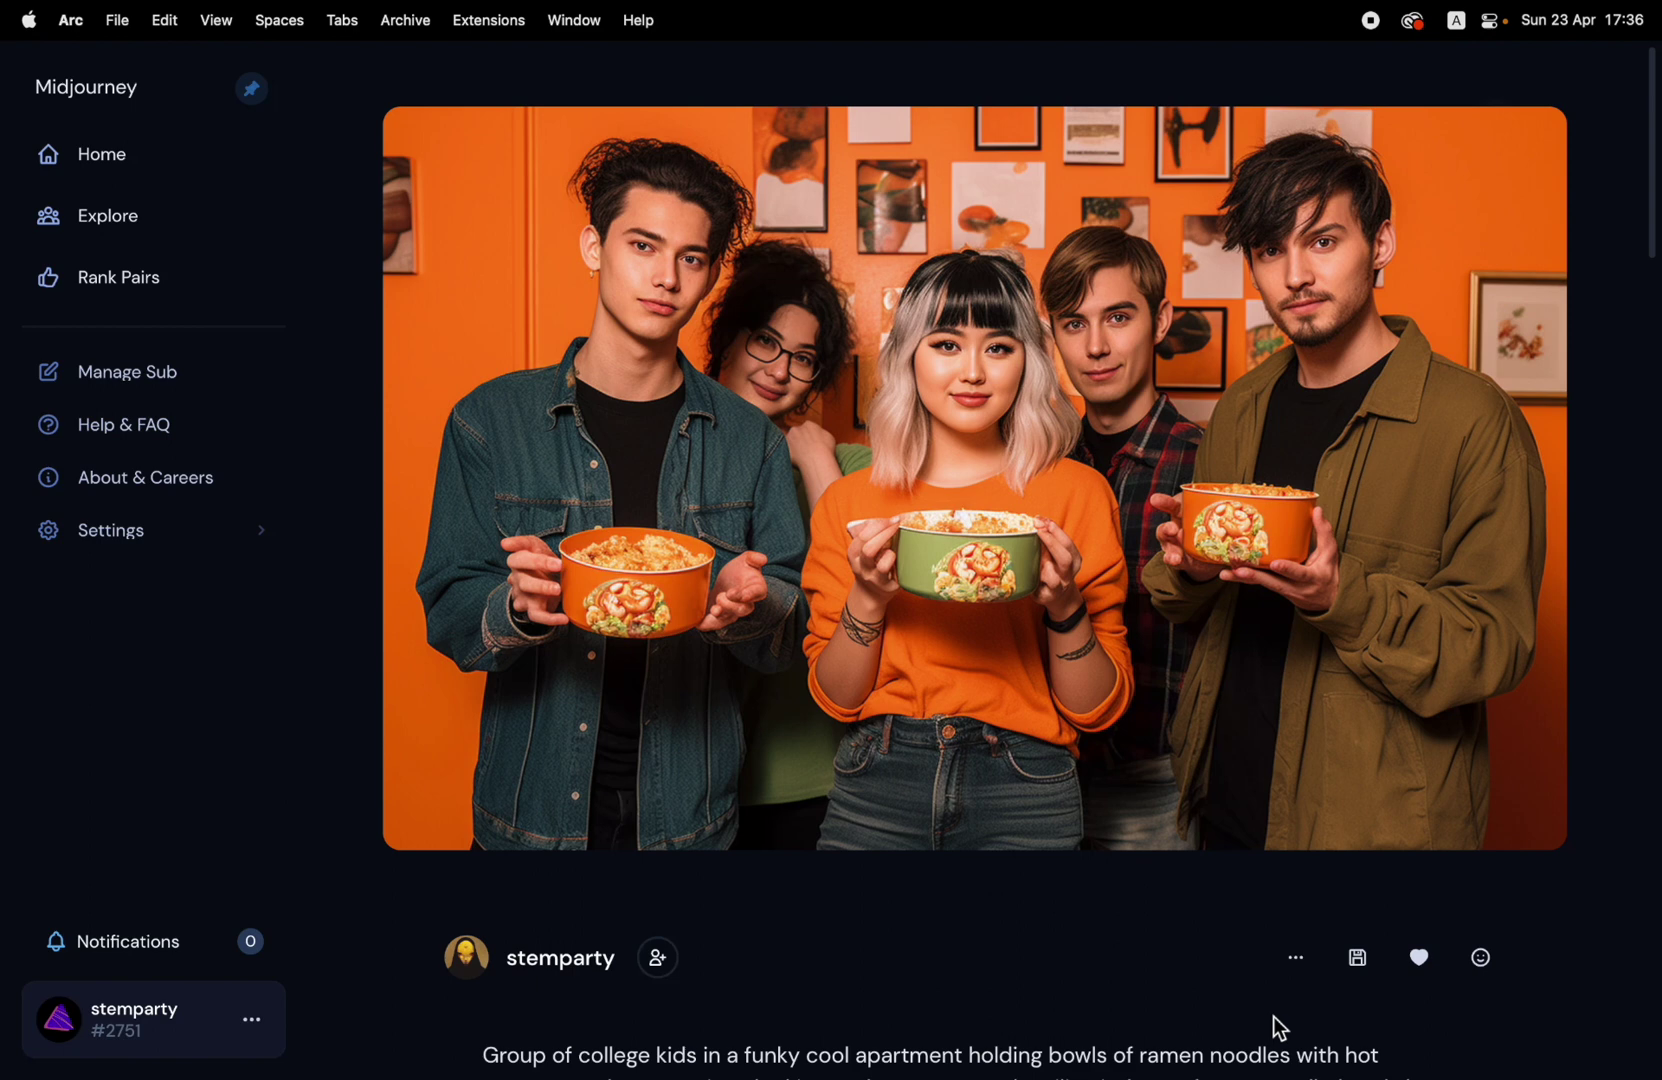
scroll(1276, 1027, down, 1)
scroll(1274, 1027, up, 1)
click(1134, 558)
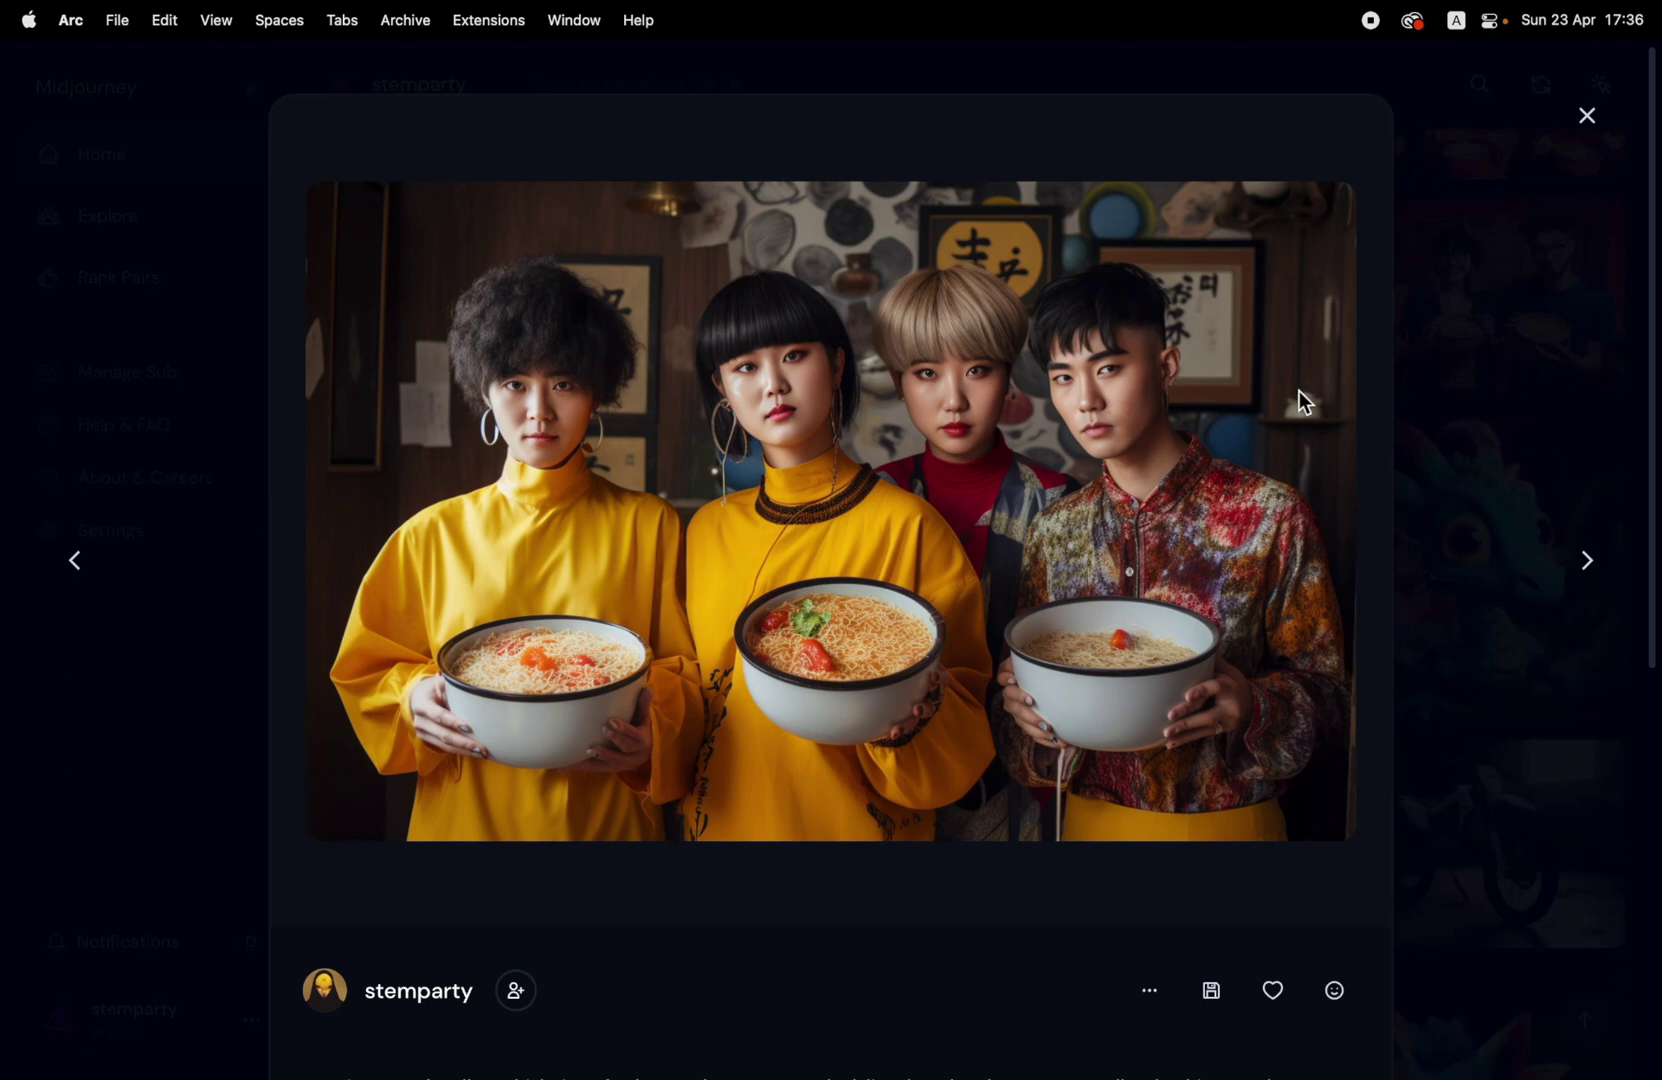
key(Right)
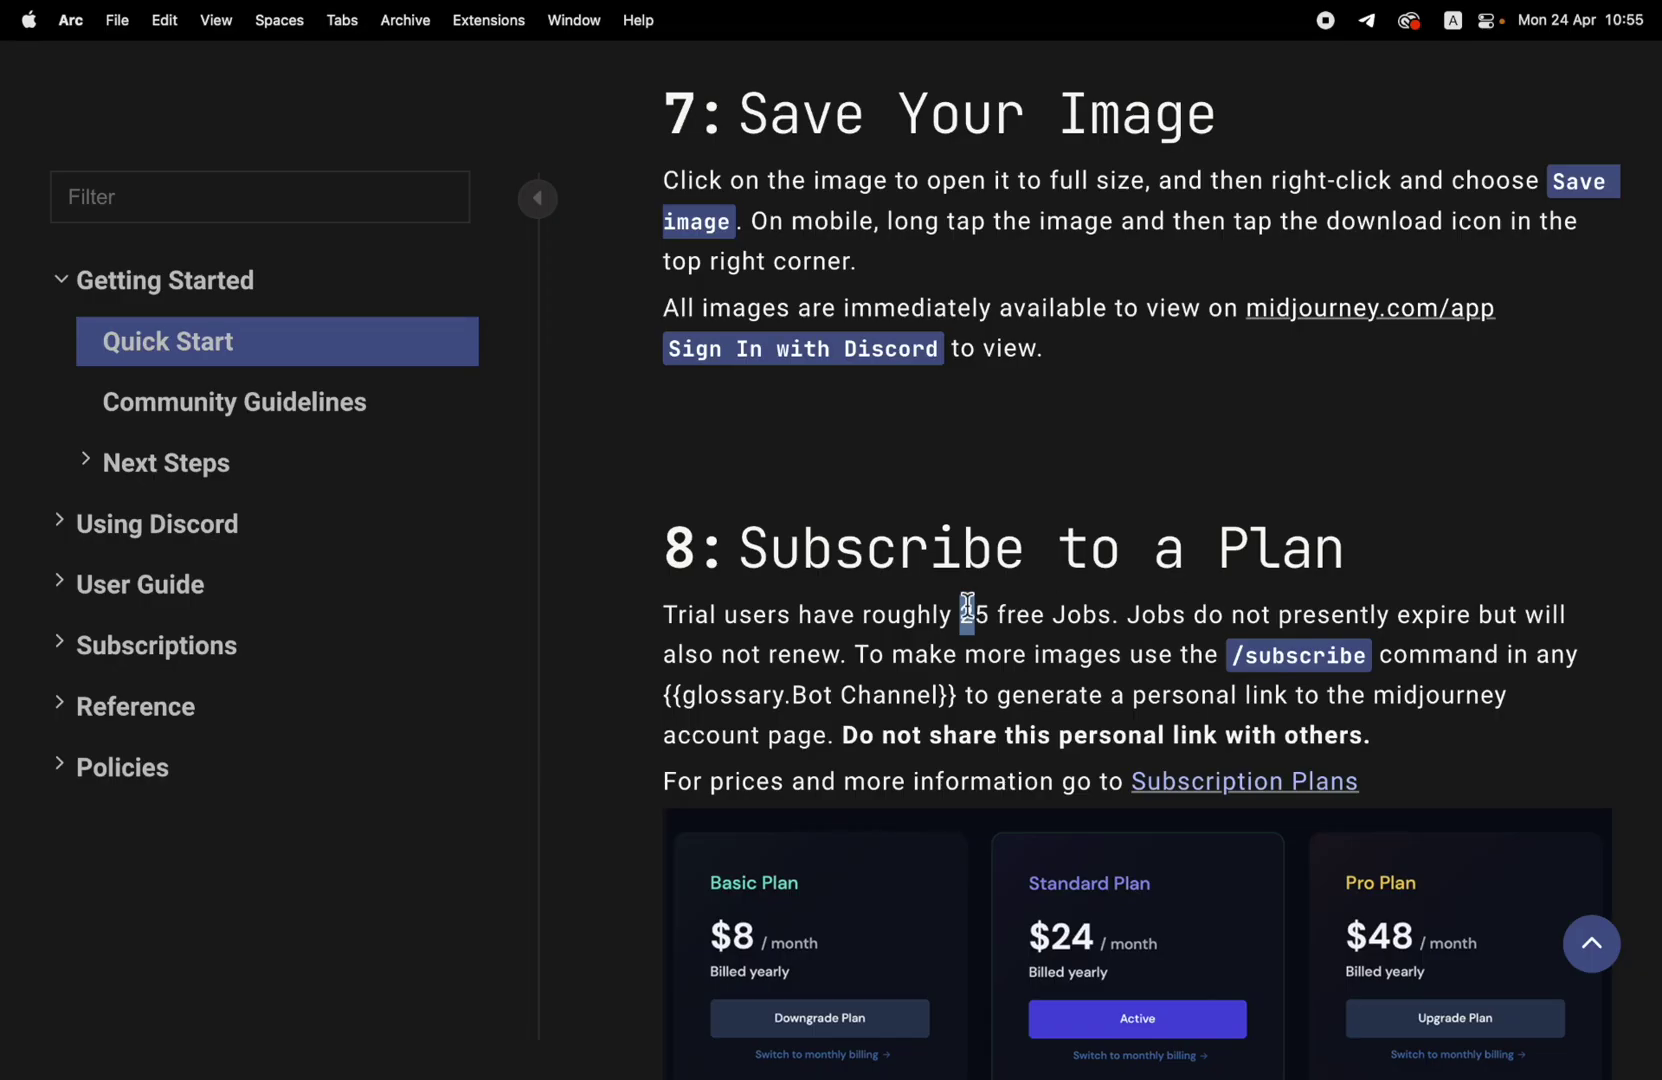
Highlight the free-job allowance in the Quick Start guide, and compare yearly and monthly plan prices, marking the Basic Plan's generation limit
drag(961, 610, 1112, 626)
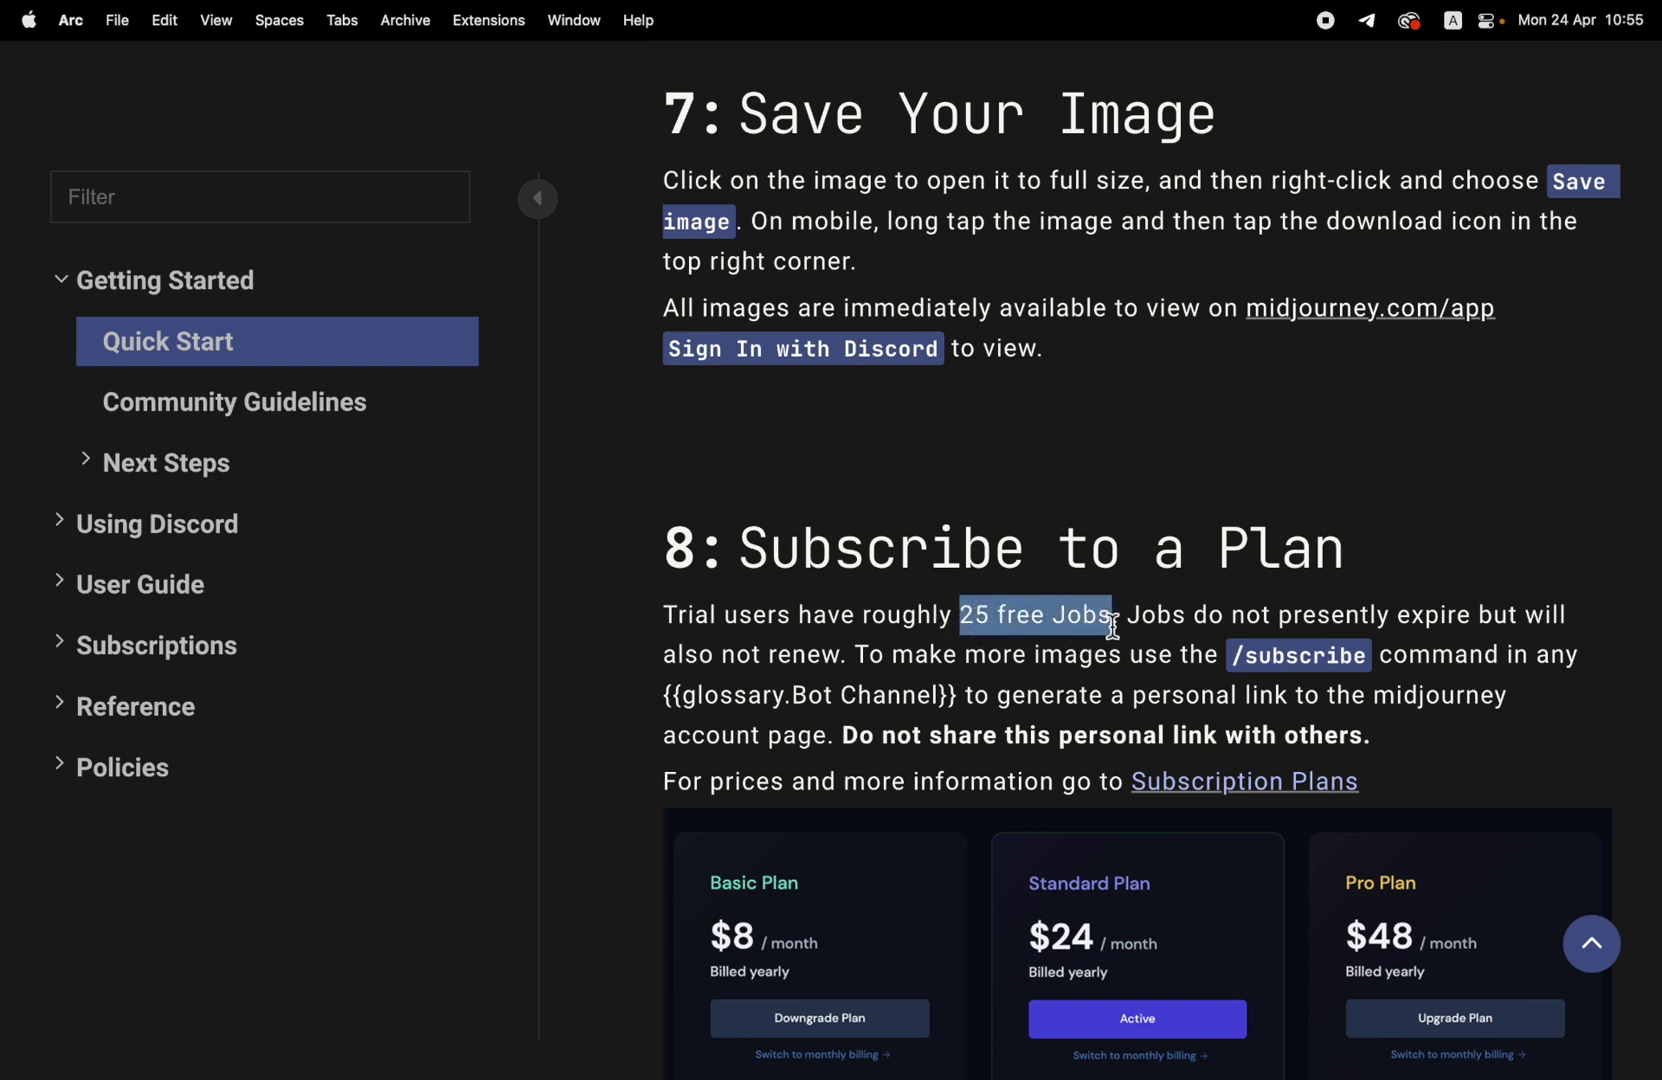
key(ctrl+Tab)
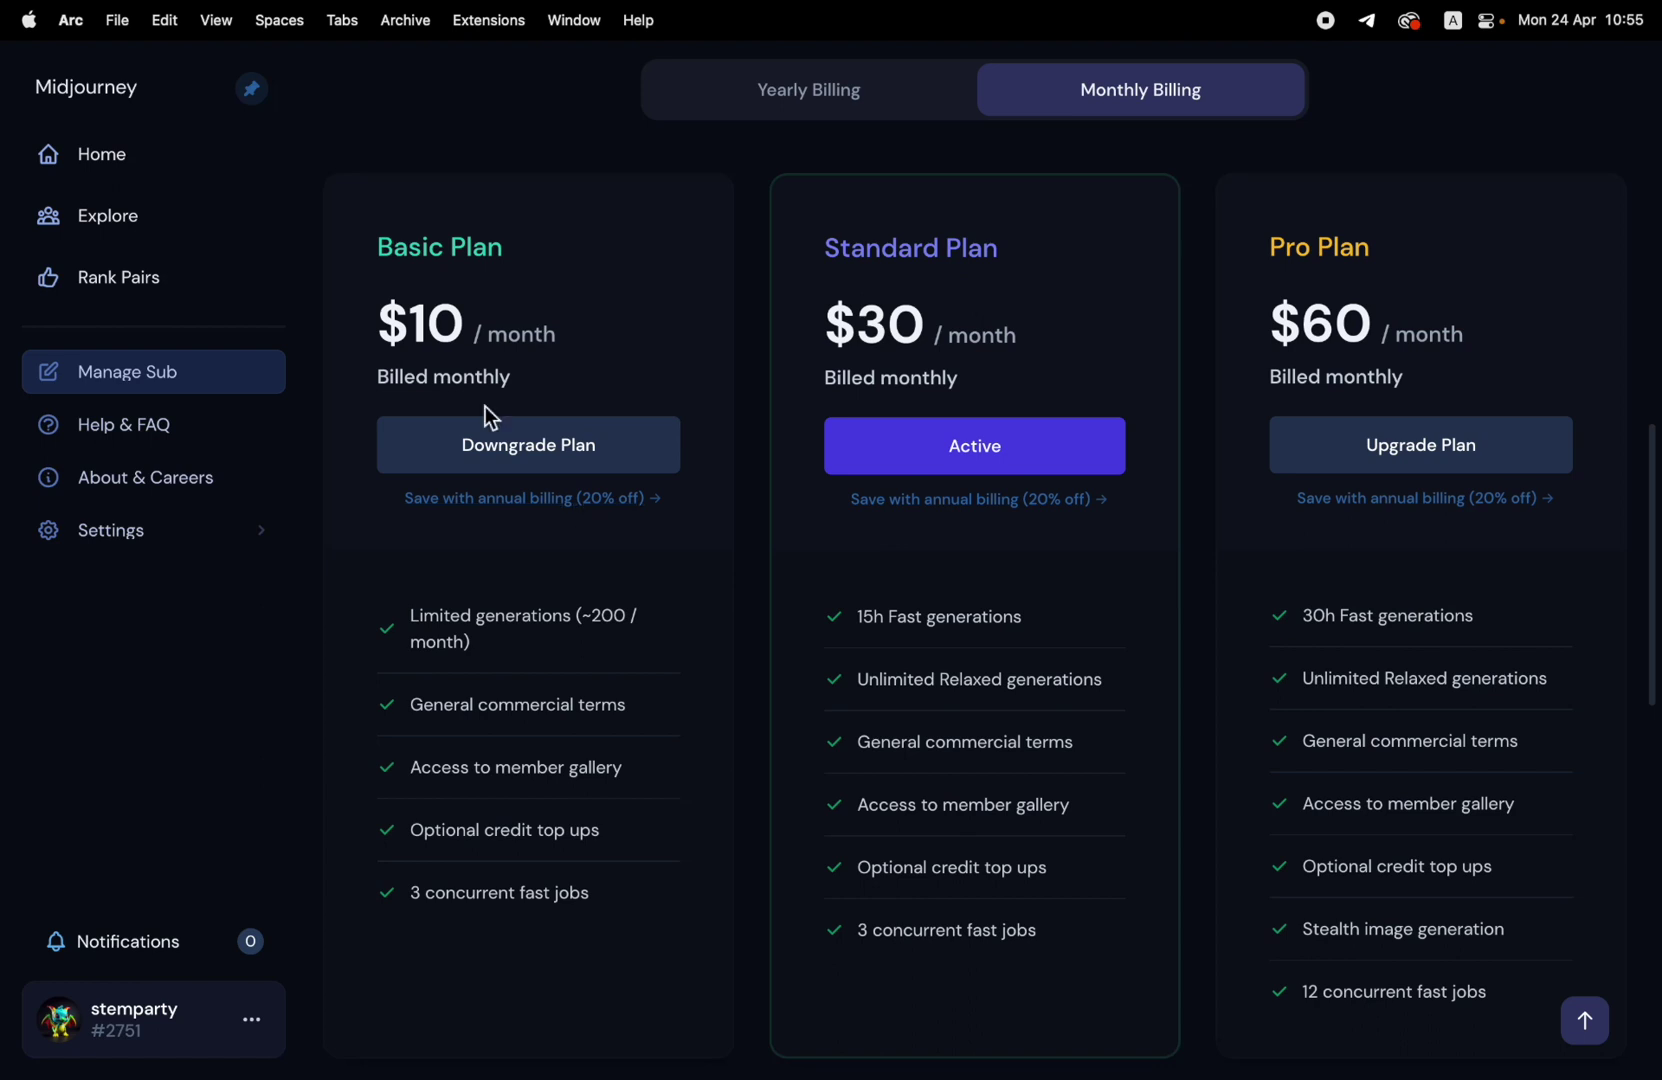
click(805, 92)
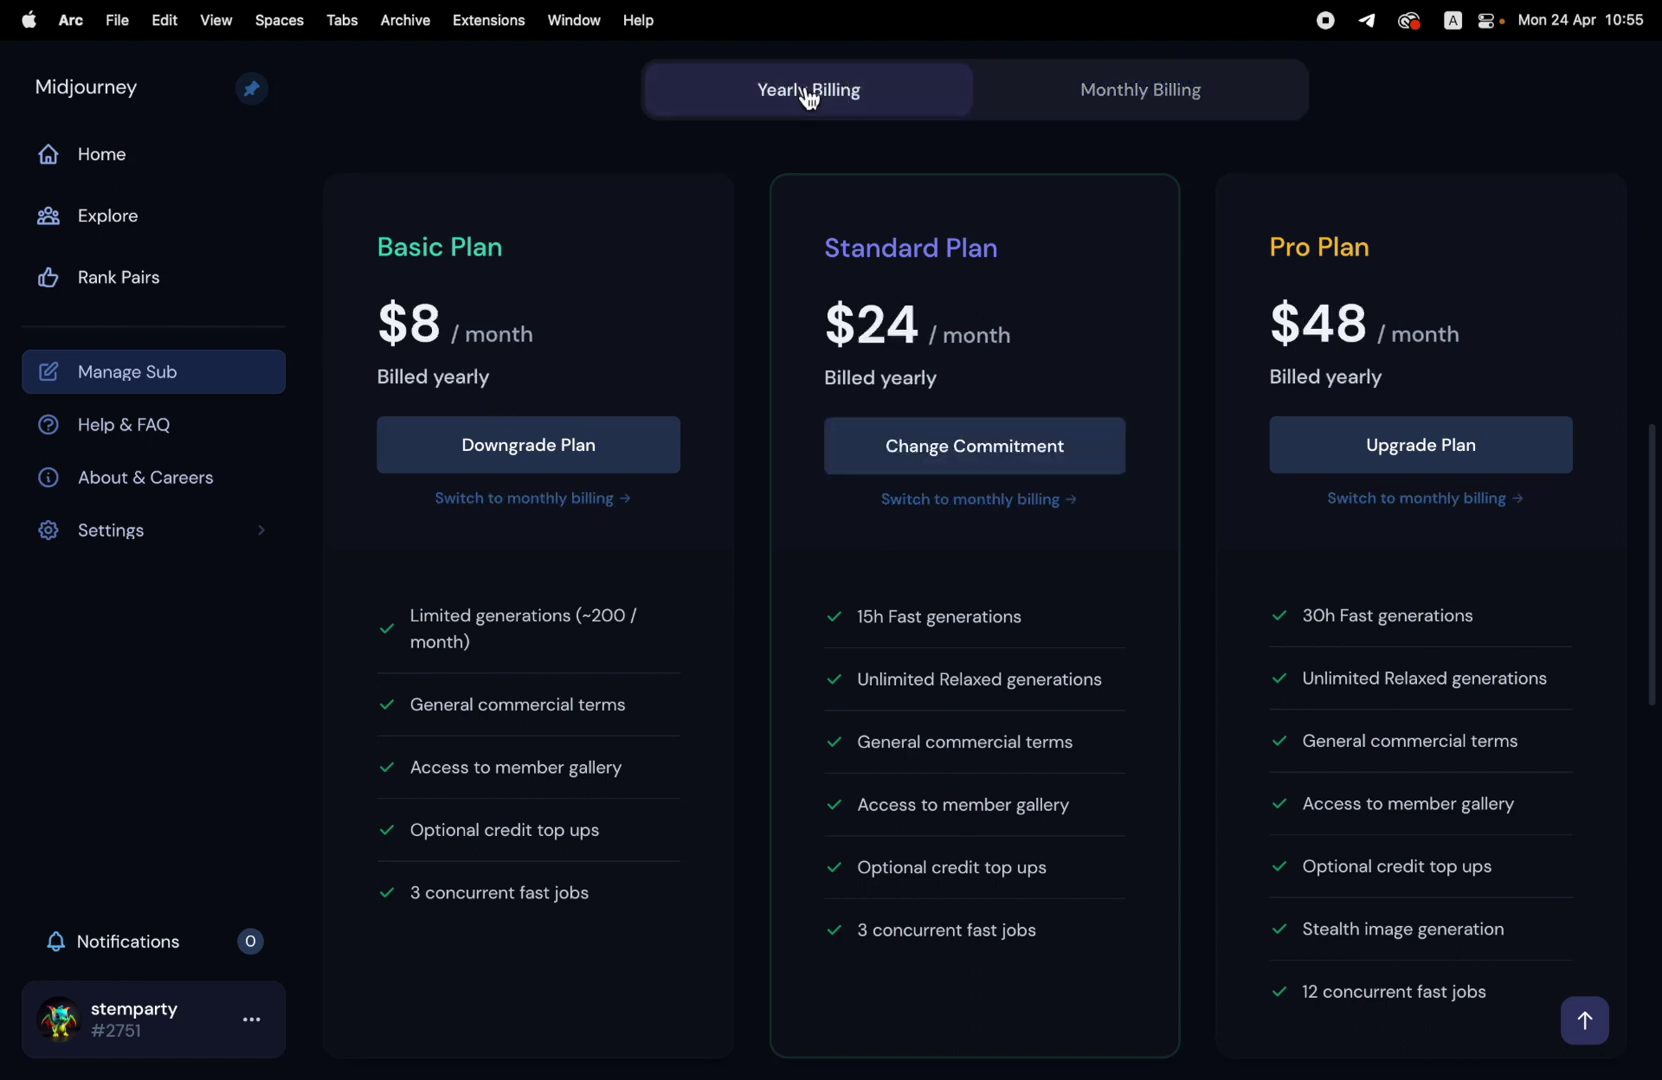
click(1040, 97)
drag(582, 617, 627, 619)
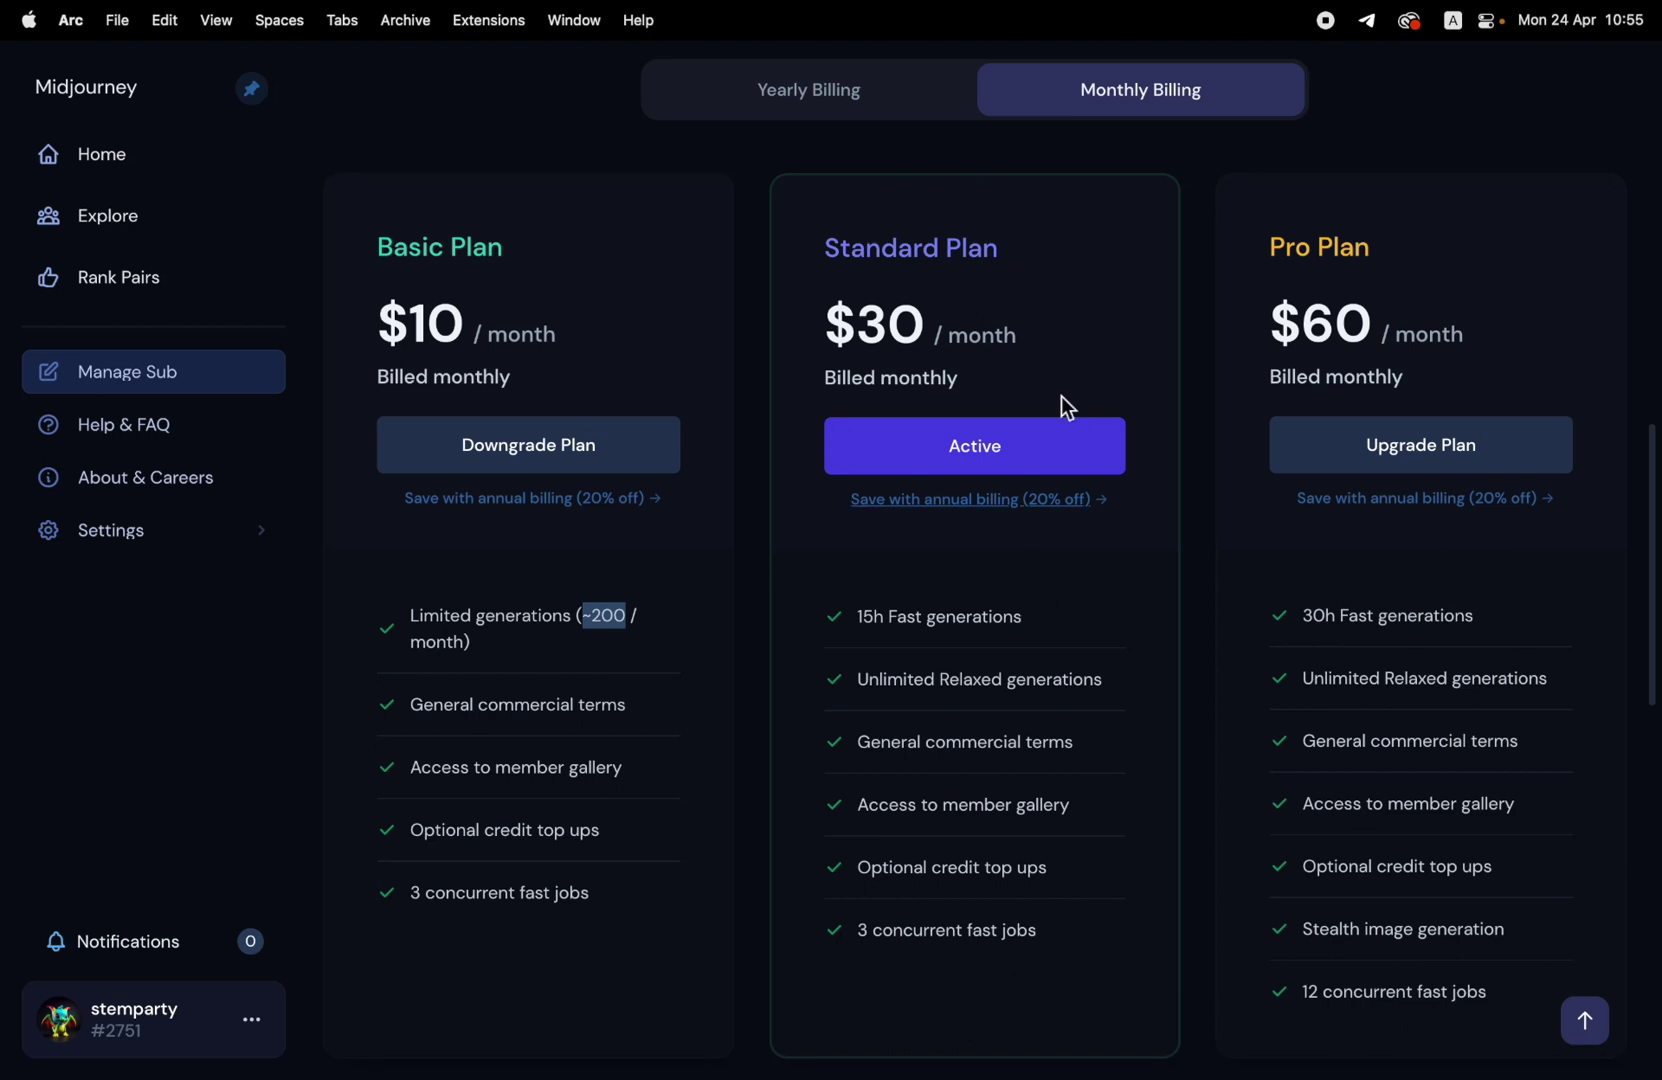
Review the plans under yearly billing, highlighting the Standard Plan's fast and relaxed generations, and mark the Pro Plan's stealth image generation
click(905, 100)
drag(855, 616, 1039, 623)
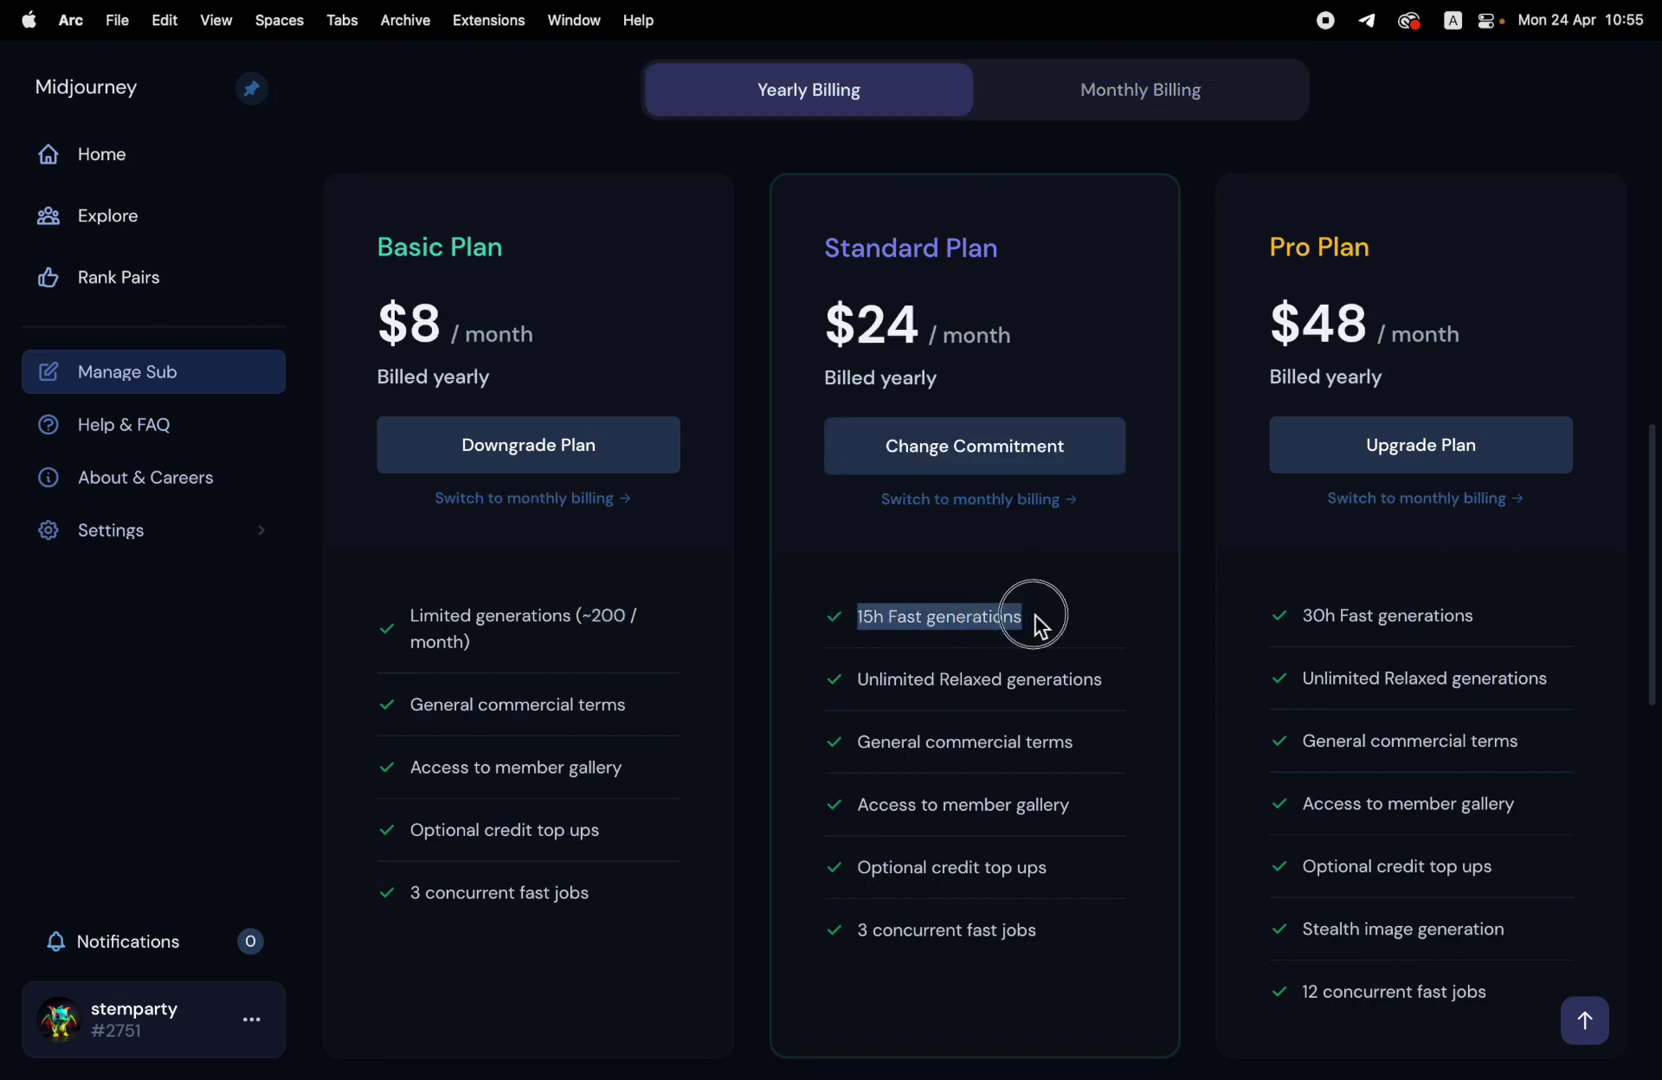
drag(1110, 683, 850, 683)
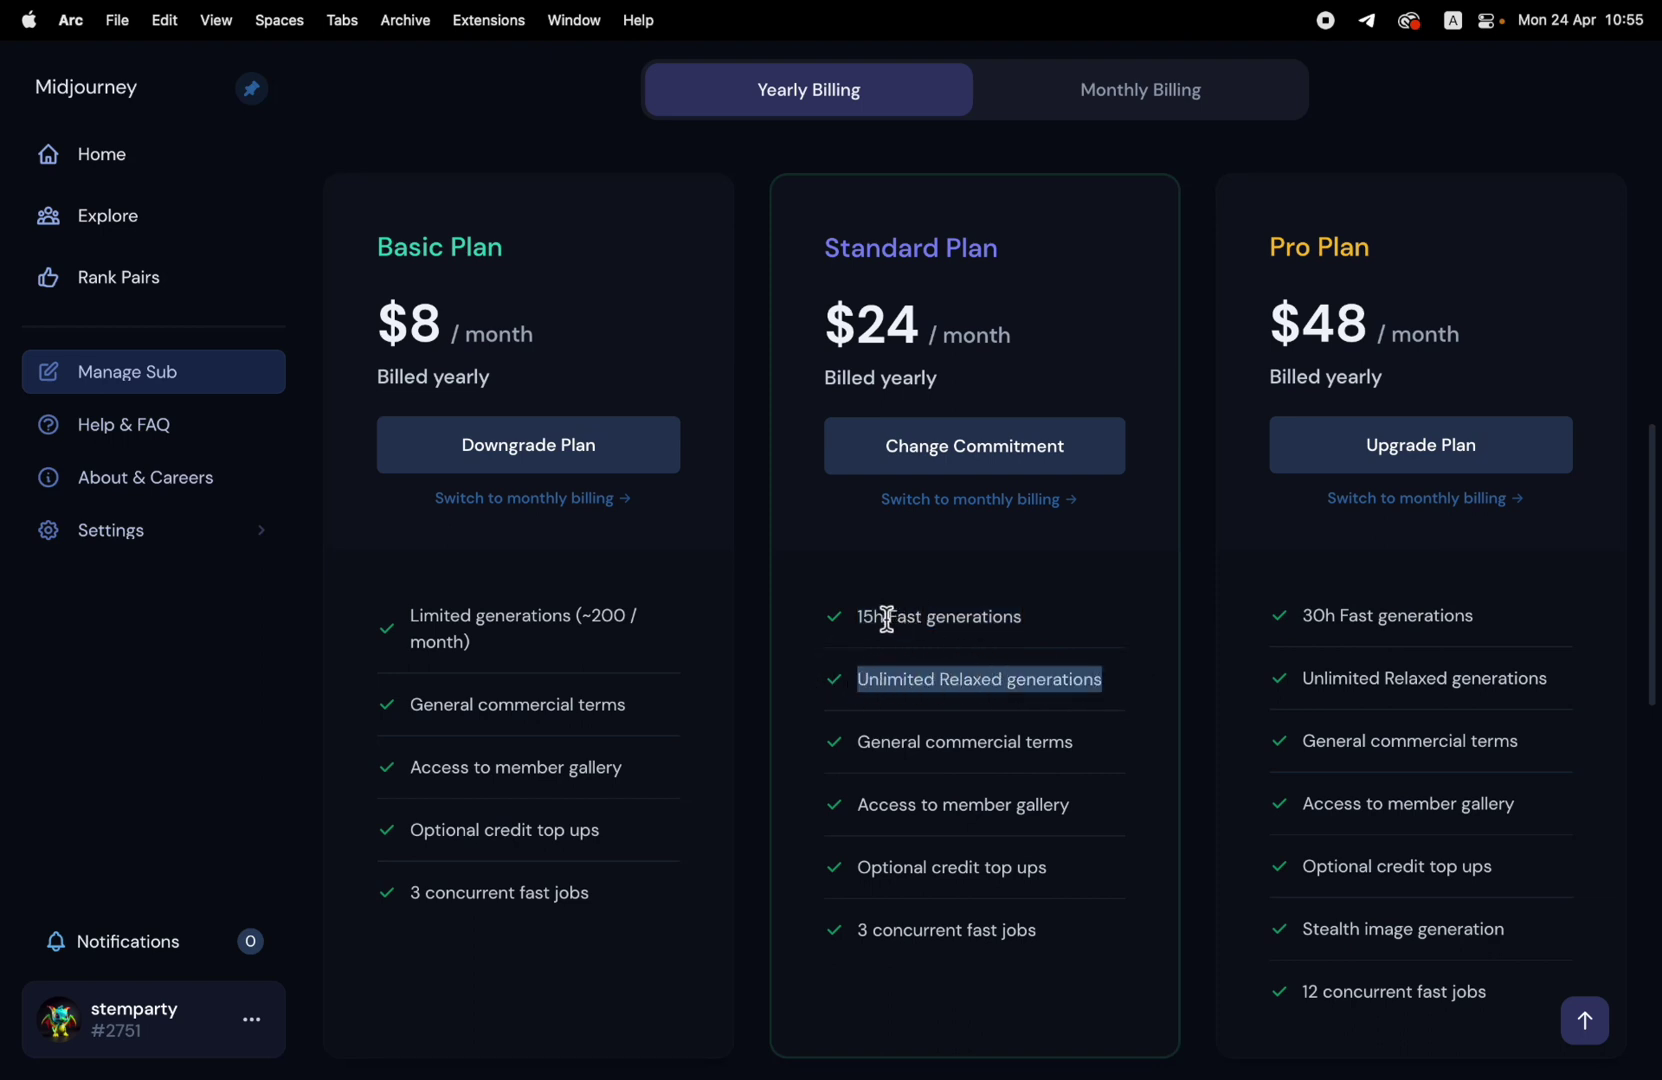
click(1108, 680)
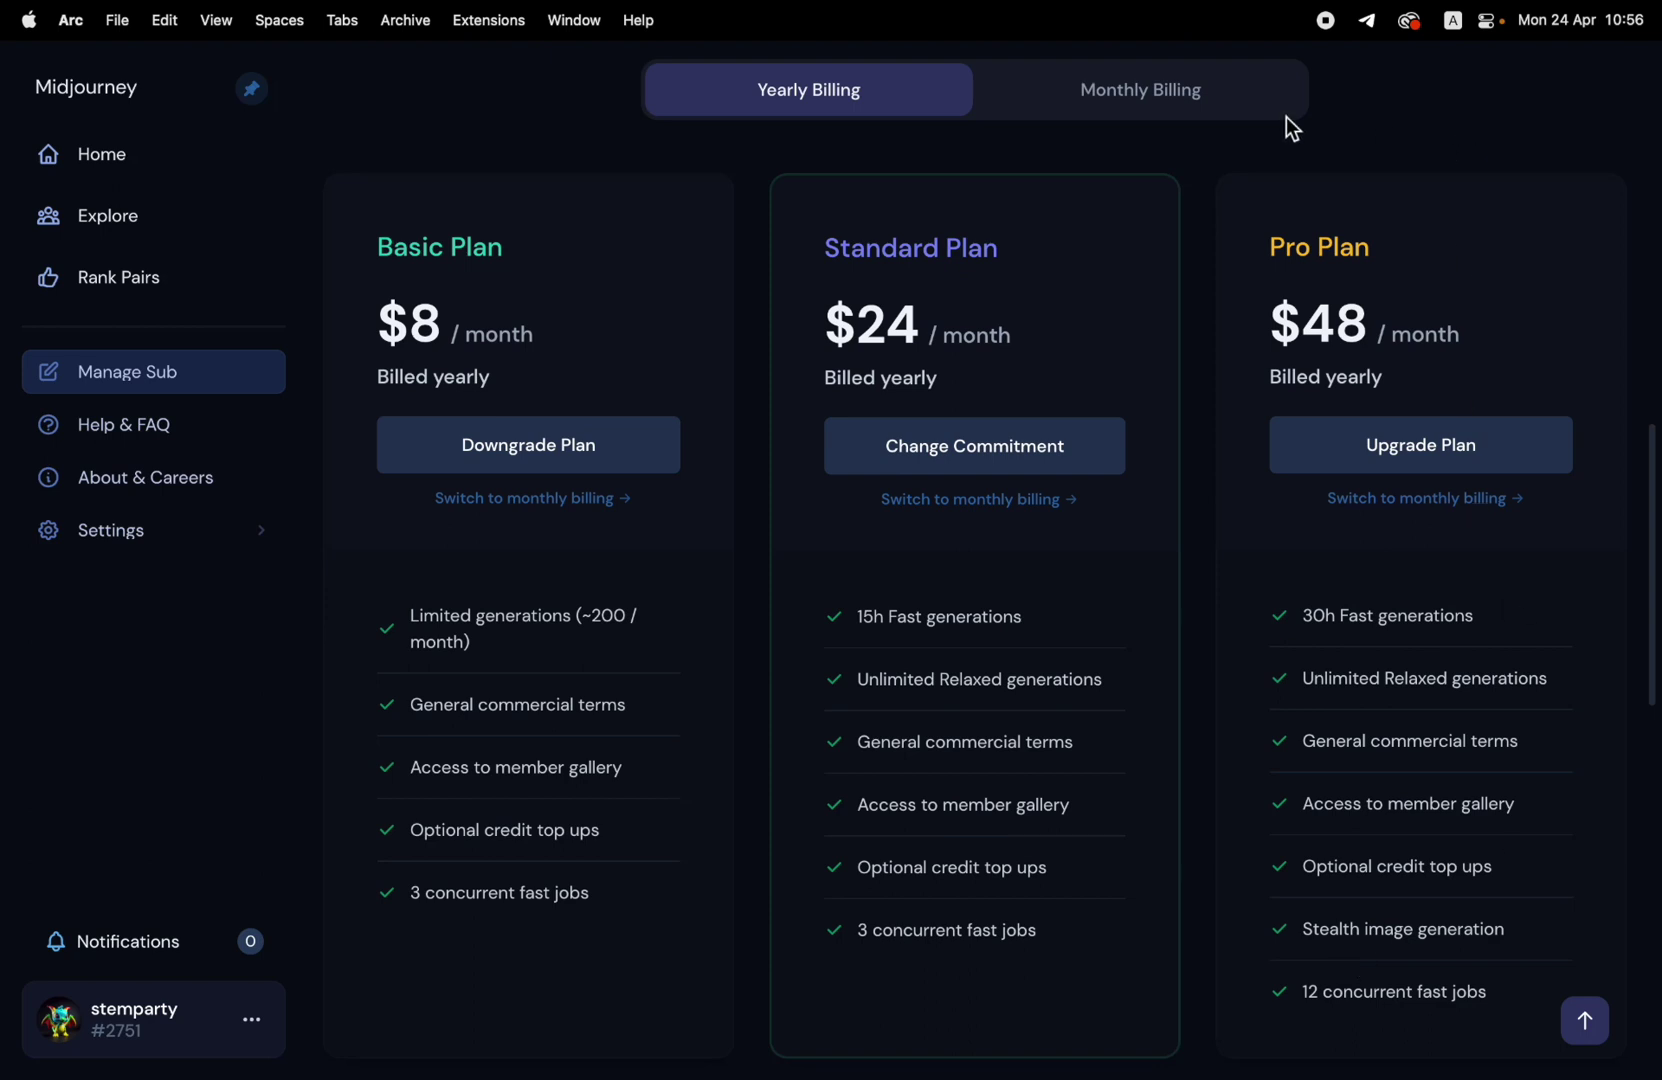
click(1240, 115)
drag(1505, 929, 1290, 930)
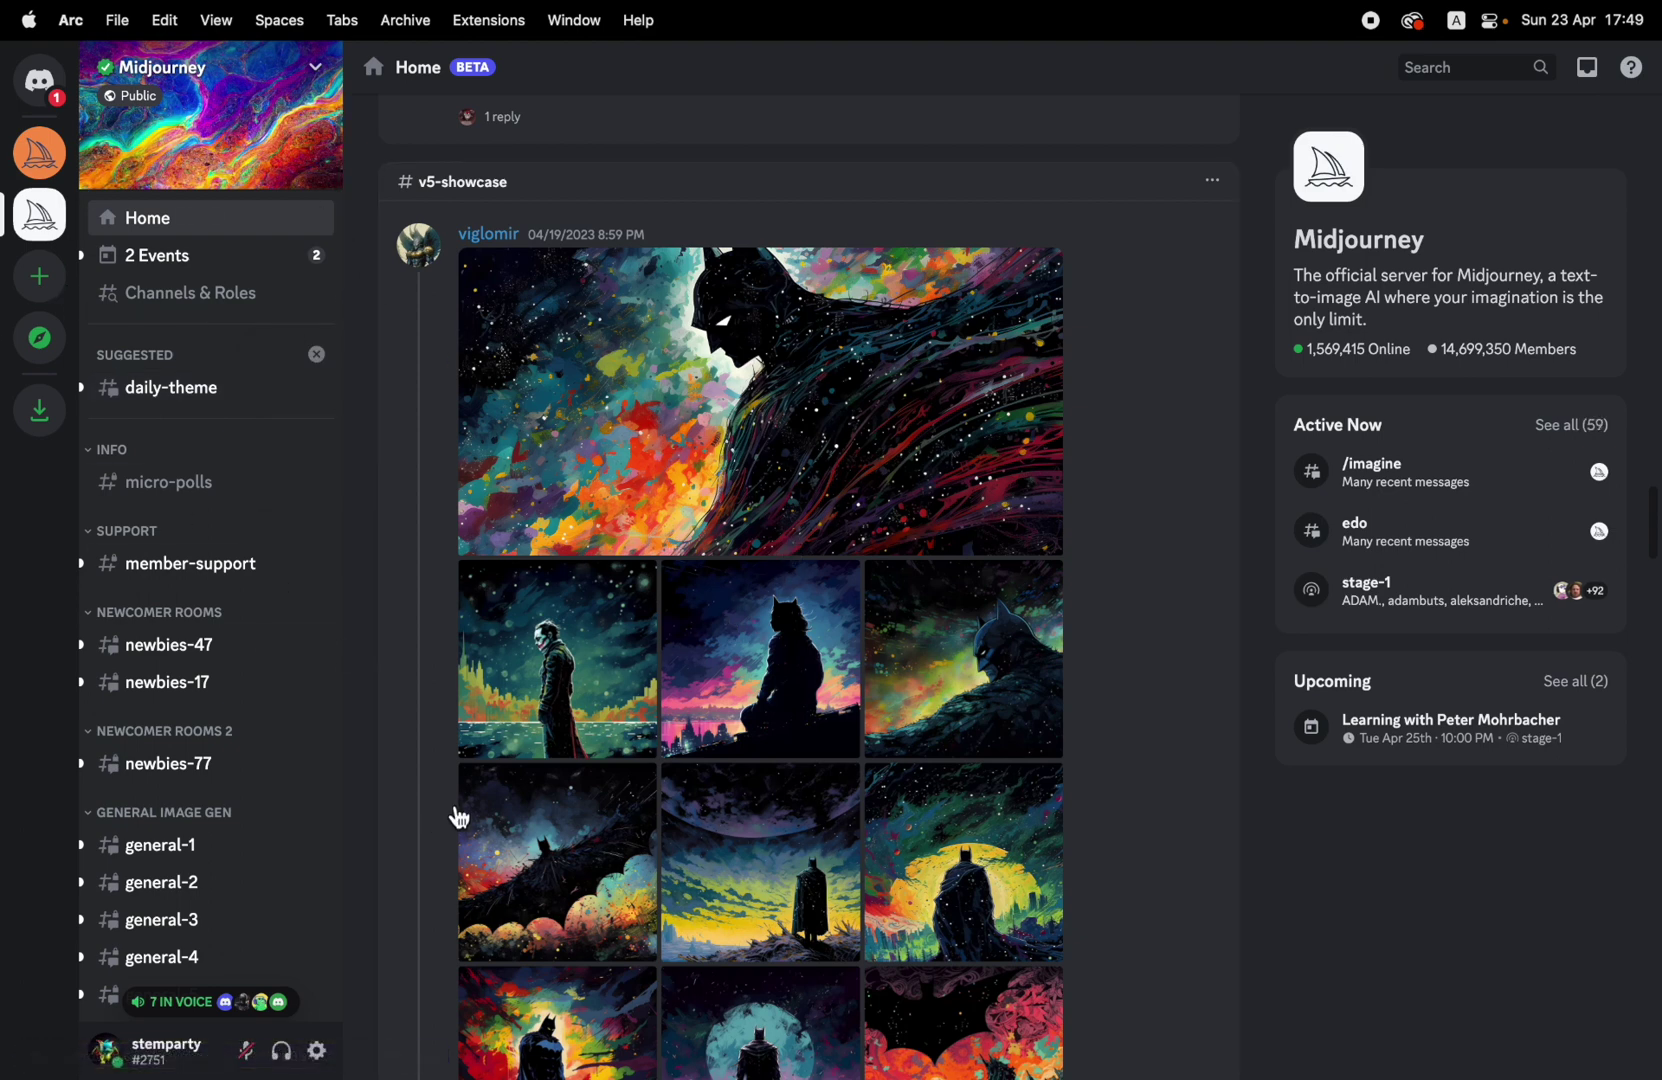
Open the newbies-47 channel on the Midjourney Discord server and begin entering the /imagine command
mouse_move(315, 660)
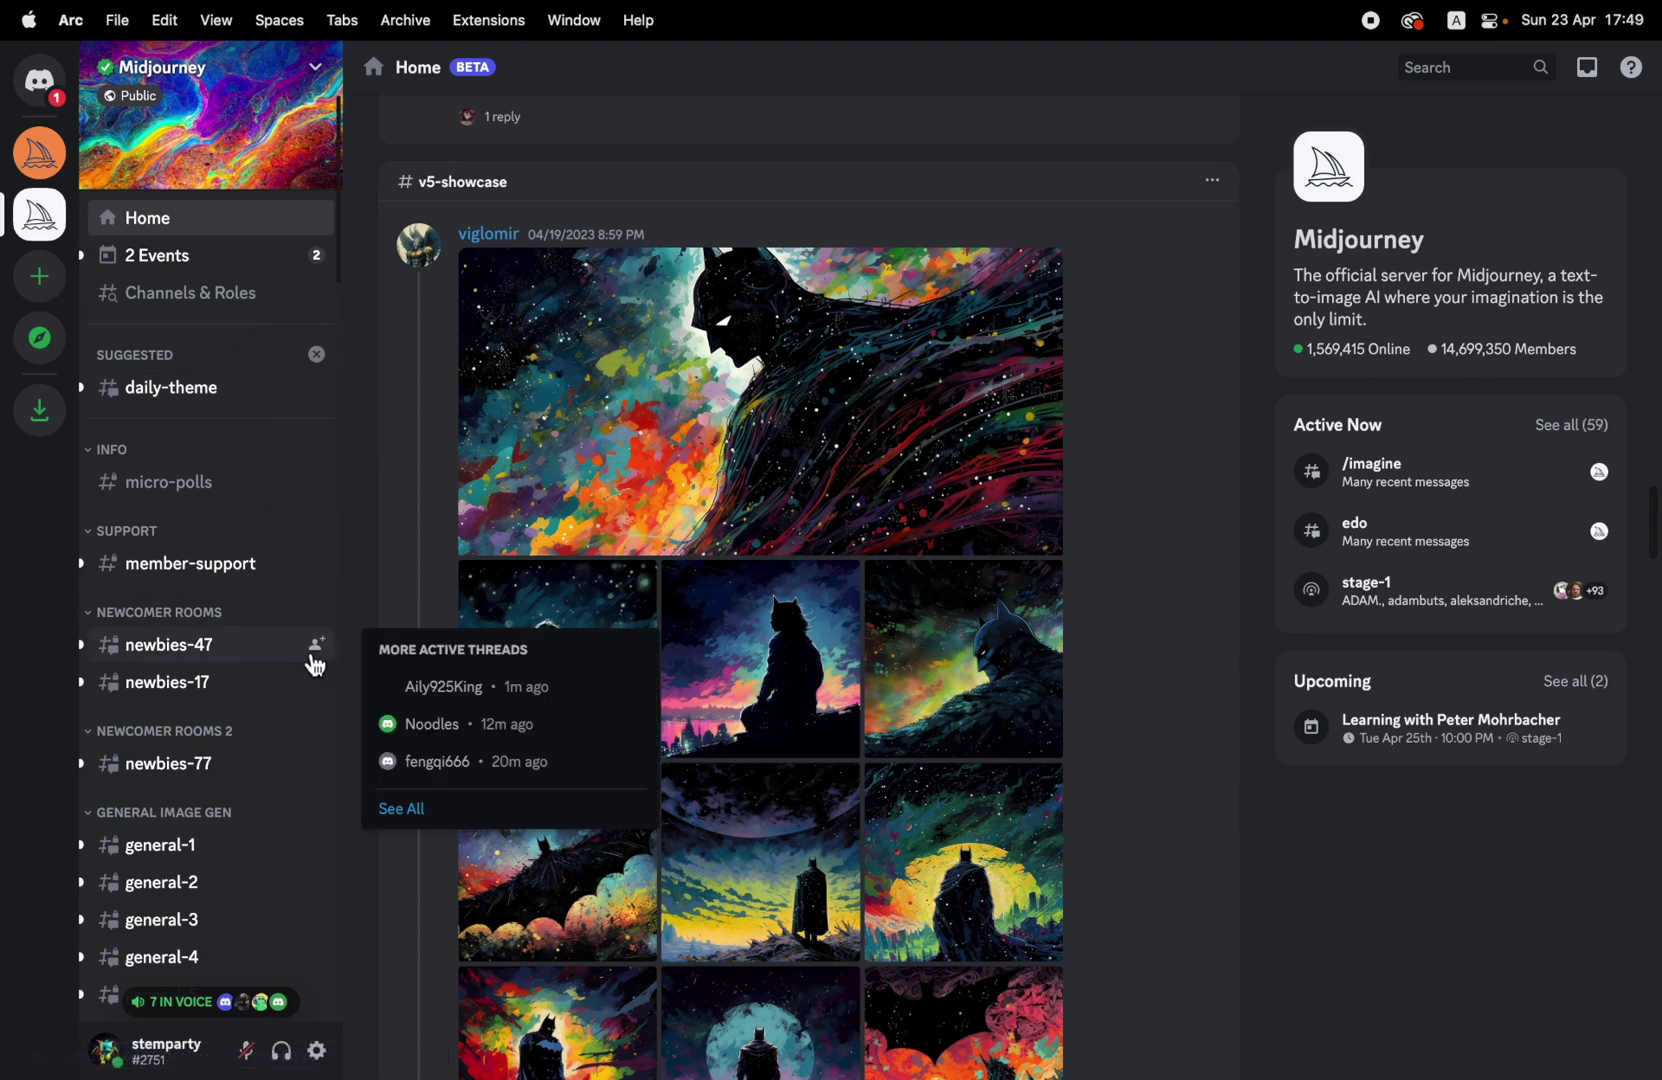
click(208, 650)
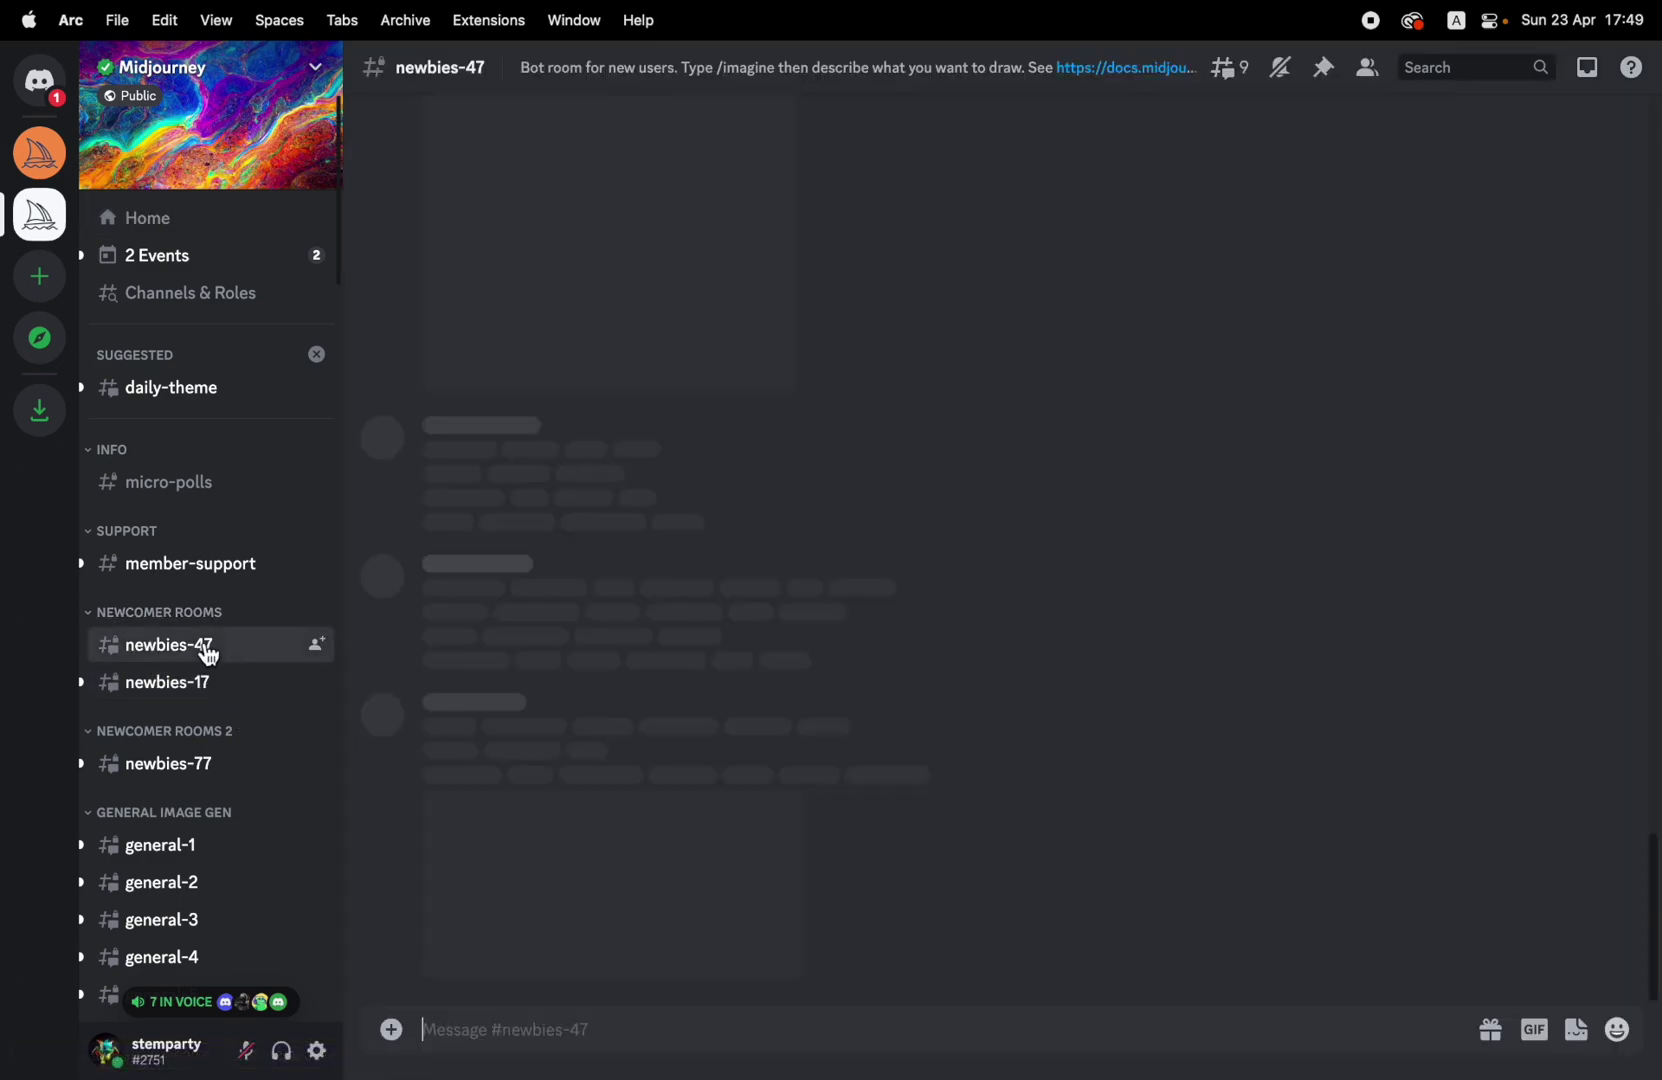
text(/ima)
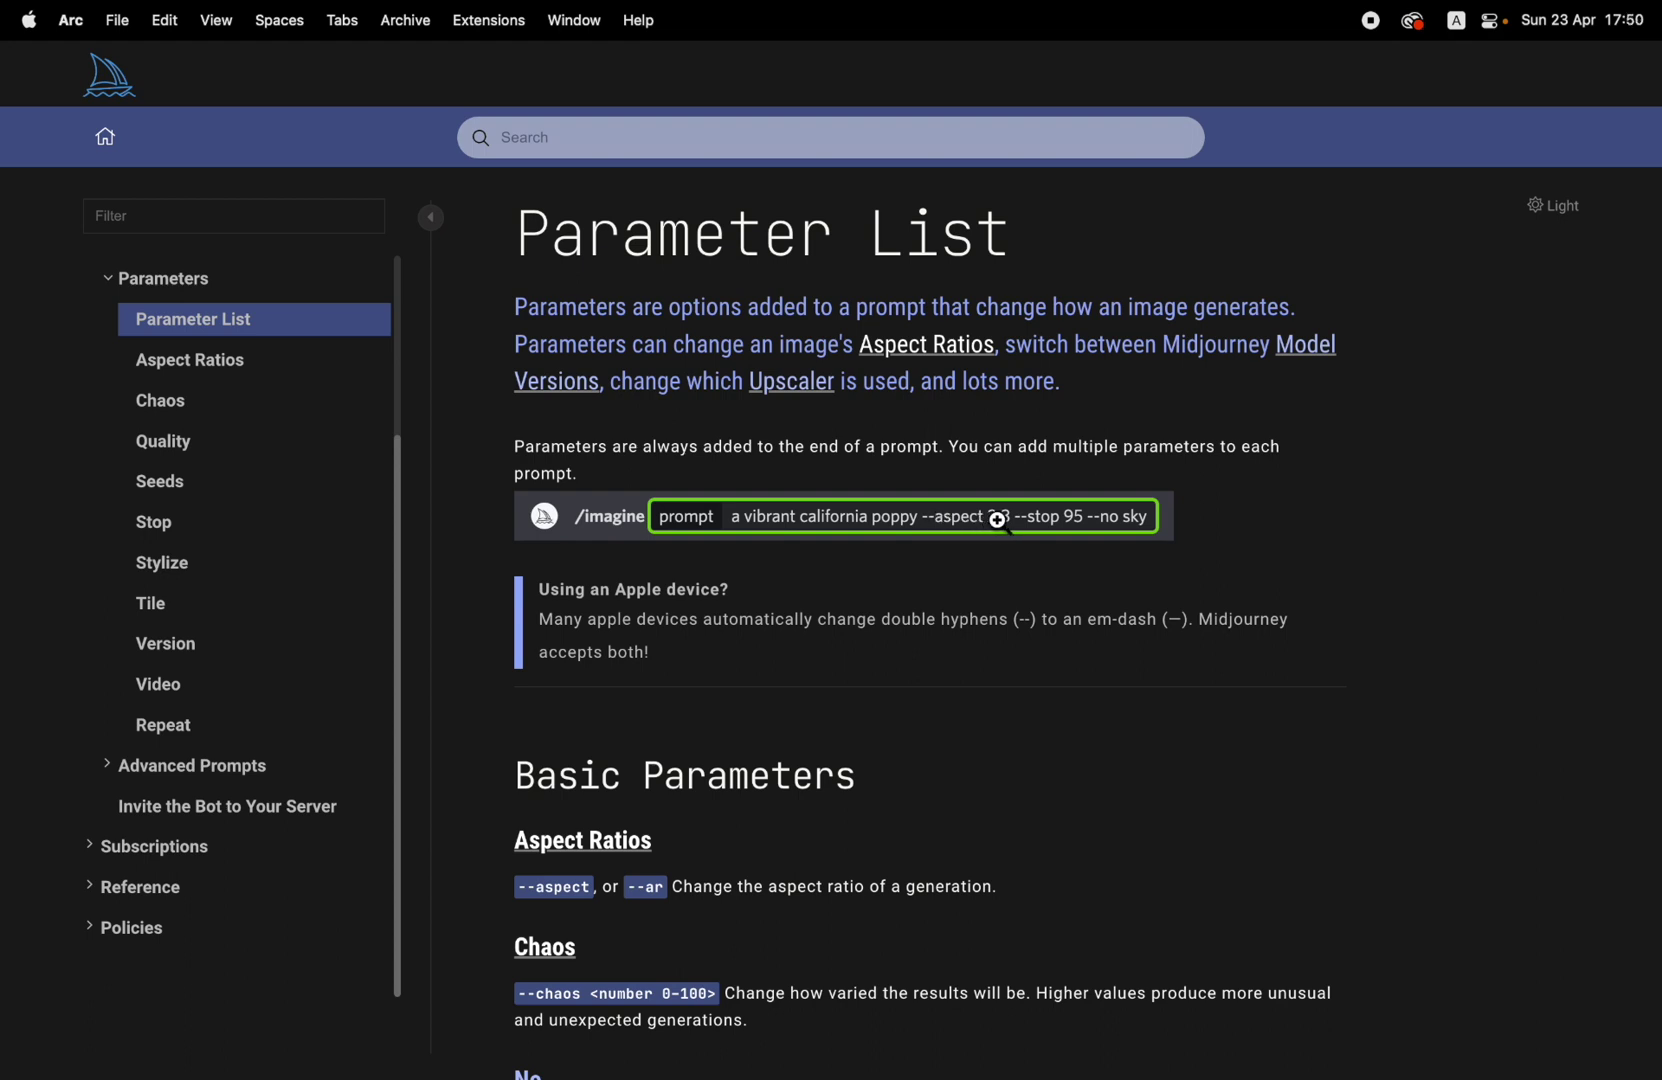
Open the Aspect Ratios page from the Parameter List documentation and examine the maximum ratios and example shapes
scroll(1030, 797, down, 1)
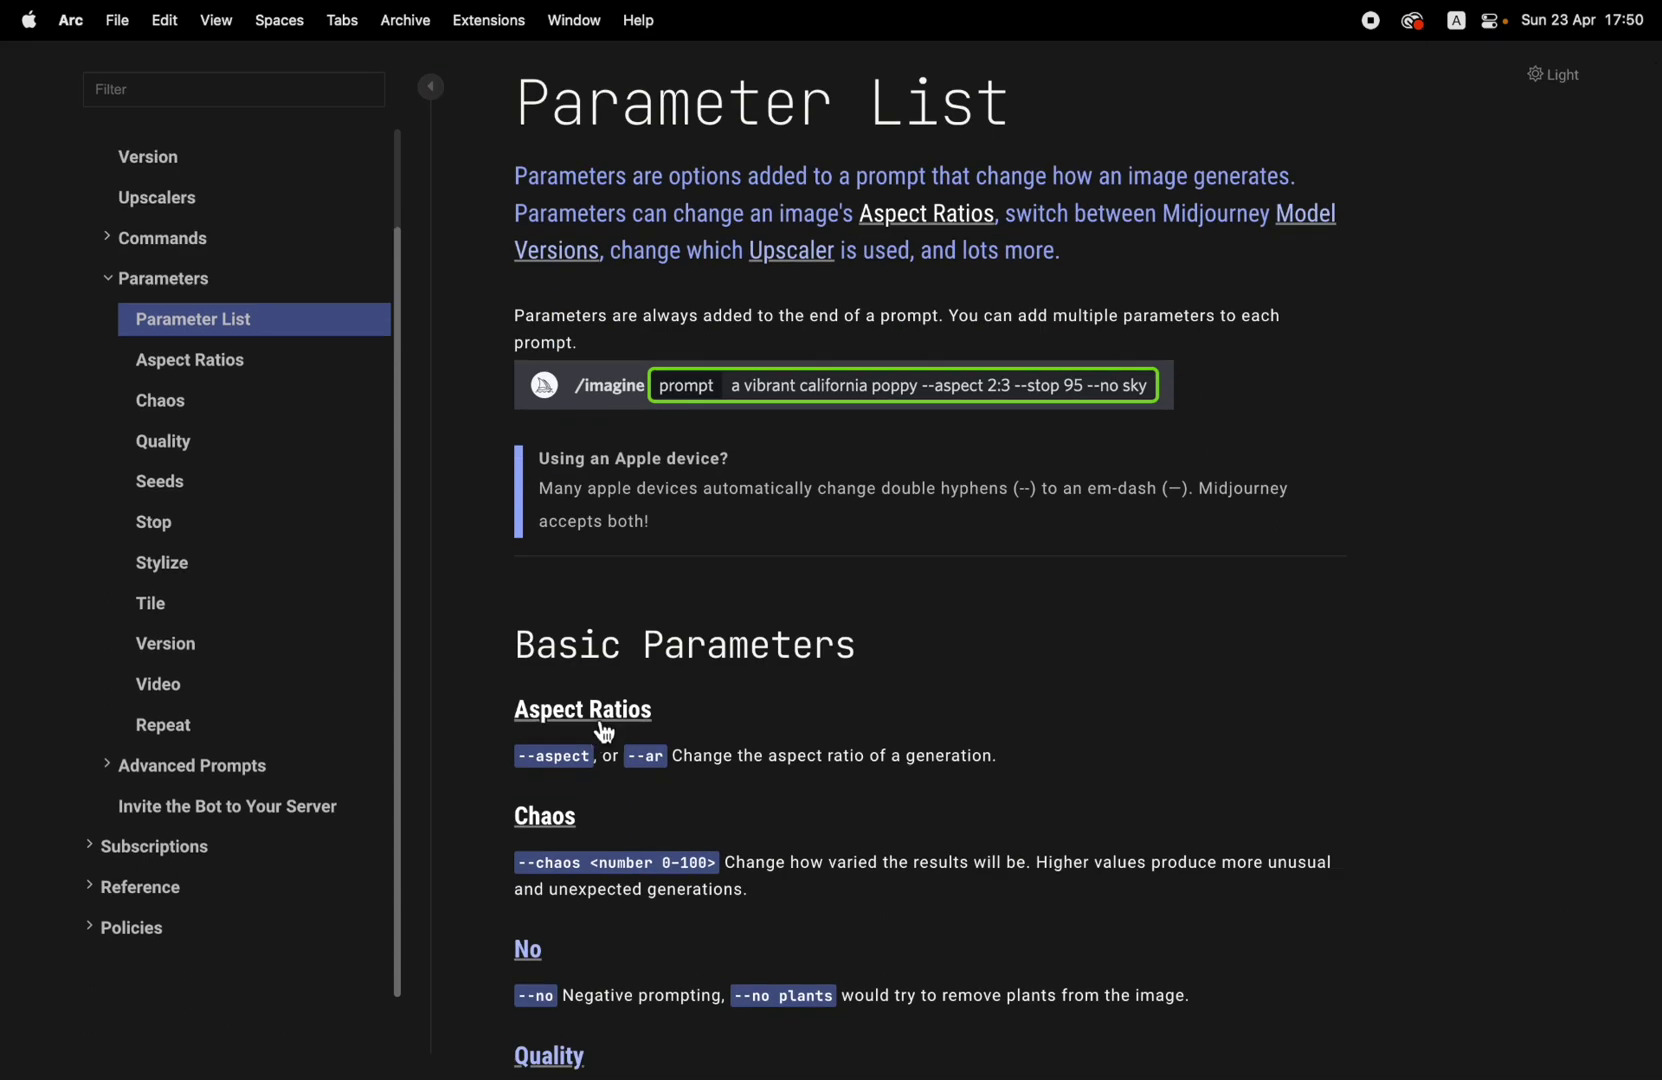
click(604, 730)
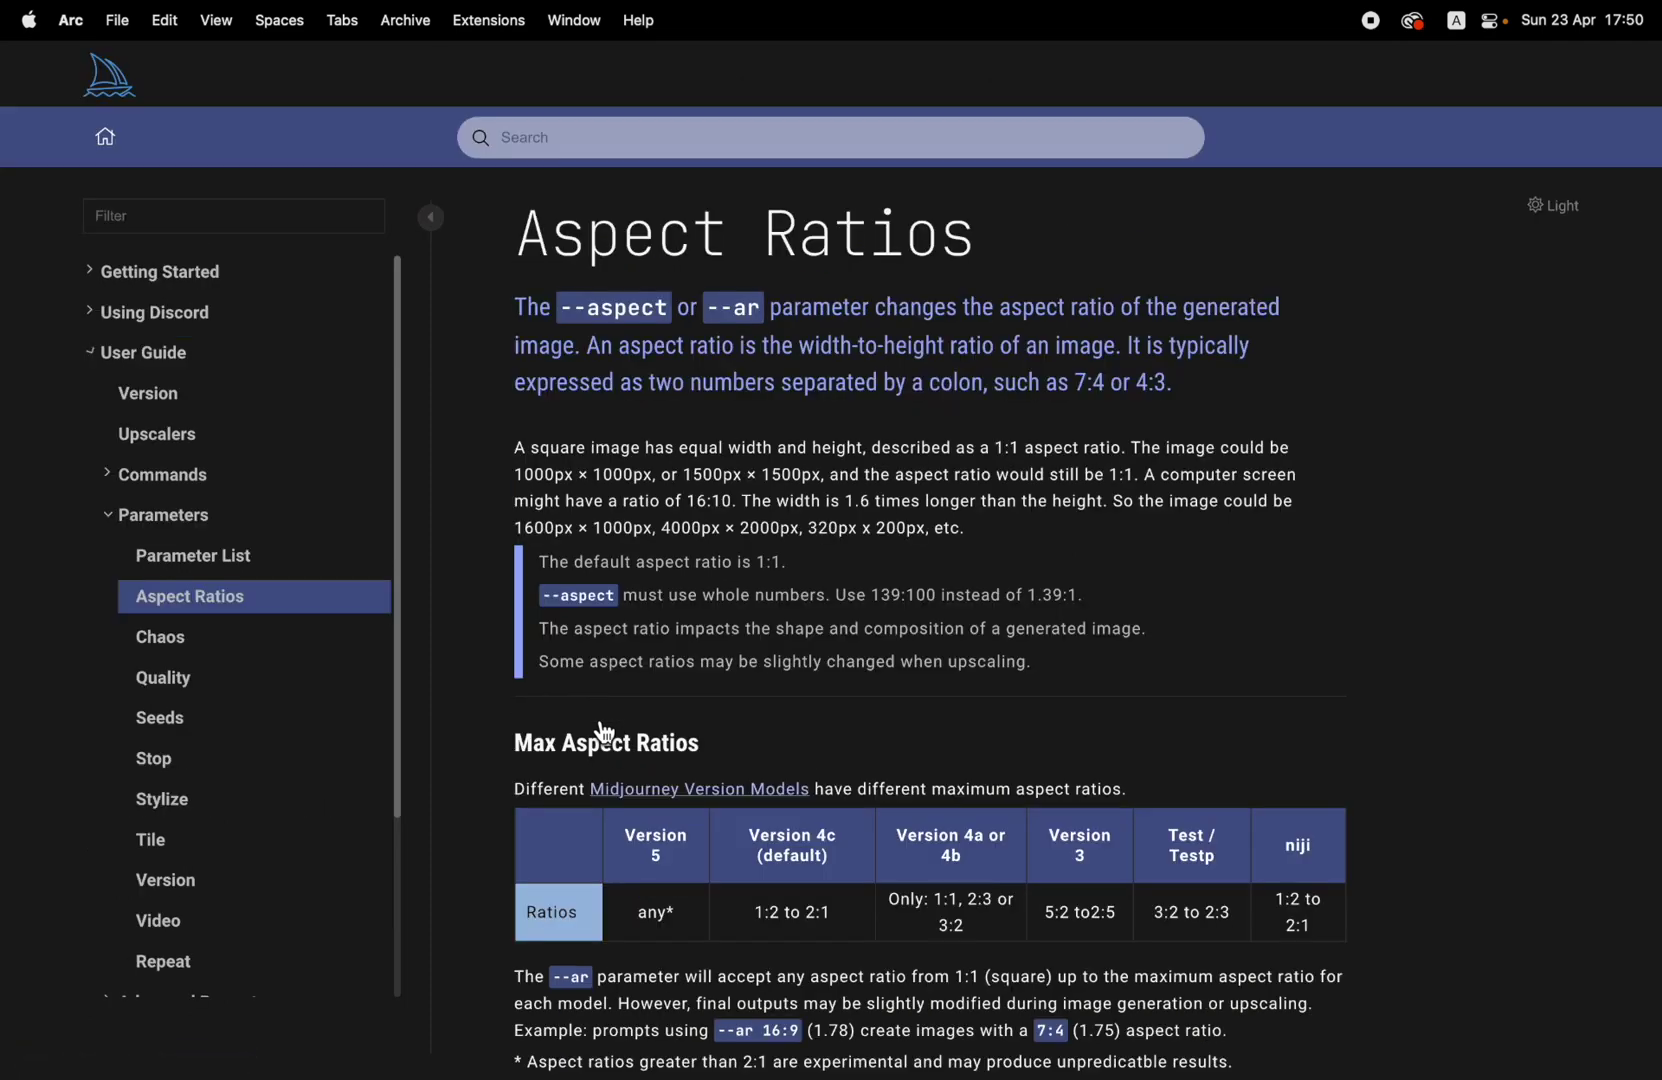
scroll(604, 735, down, 10)
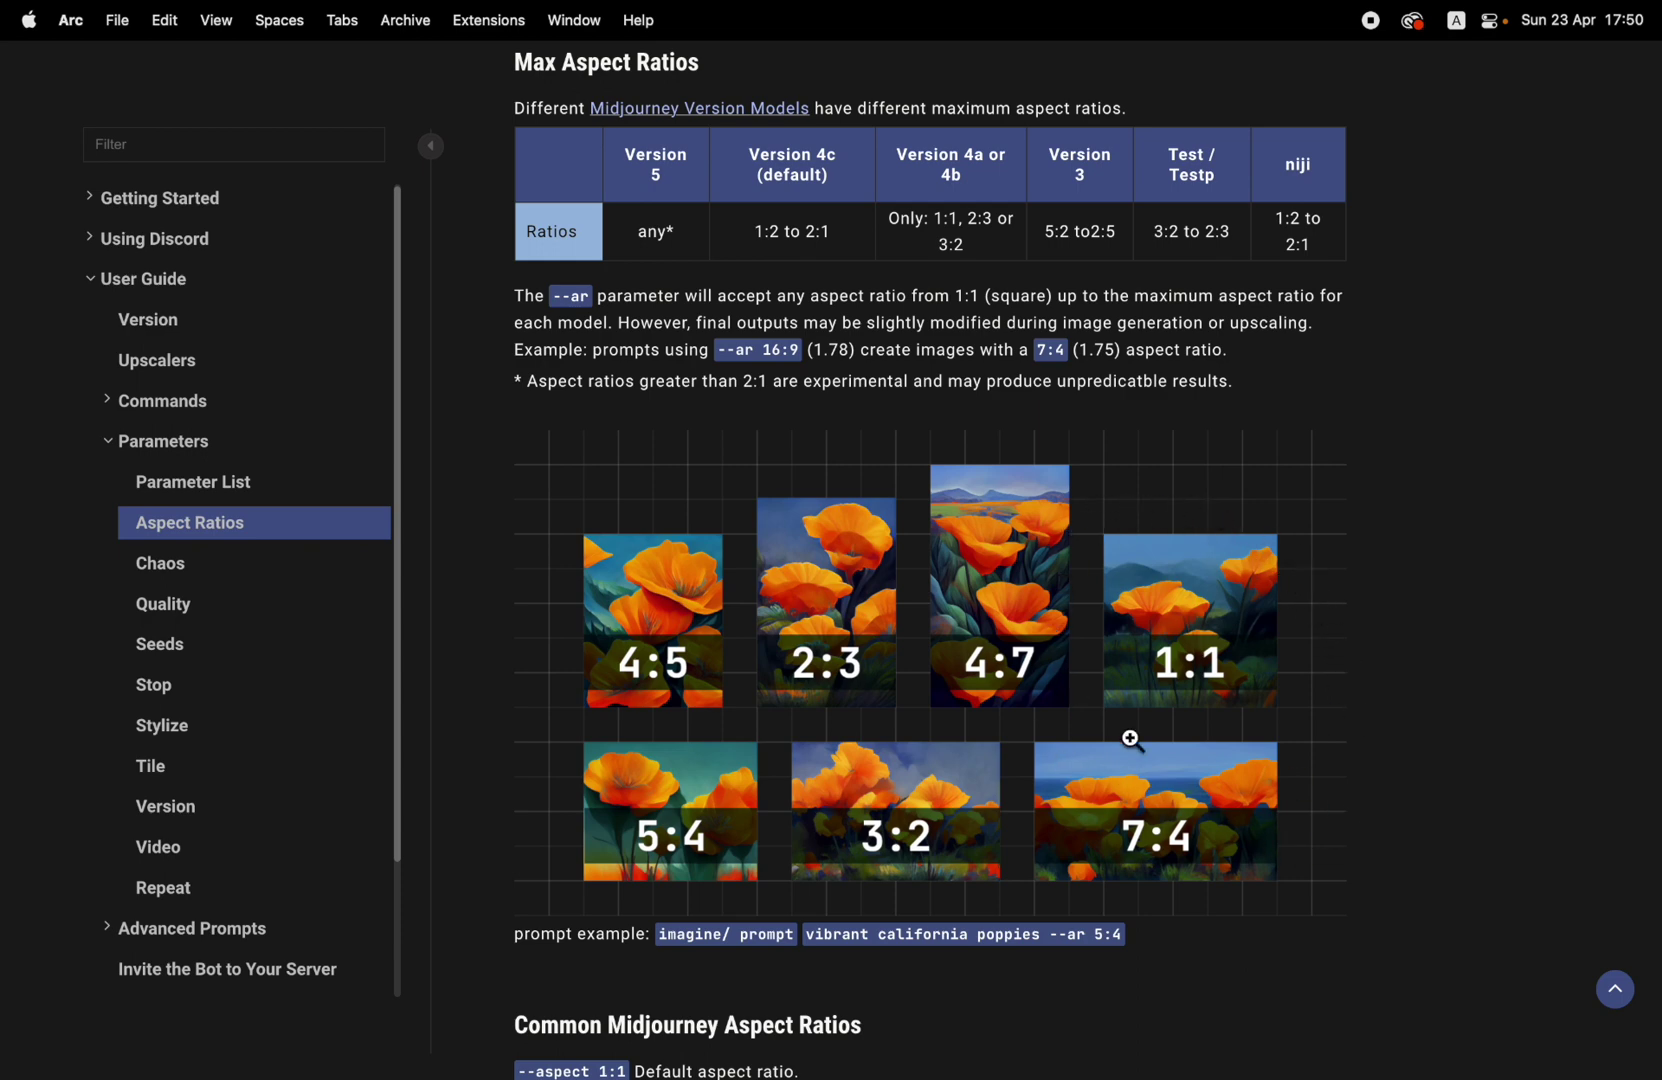
scroll(1345, 724, up, 2)
scroll(1345, 724, down, 2)
scroll(994, 308, up, 10)
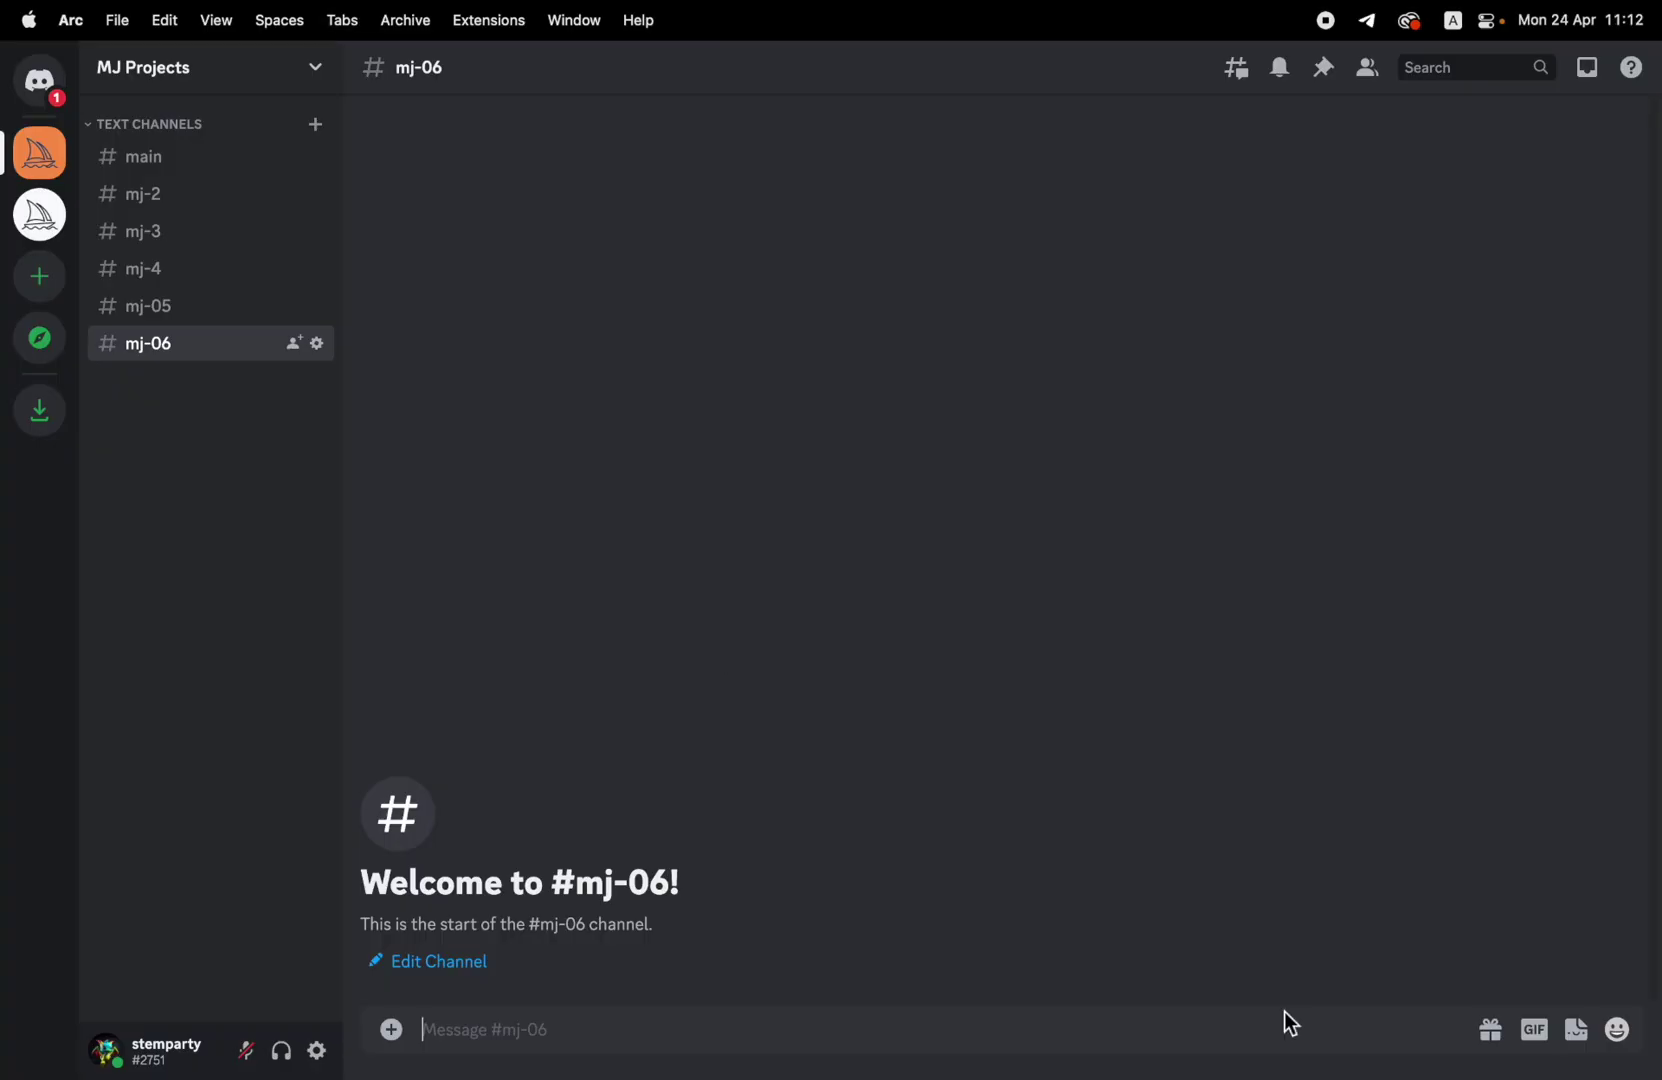
In the mj-06 channel, start an /imagine prompt reading "college kids in a funky apartment eating ramen noodles and smiling at camera"
text(/imagine)
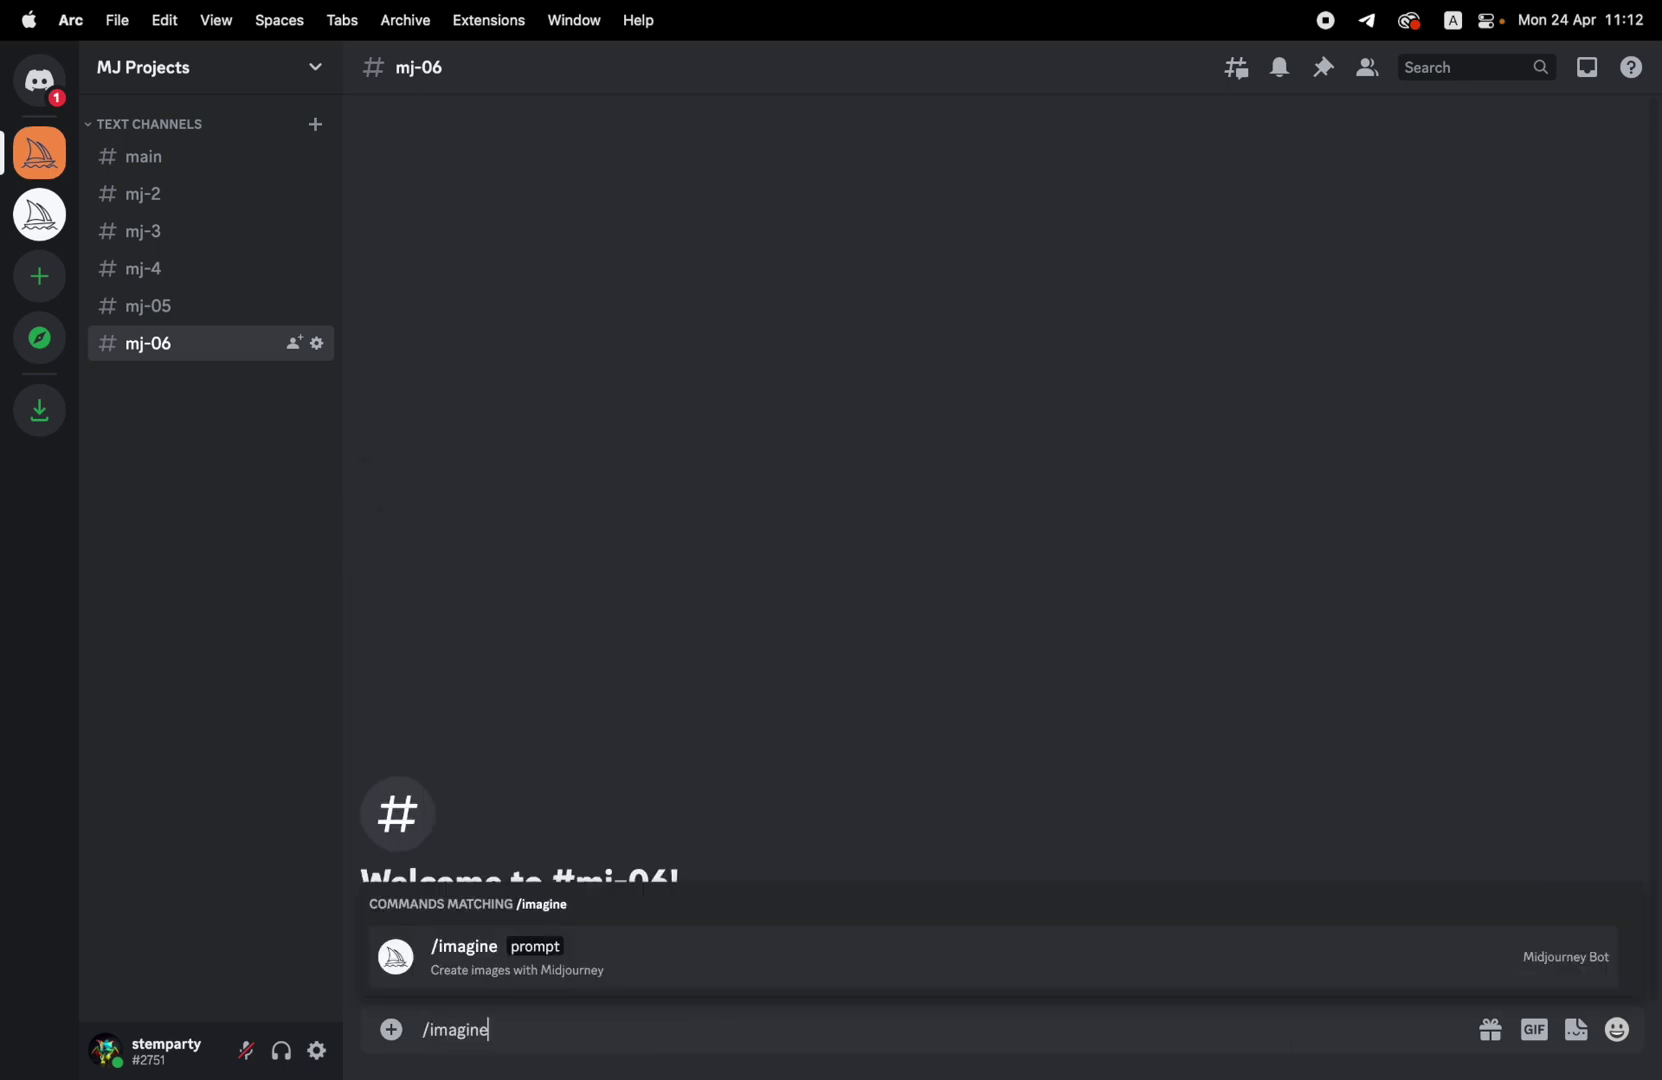
key(Return)
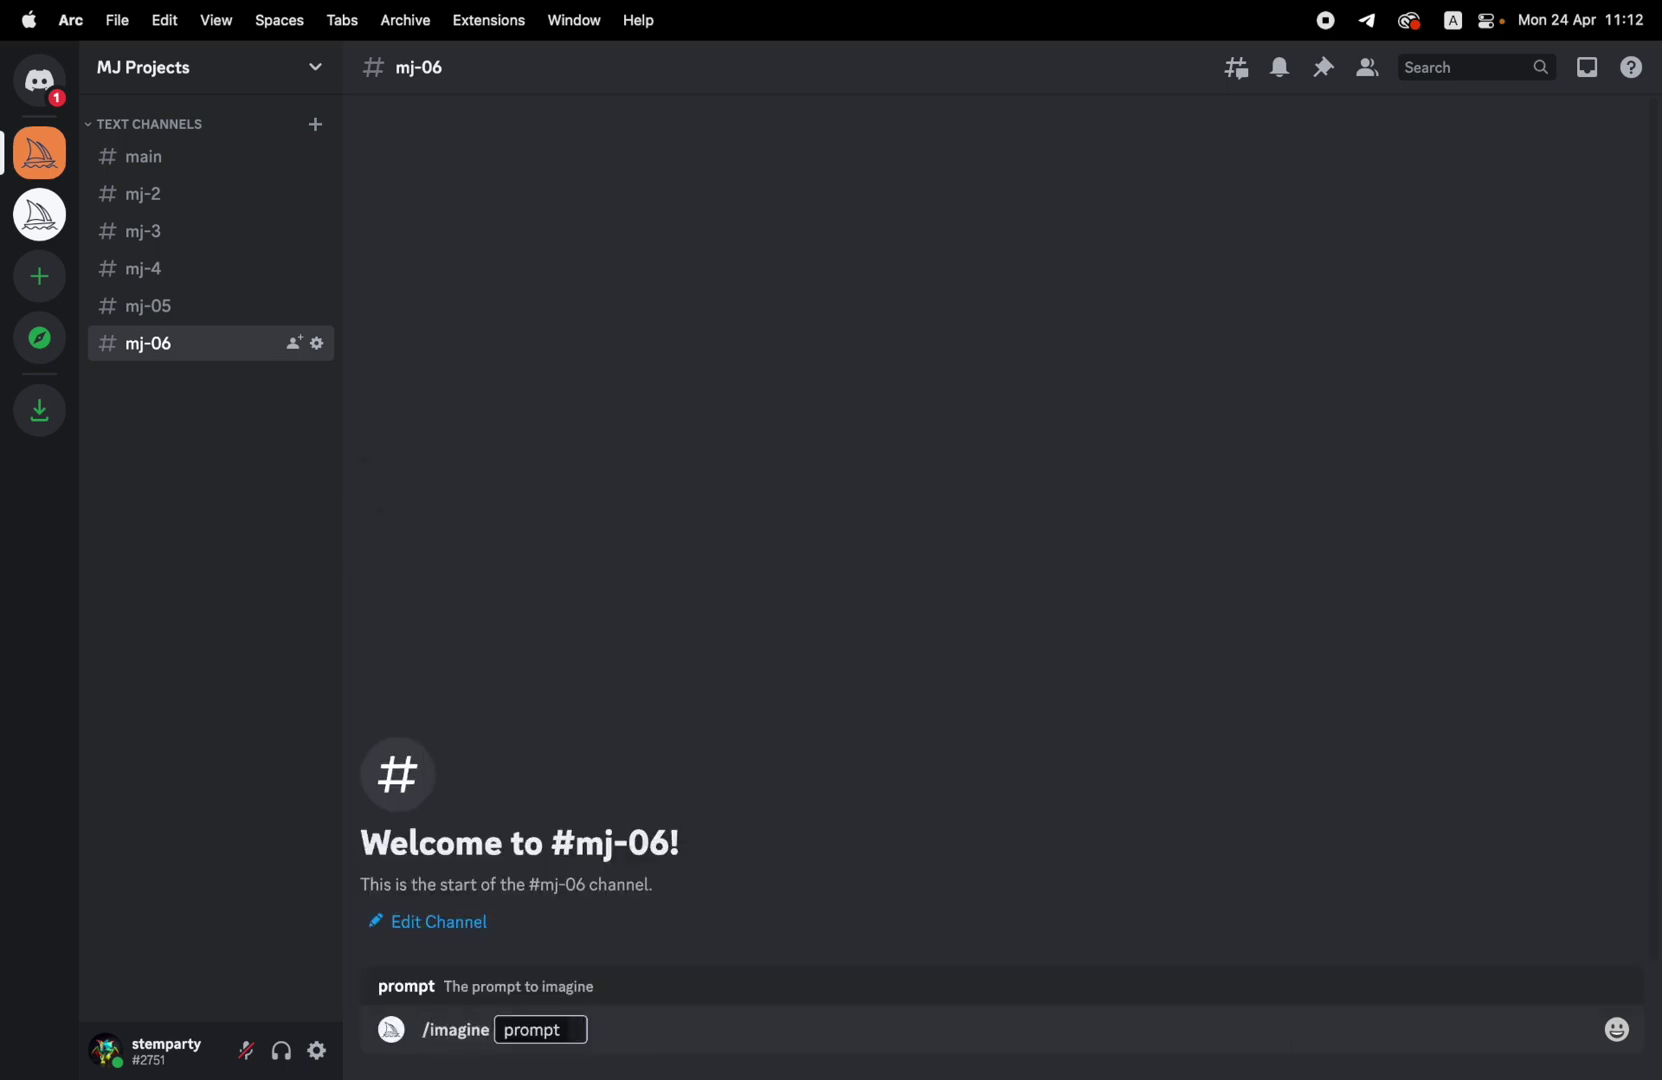
text(college kidsa in)
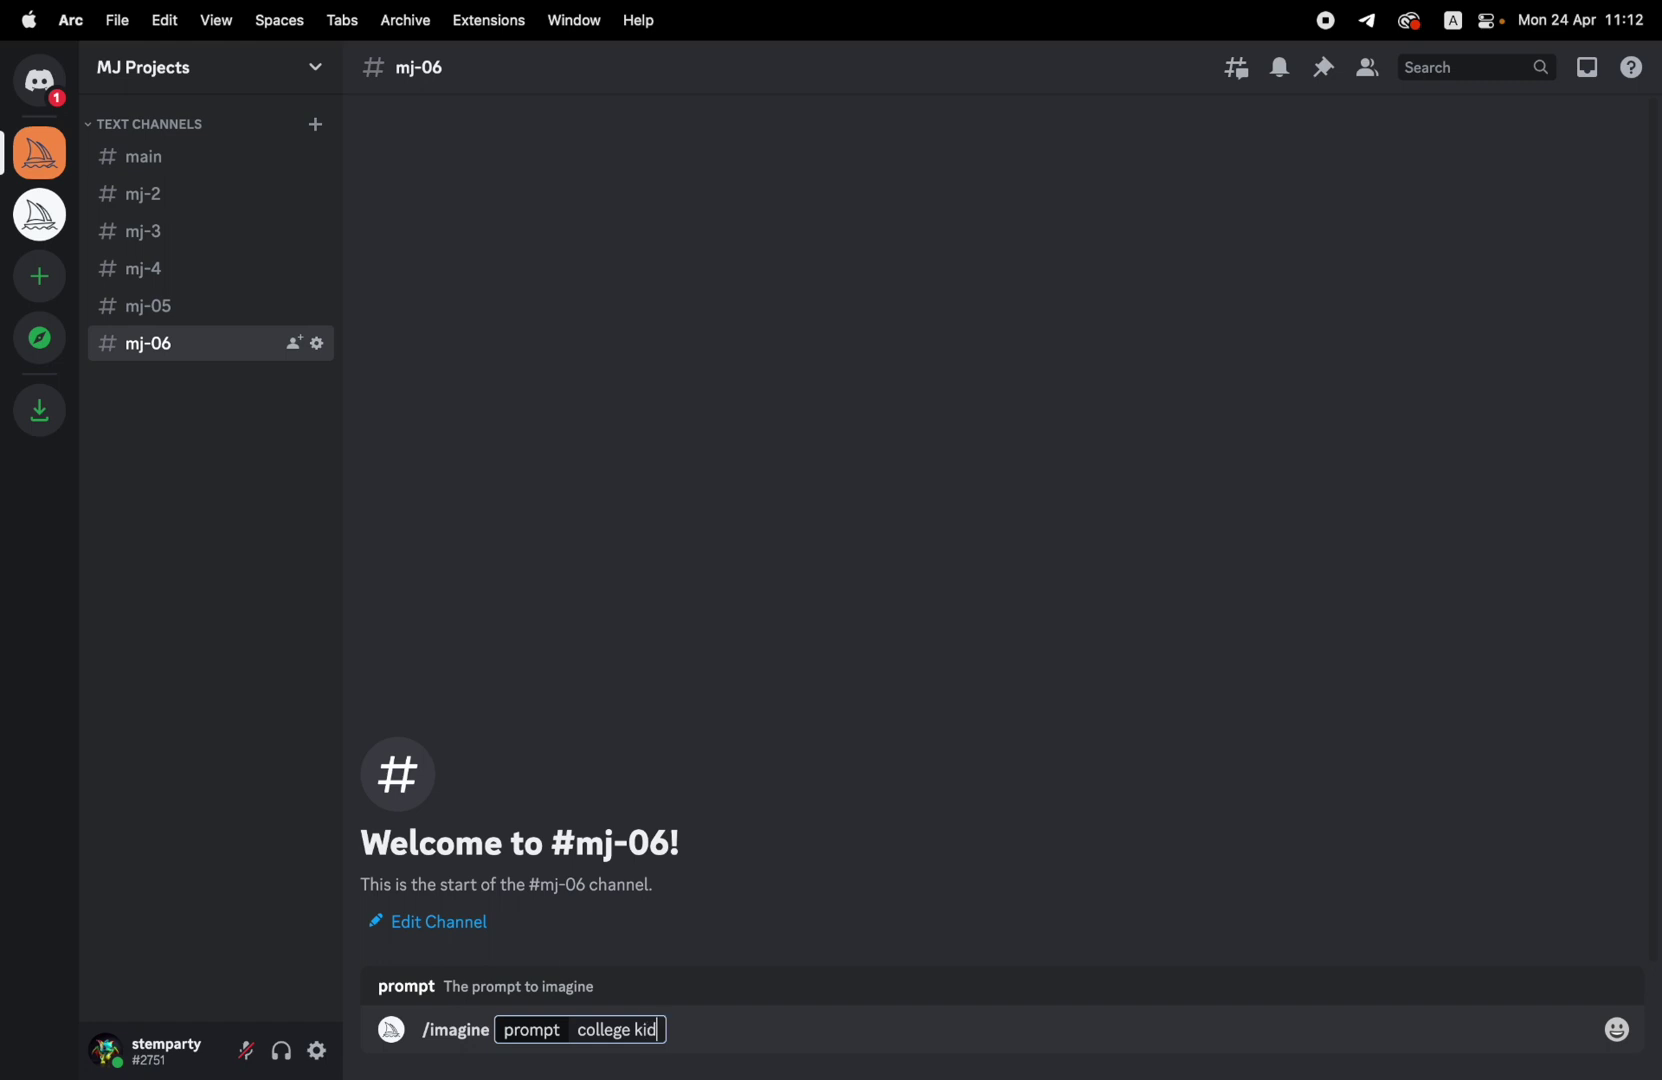
key(BackSpace)
key(BackSpace)
key(BackSpace)
key(BackSpace)
text(in a funky )
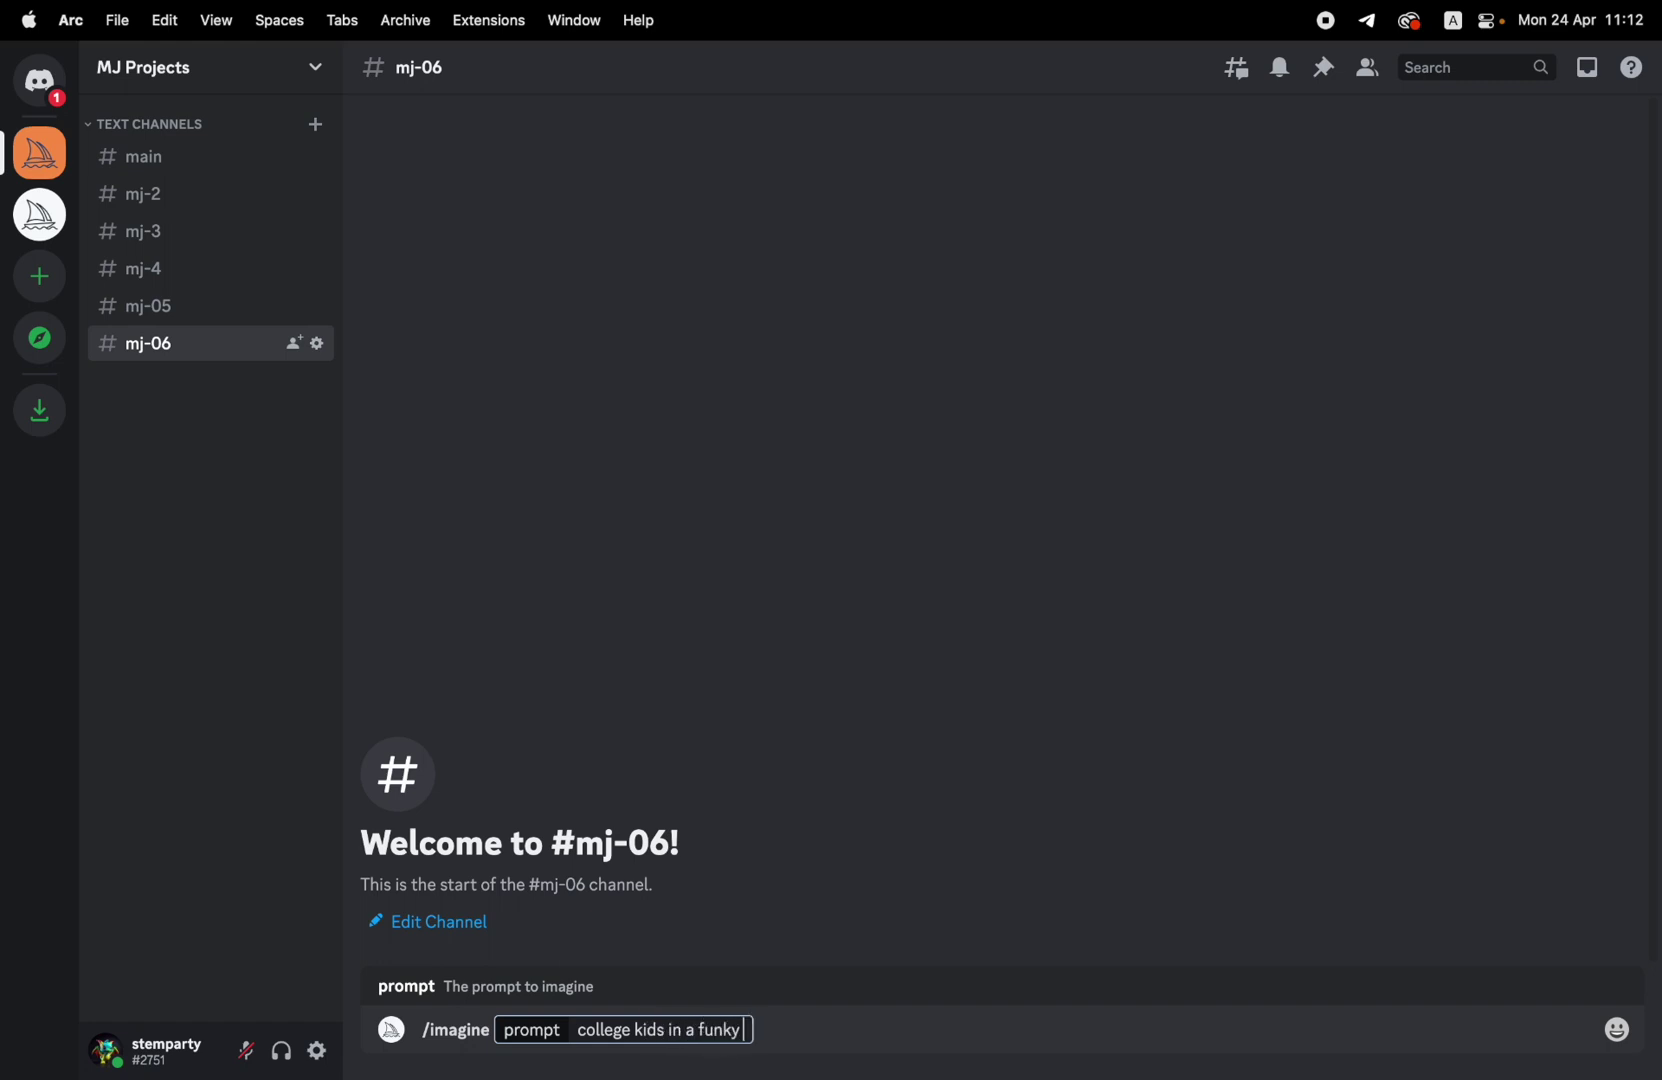
text(apartment )
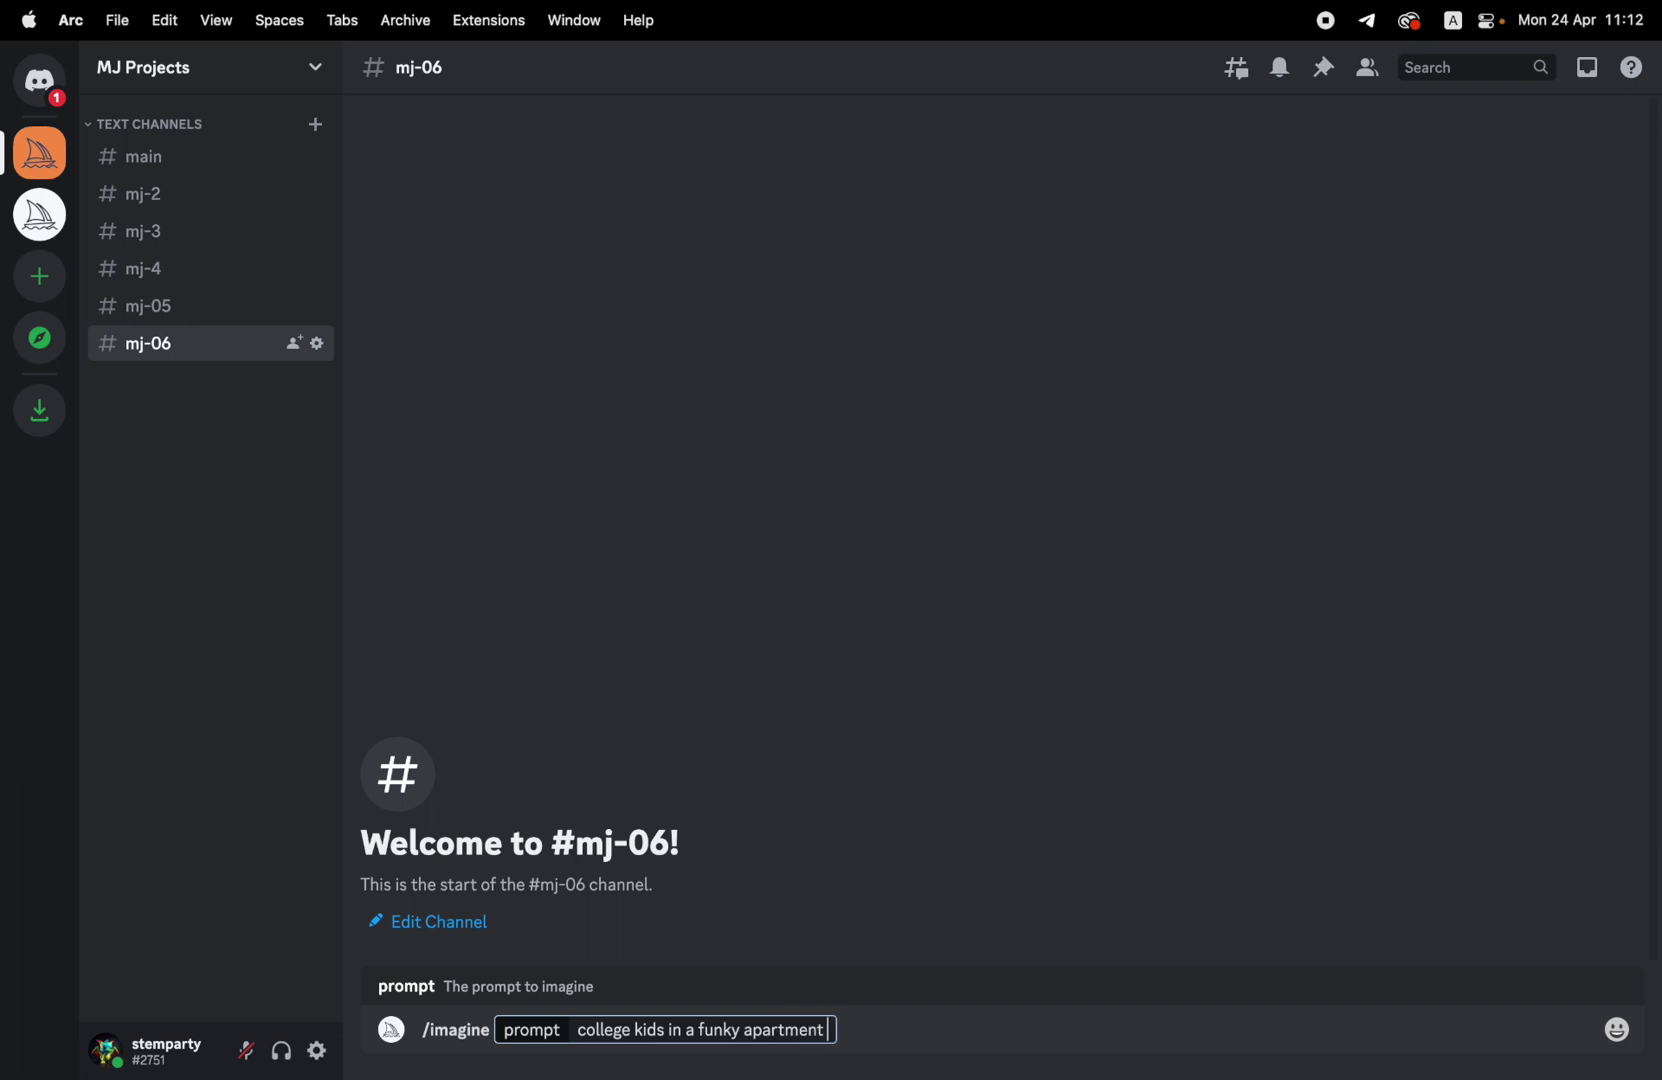
text(eating ramen noodles and smiling at camera)
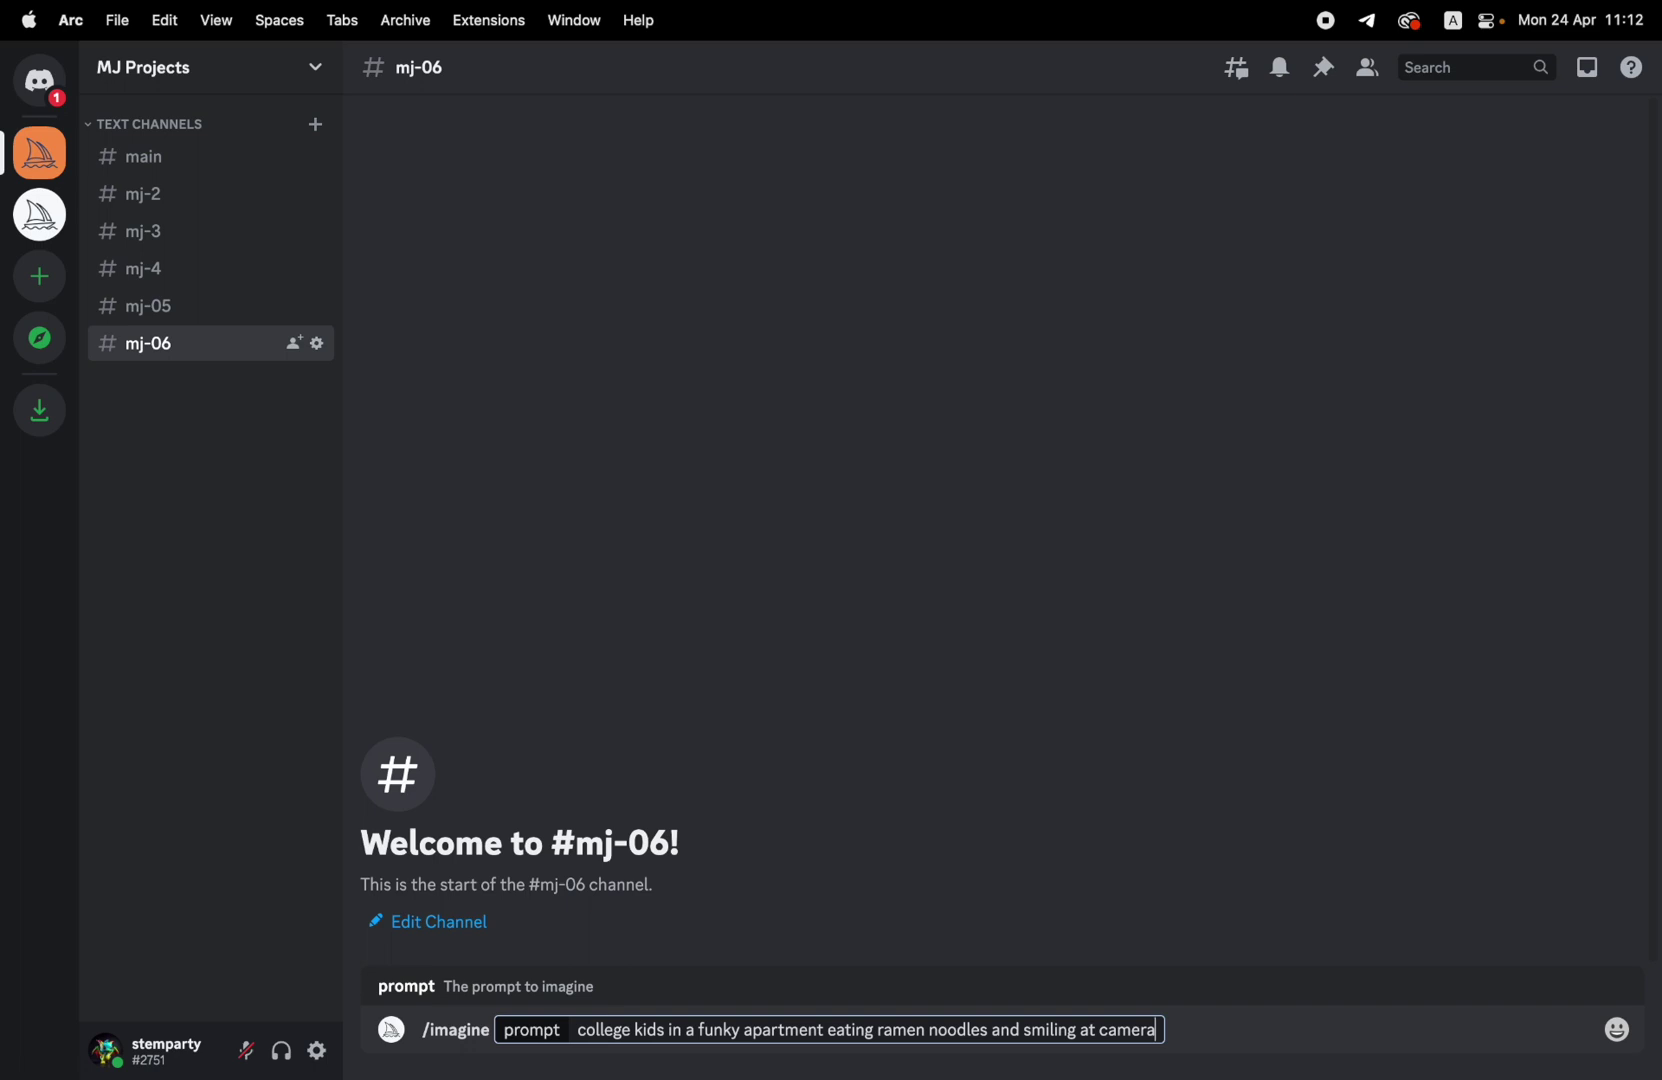
Add the parameter "--aspect 16:9" to the end of the prompt and submit it
text( --aspe)
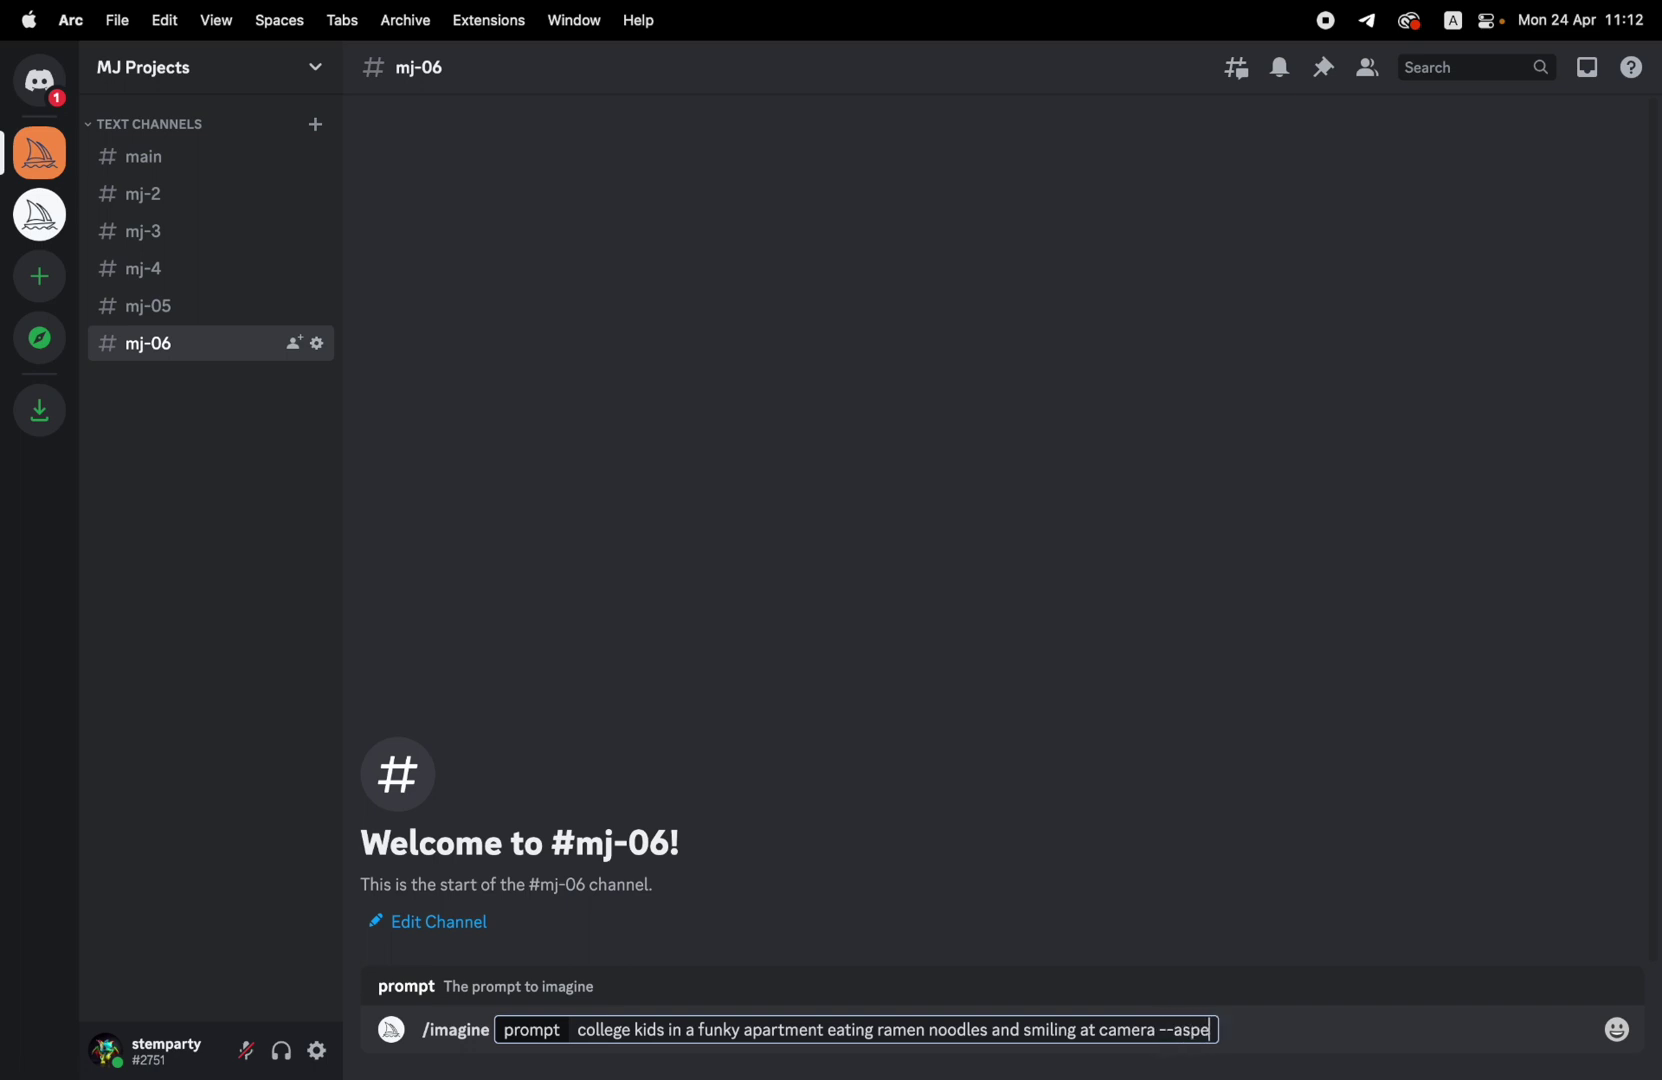
text(ct 16:9)
key(Return)
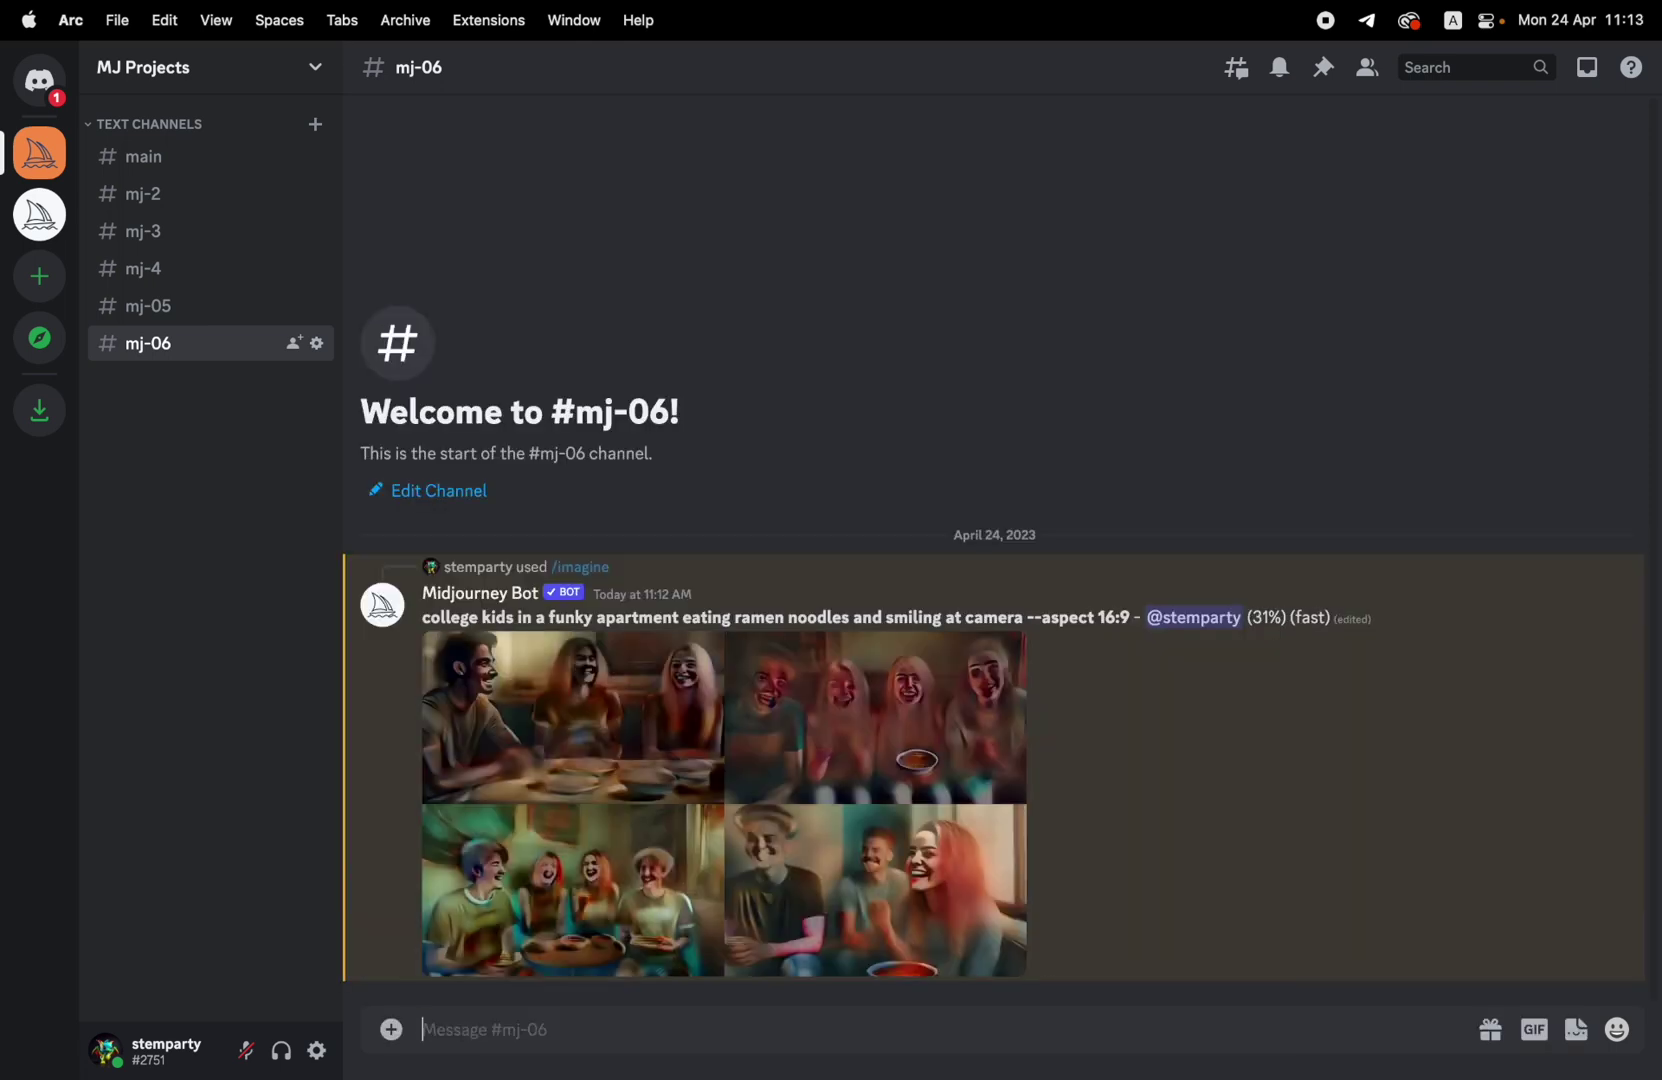
Inspect the generated four-image grid enlarged, close the preview, and upscale the first image
click(818, 663)
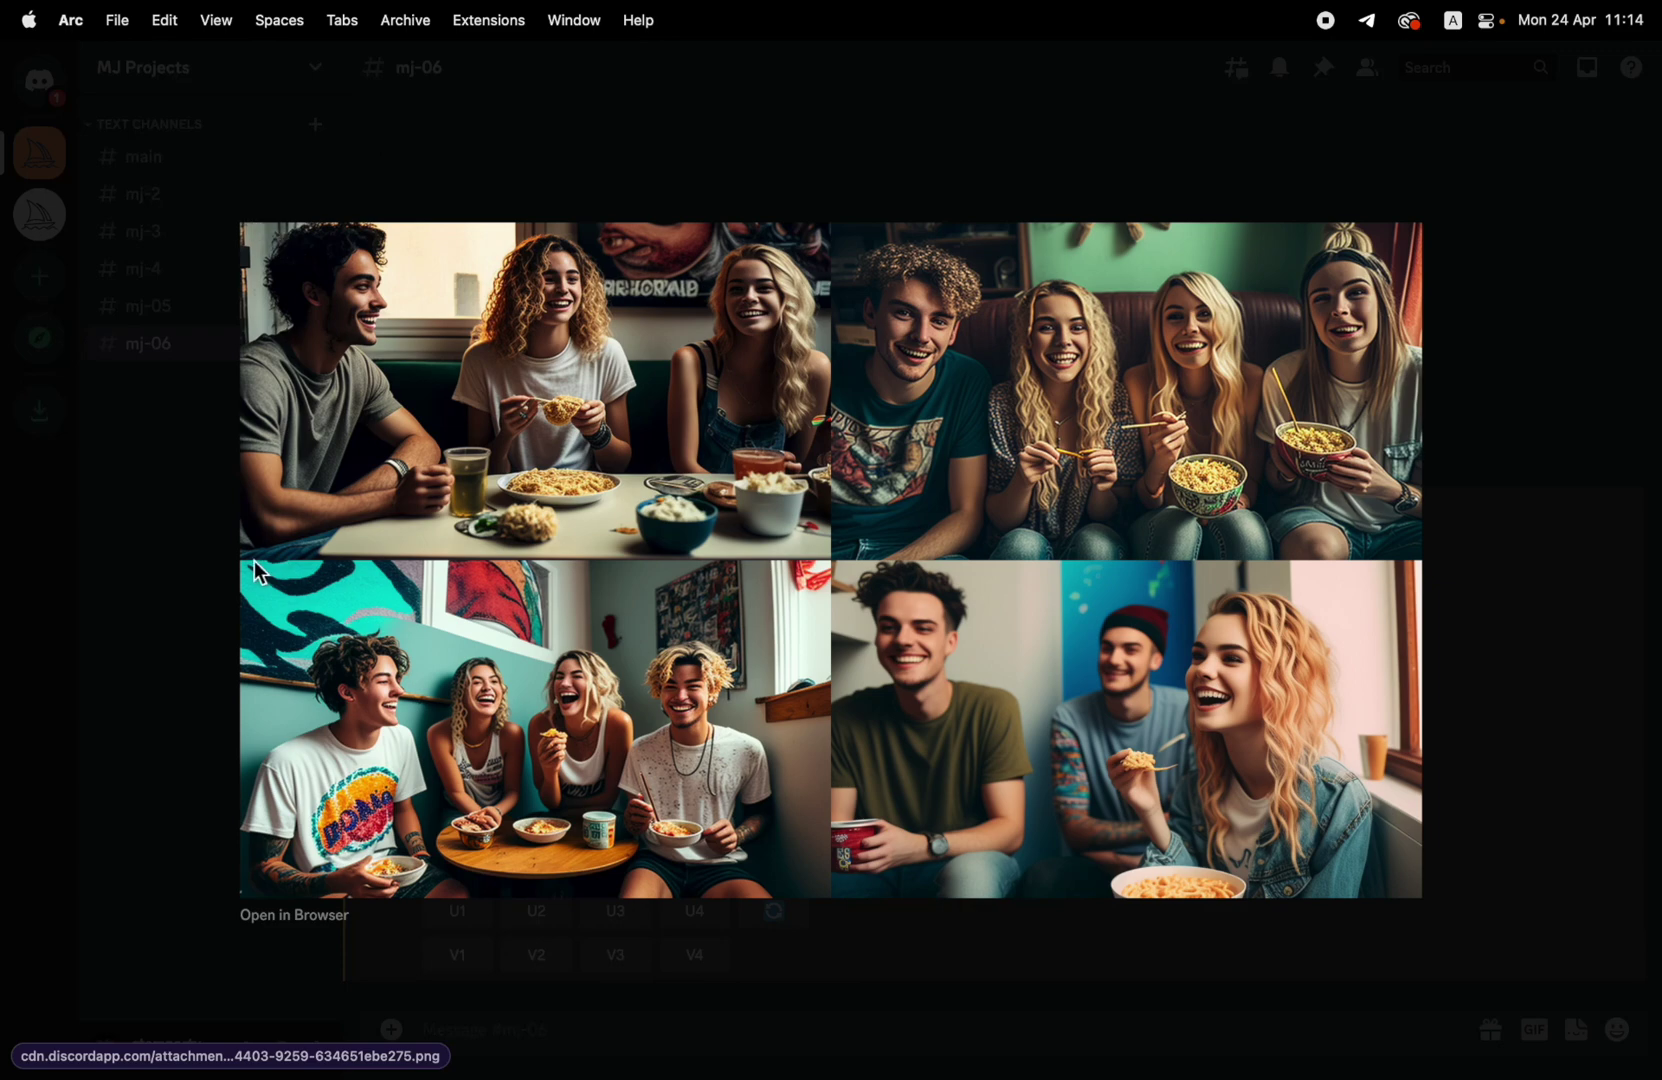
click(769, 164)
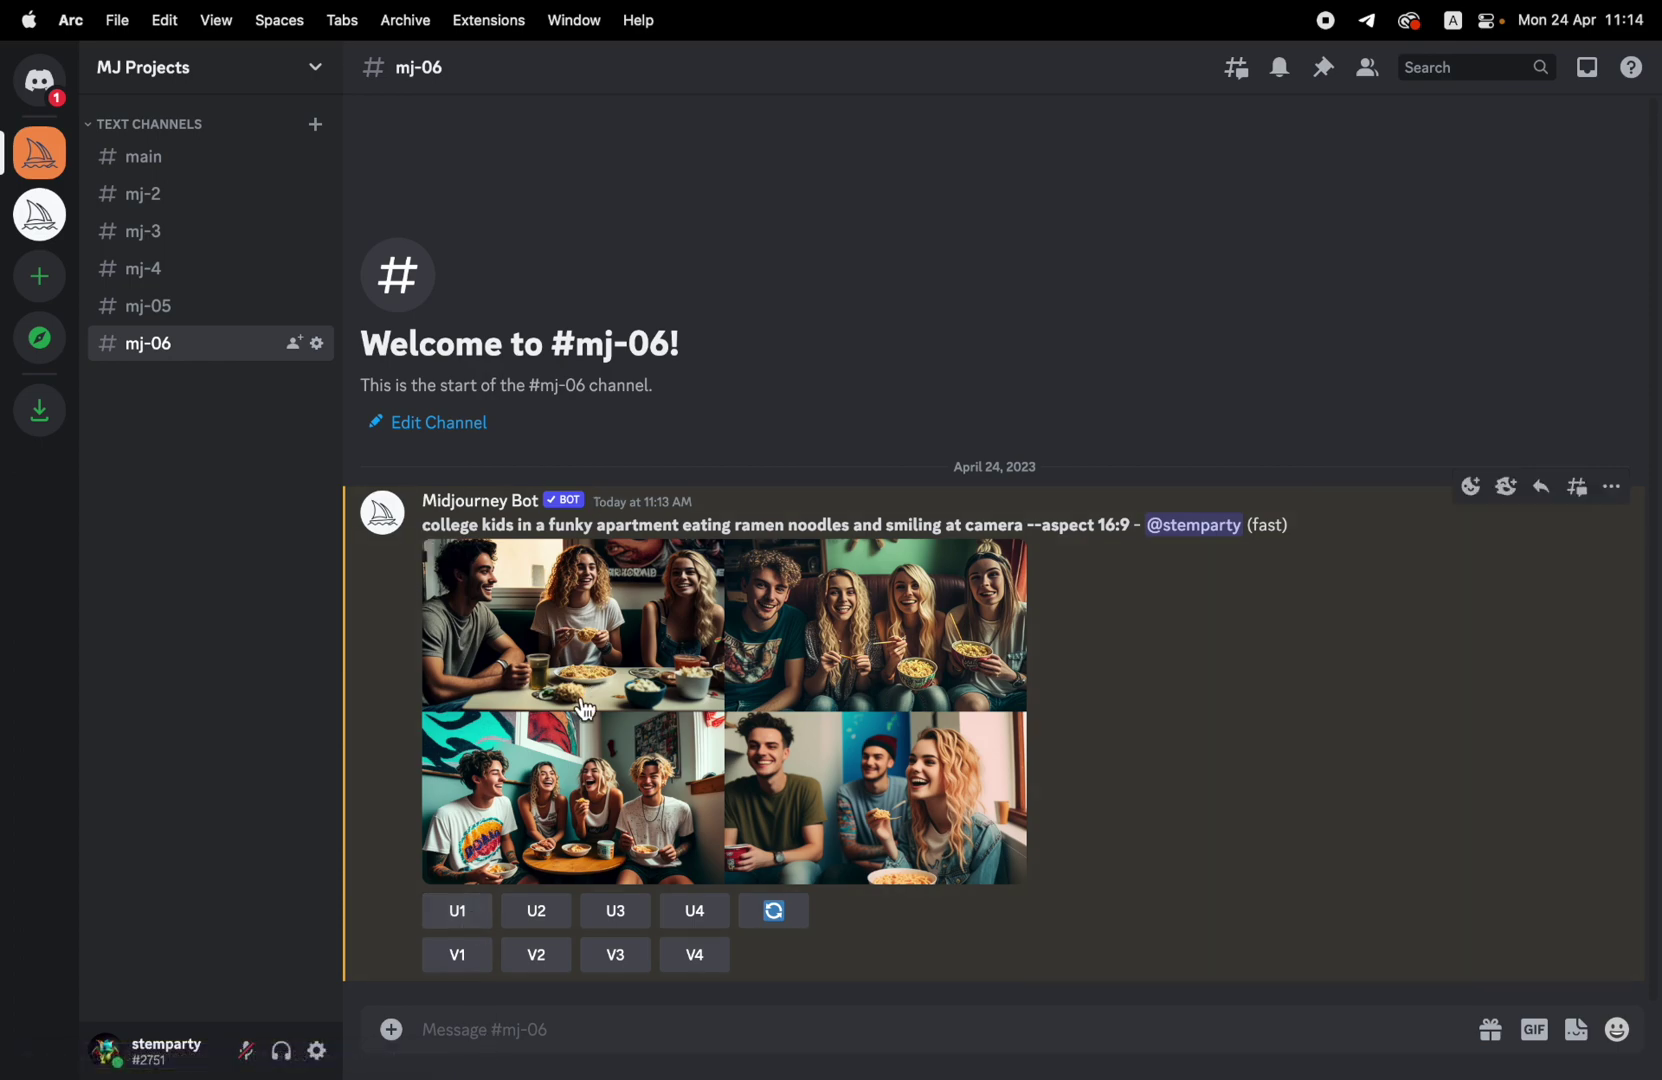
click(608, 624)
key(Escape)
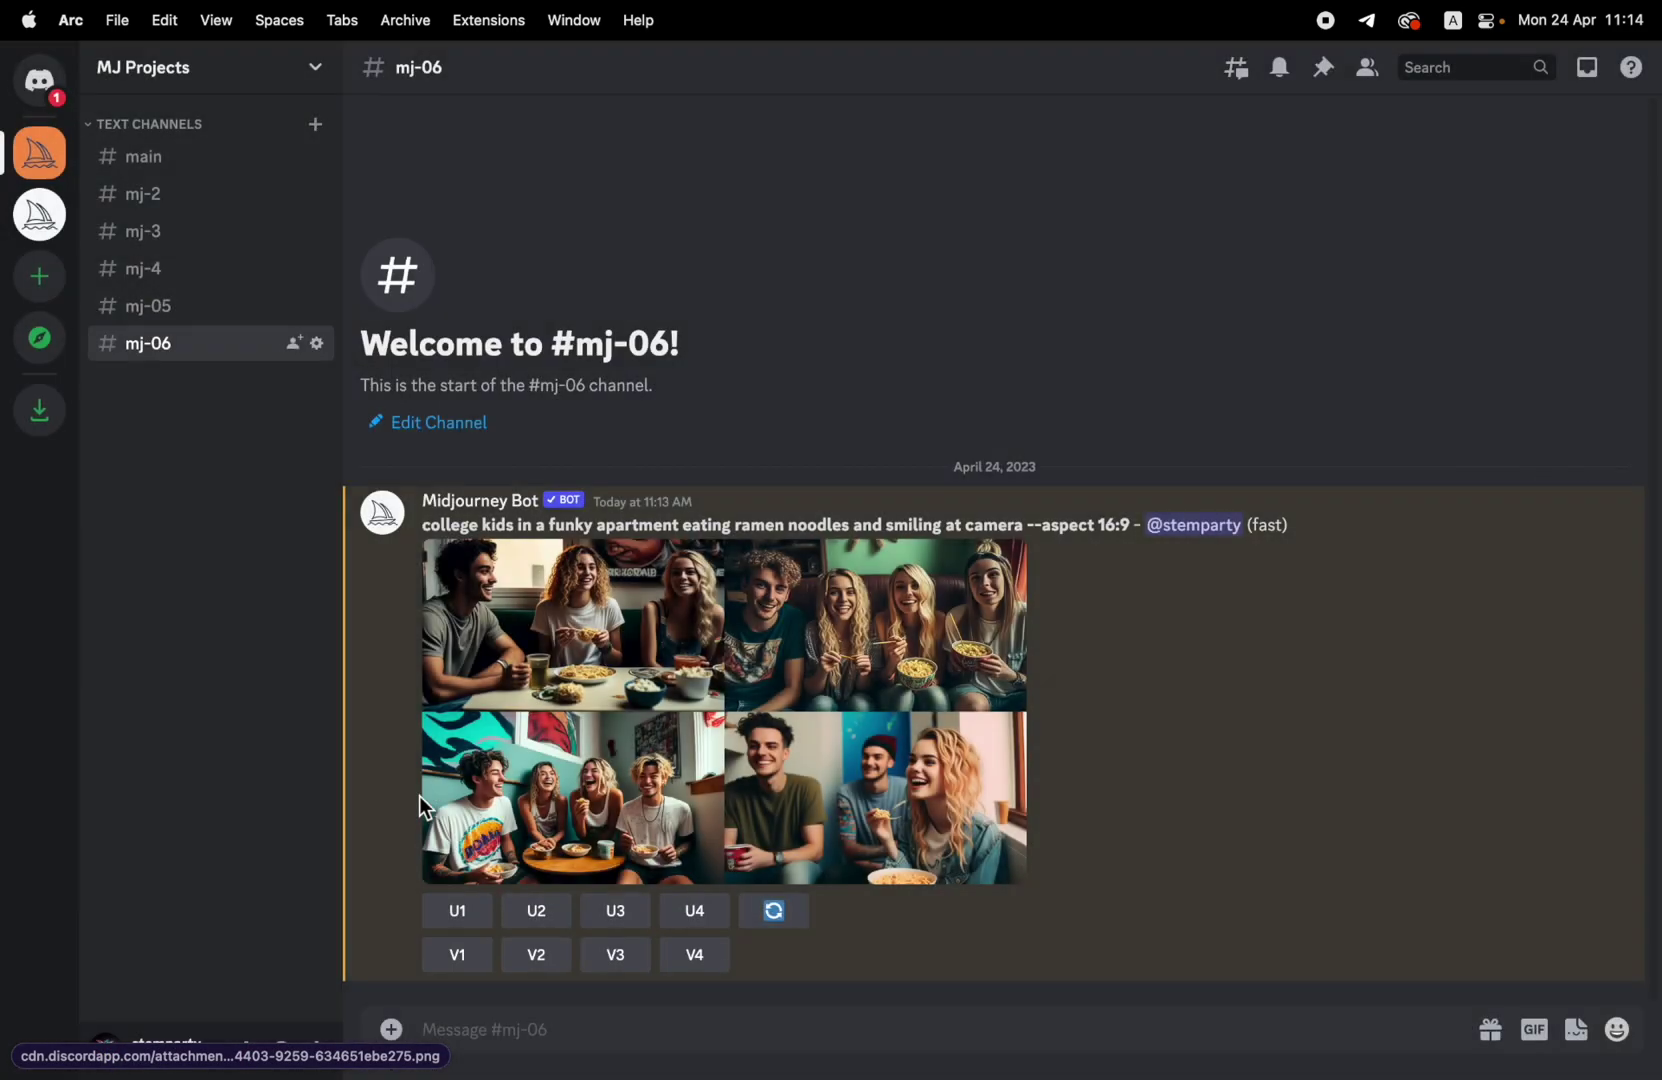
click(462, 912)
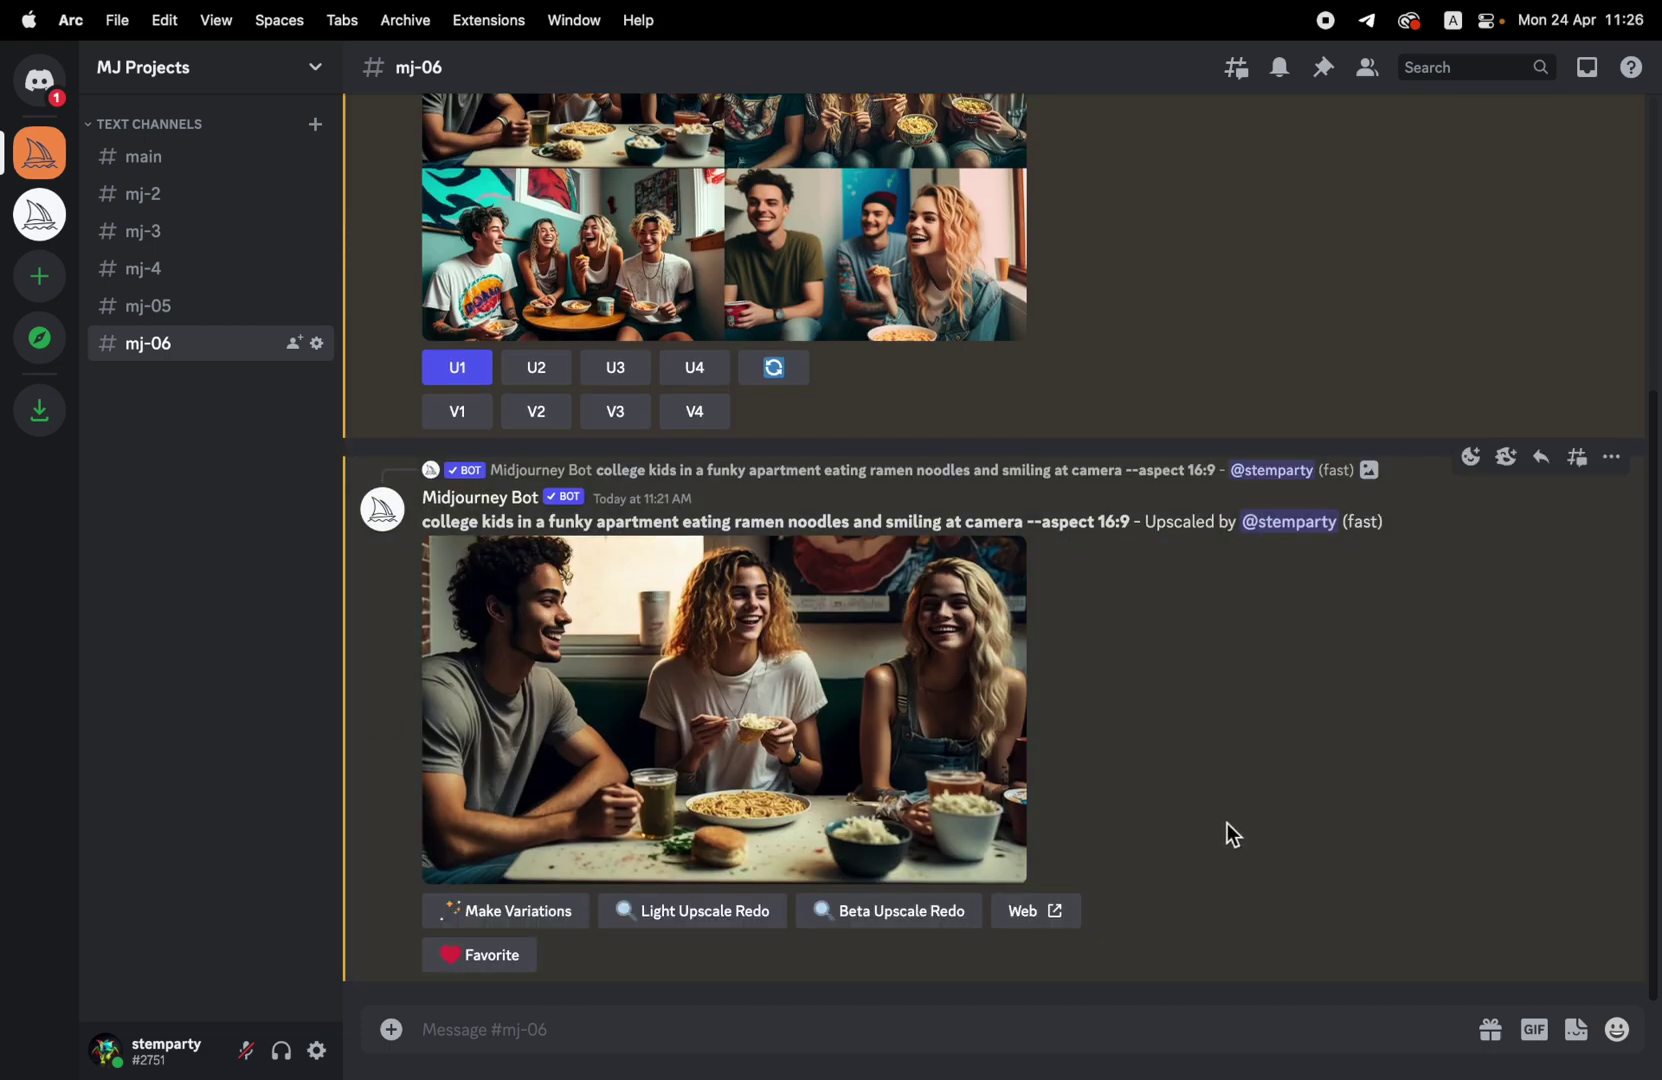
Open the upscaled image's page on the Midjourney website and highlight its prompt text
click(1040, 913)
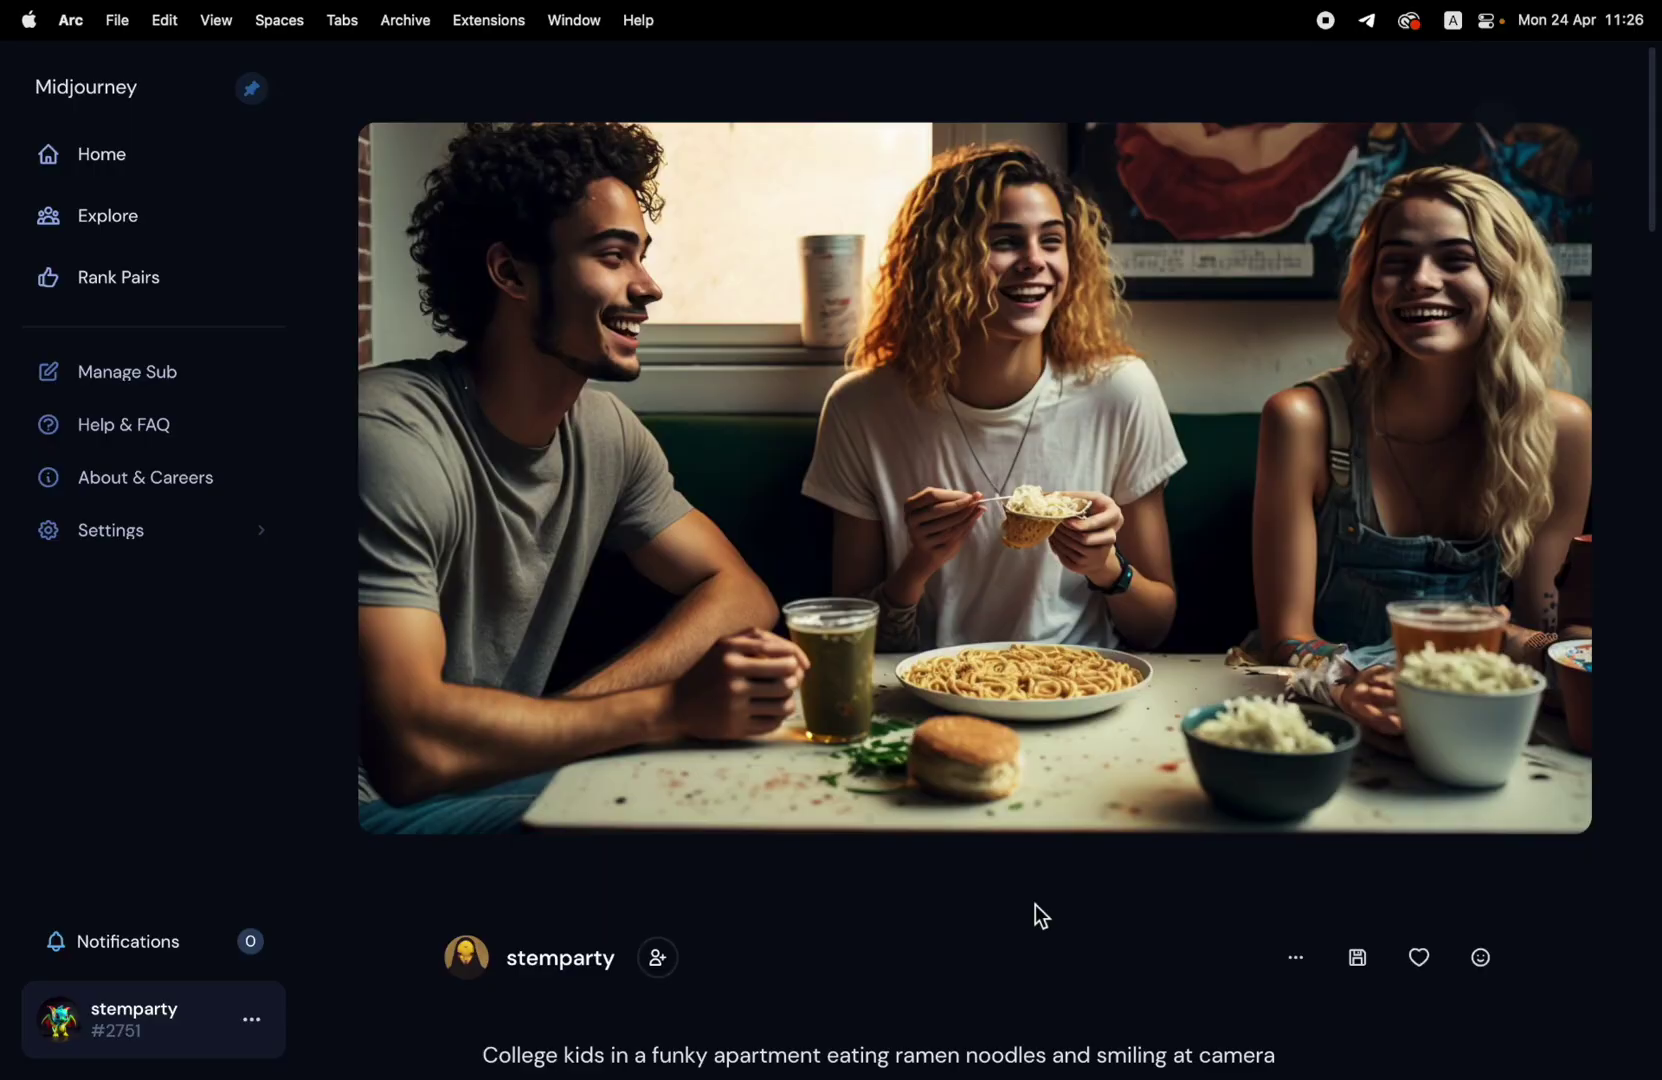
scroll(1035, 912, down, 3)
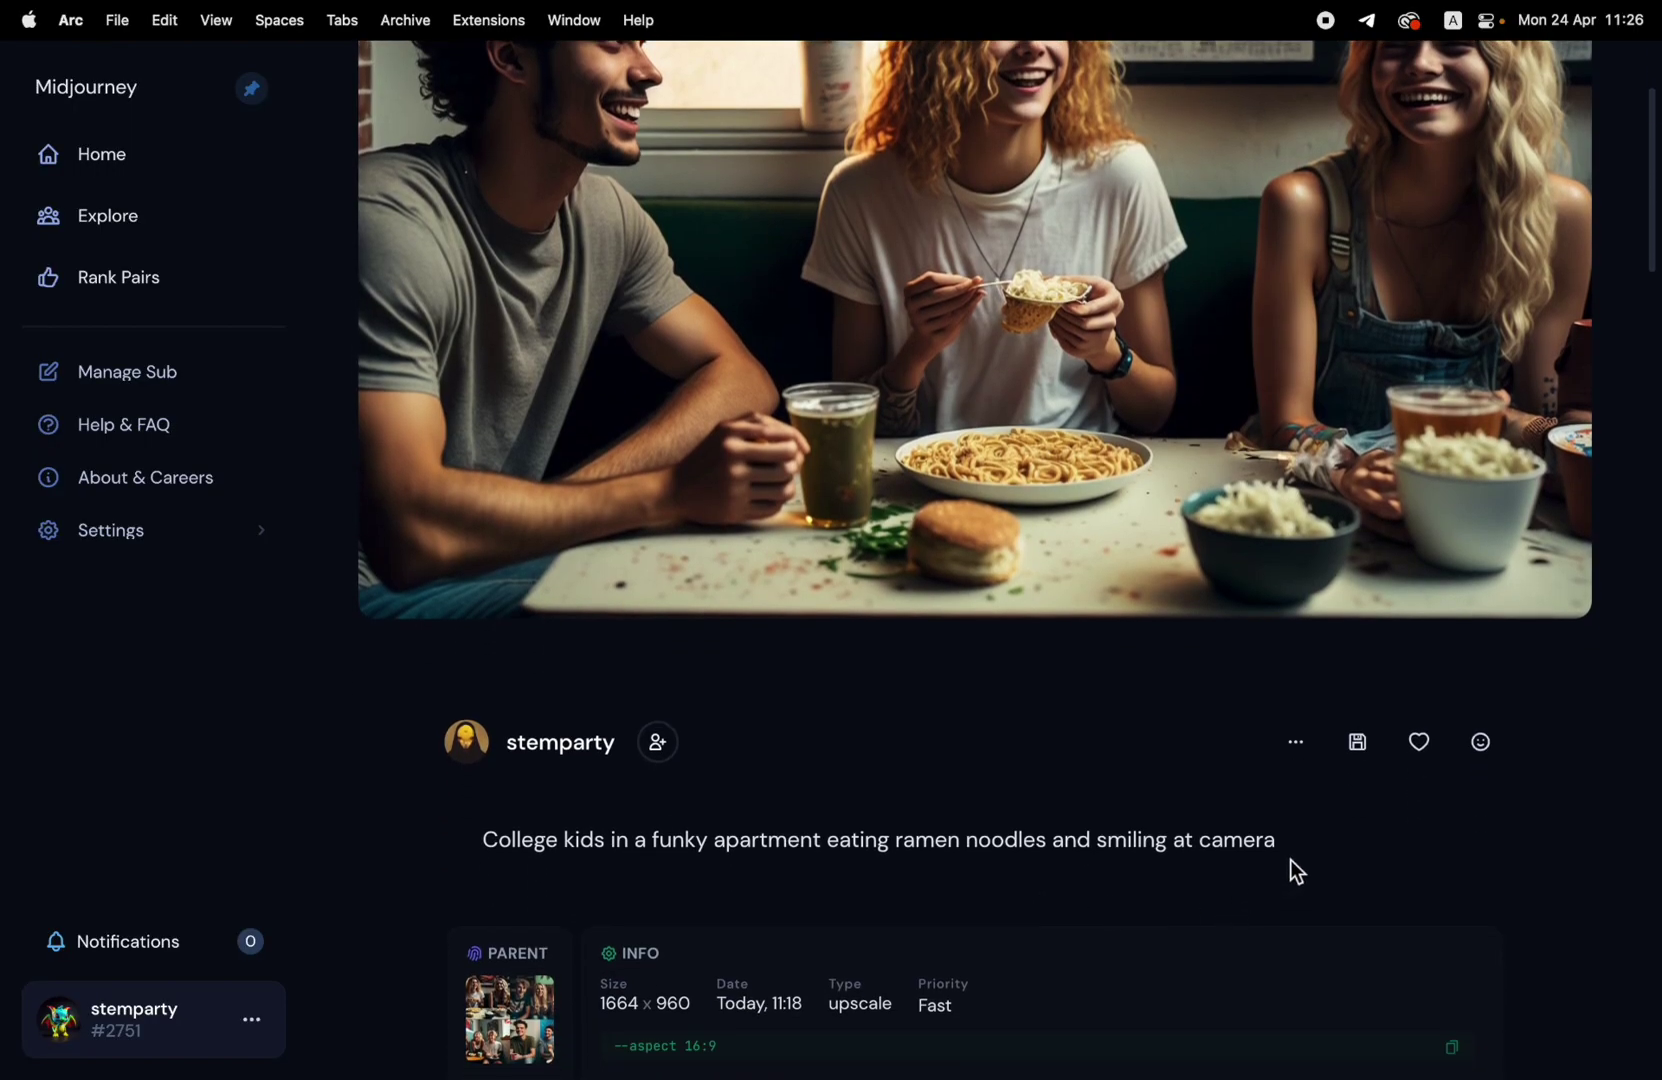
drag(1291, 860, 483, 848)
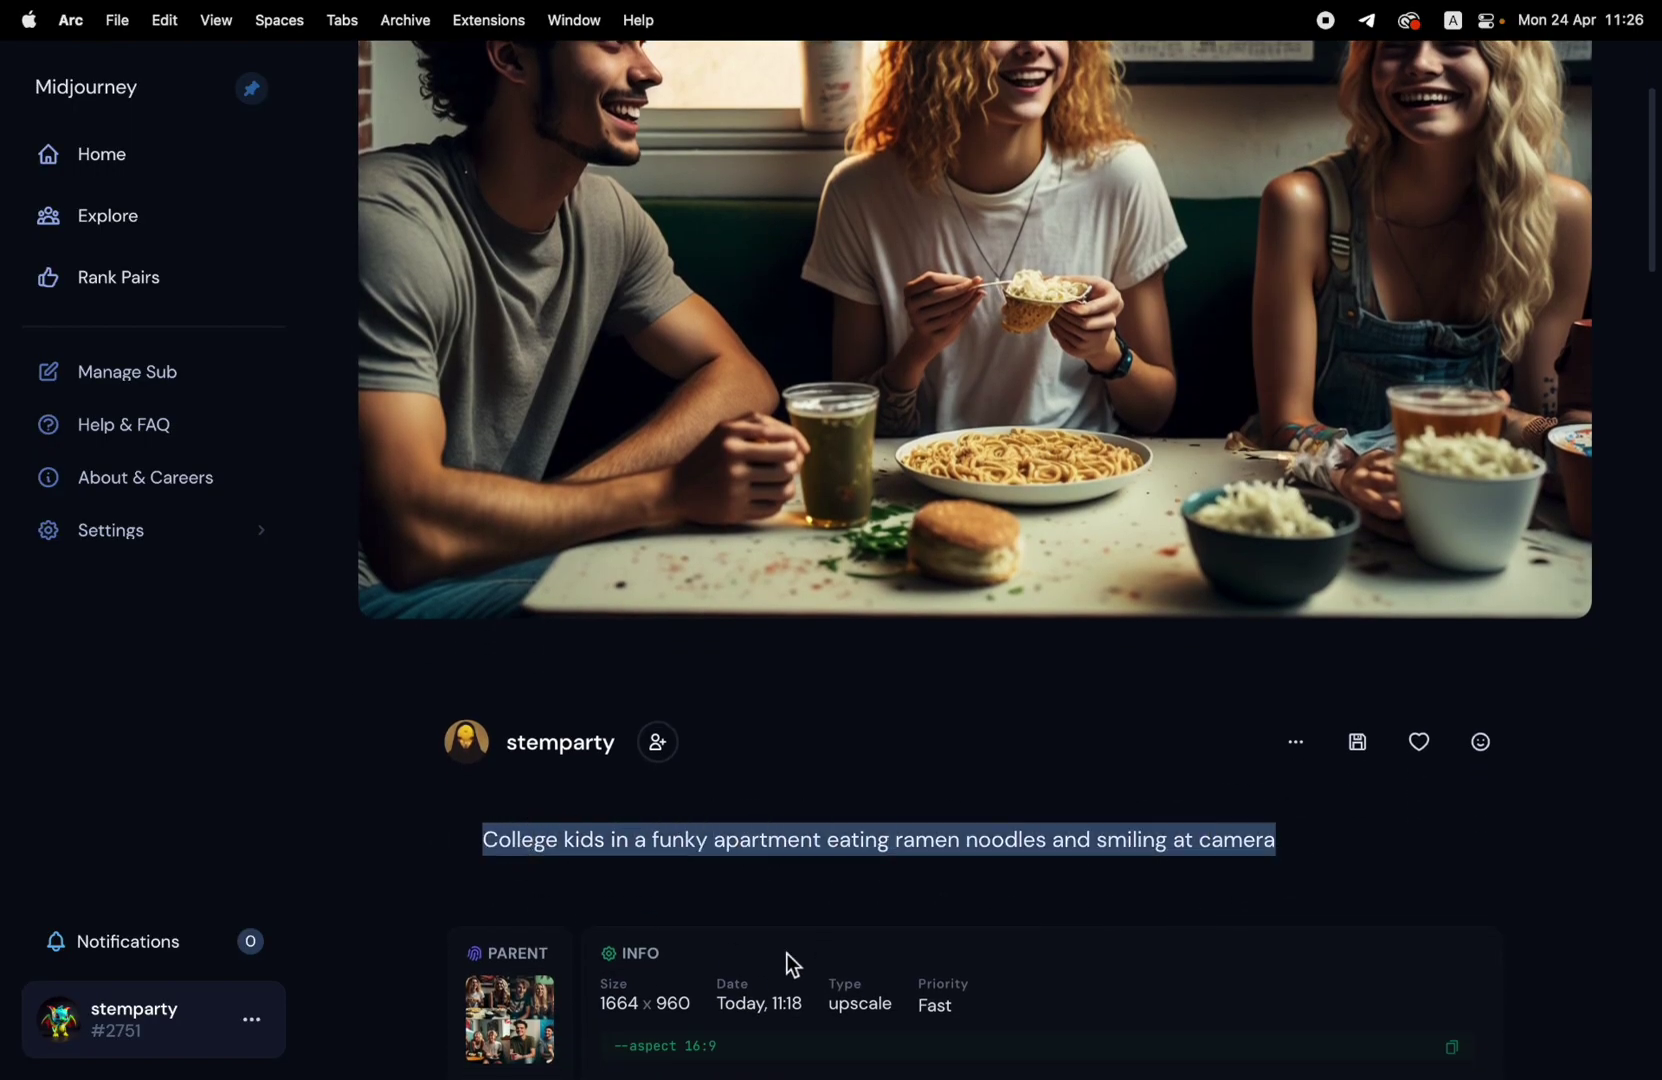
Review the image's details on the Midjourney page, and view the upscaled image enlarged in the mj-06 Discord channel
scroll(786, 953, down, 3)
drag(732, 834, 700, 795)
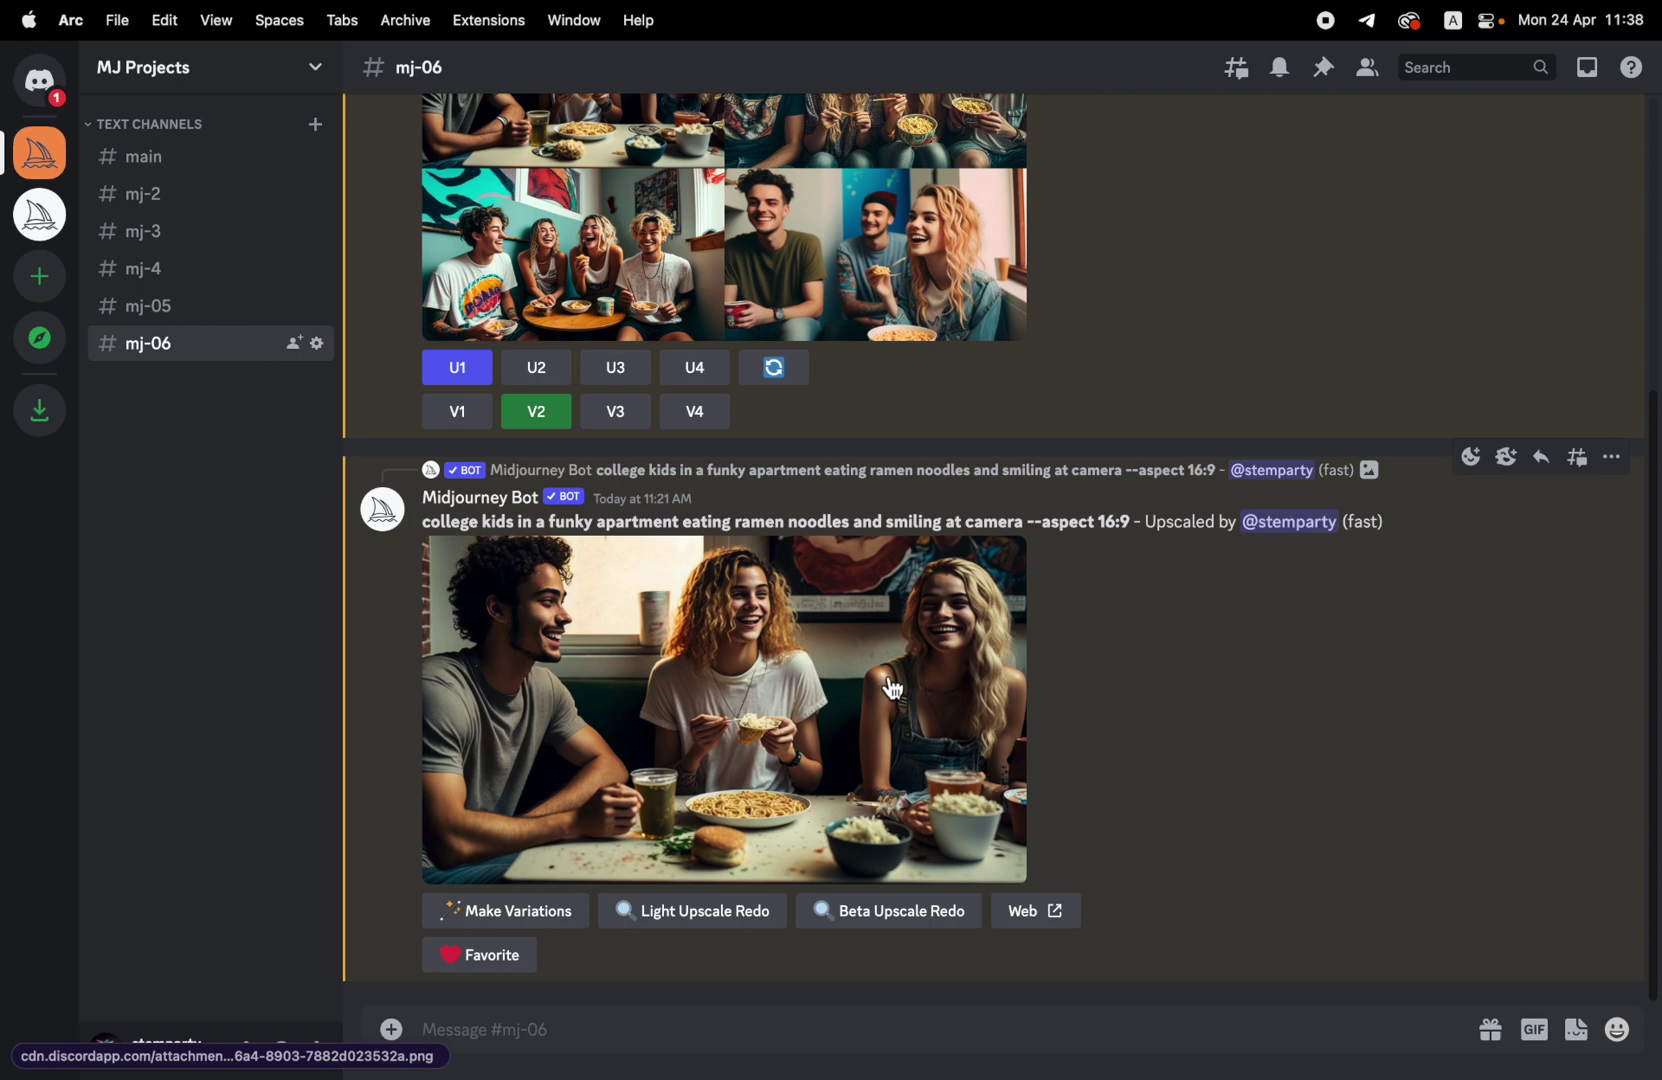
click(896, 690)
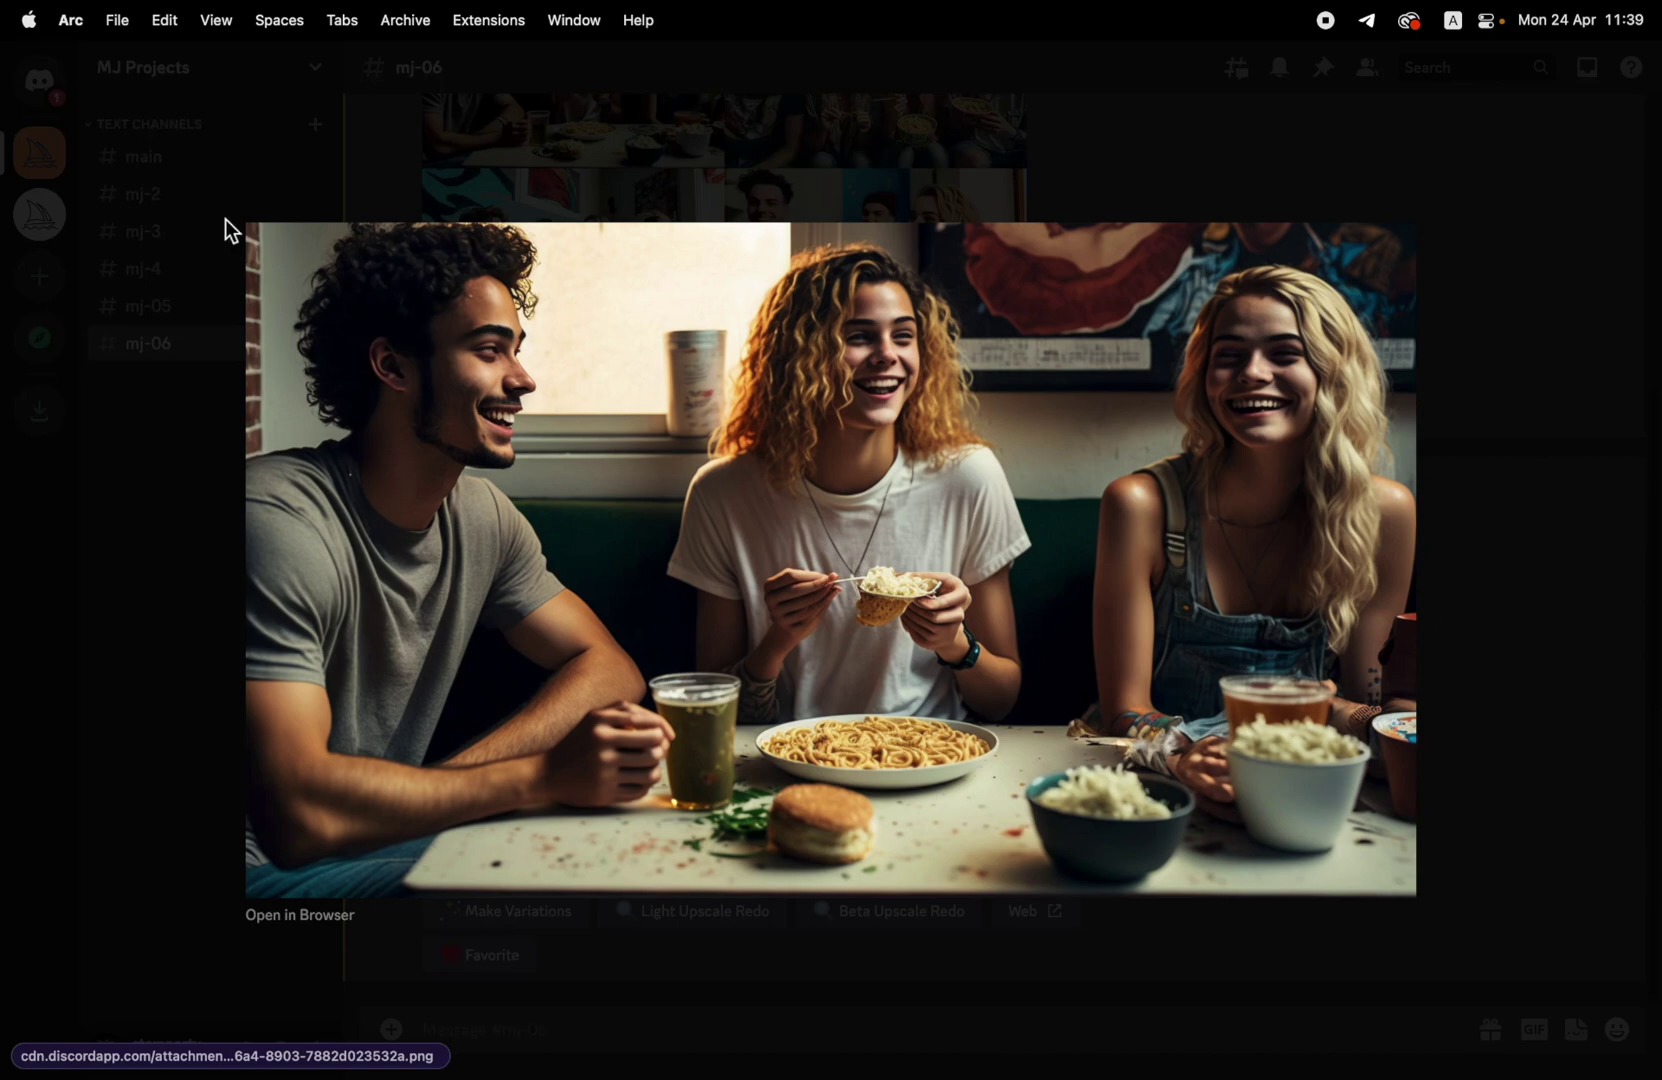
click(735, 1070)
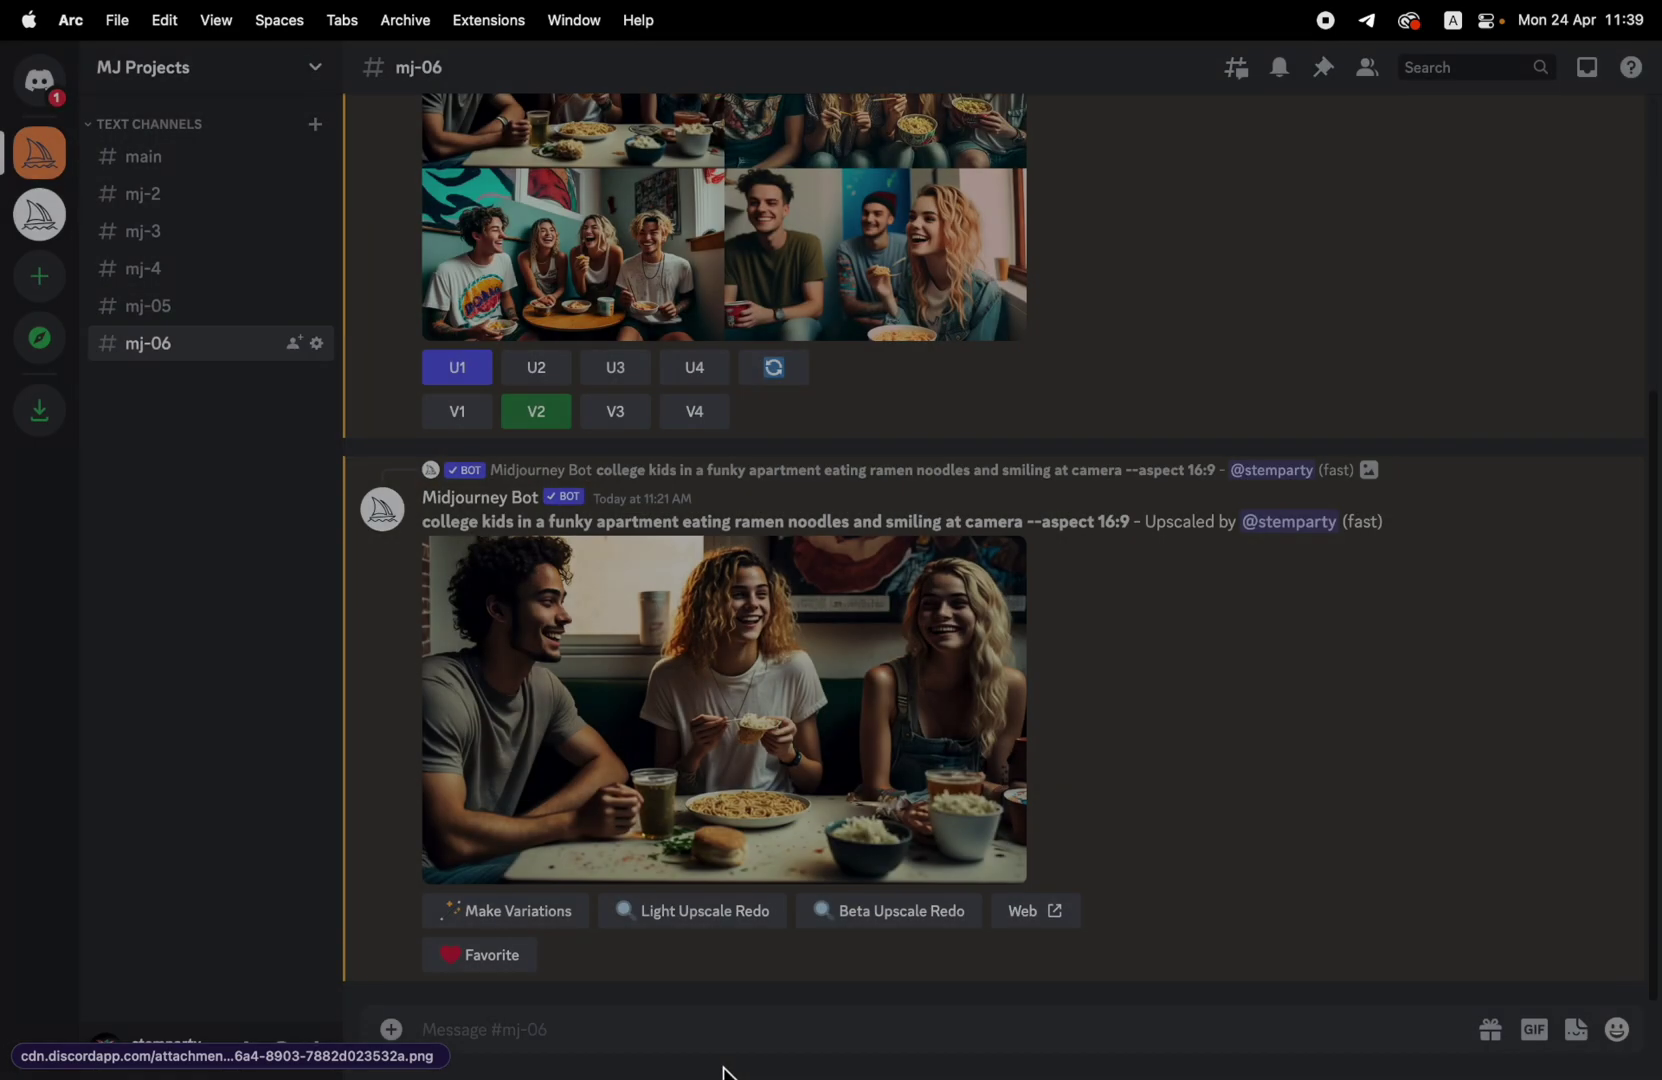
Submit an /imagine prompt reusing the upscaled image's full prompt text with "--aspect 16:9", adding "--version 5" at the end
text(/imagine)
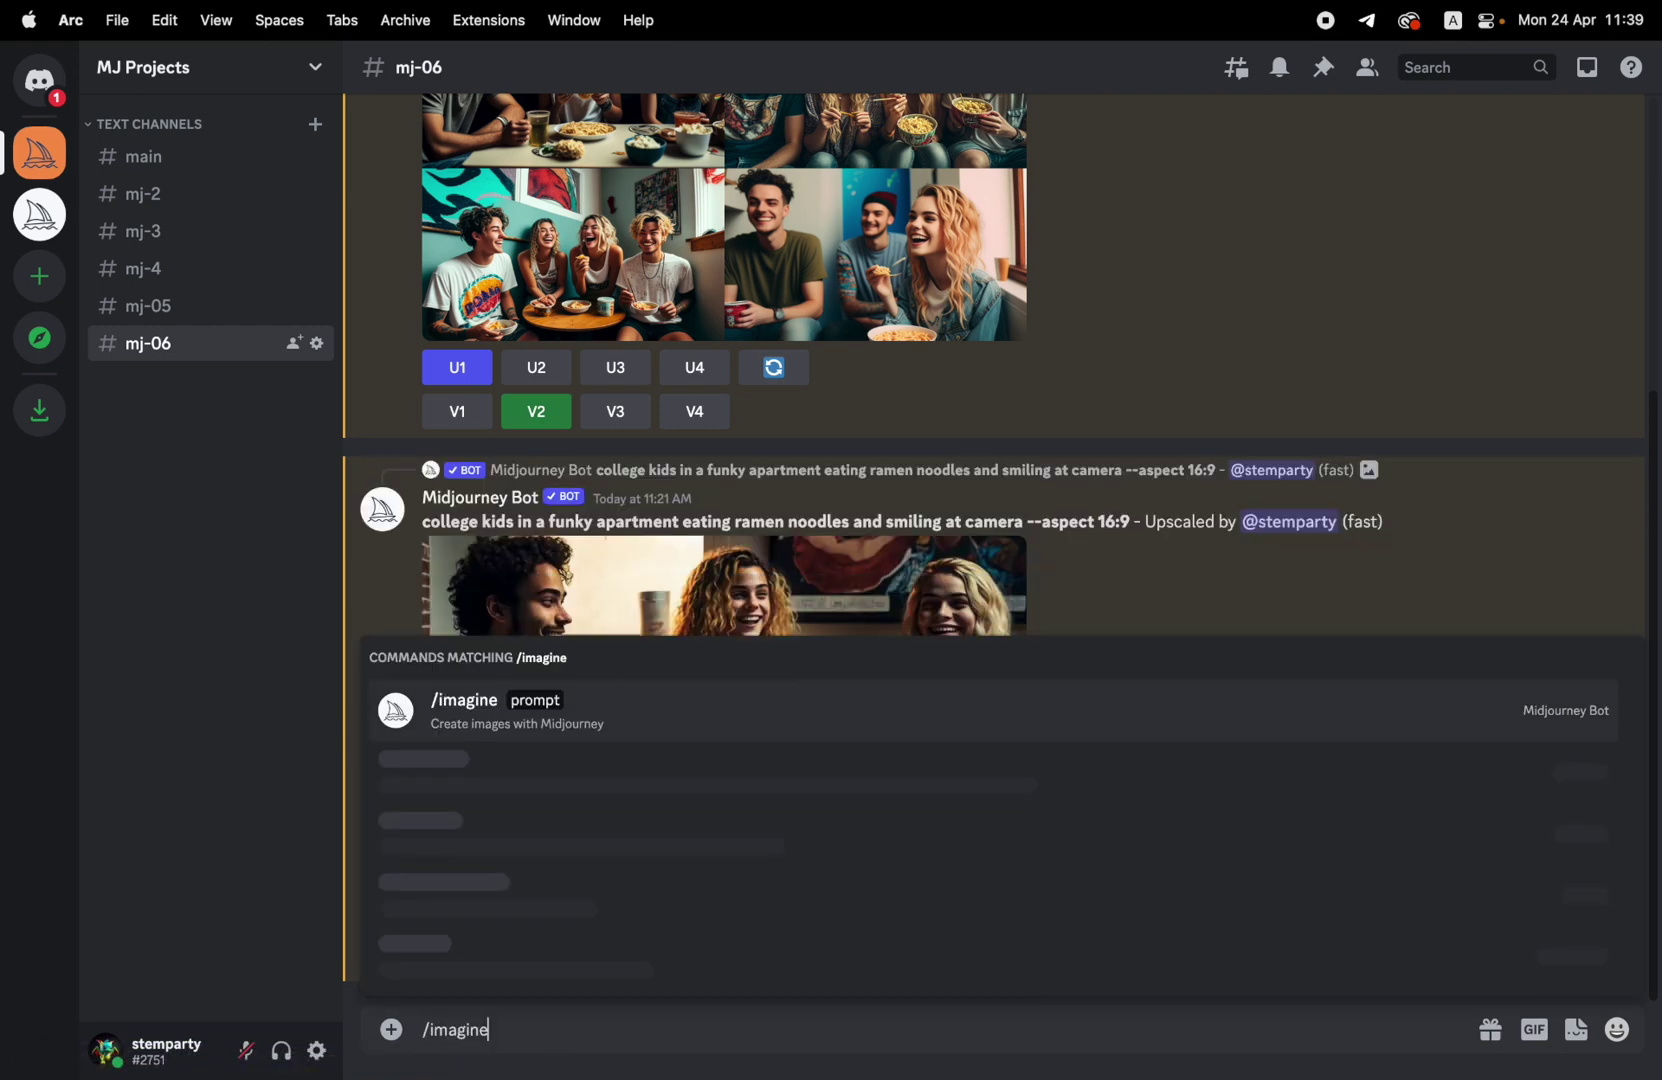
key(Return)
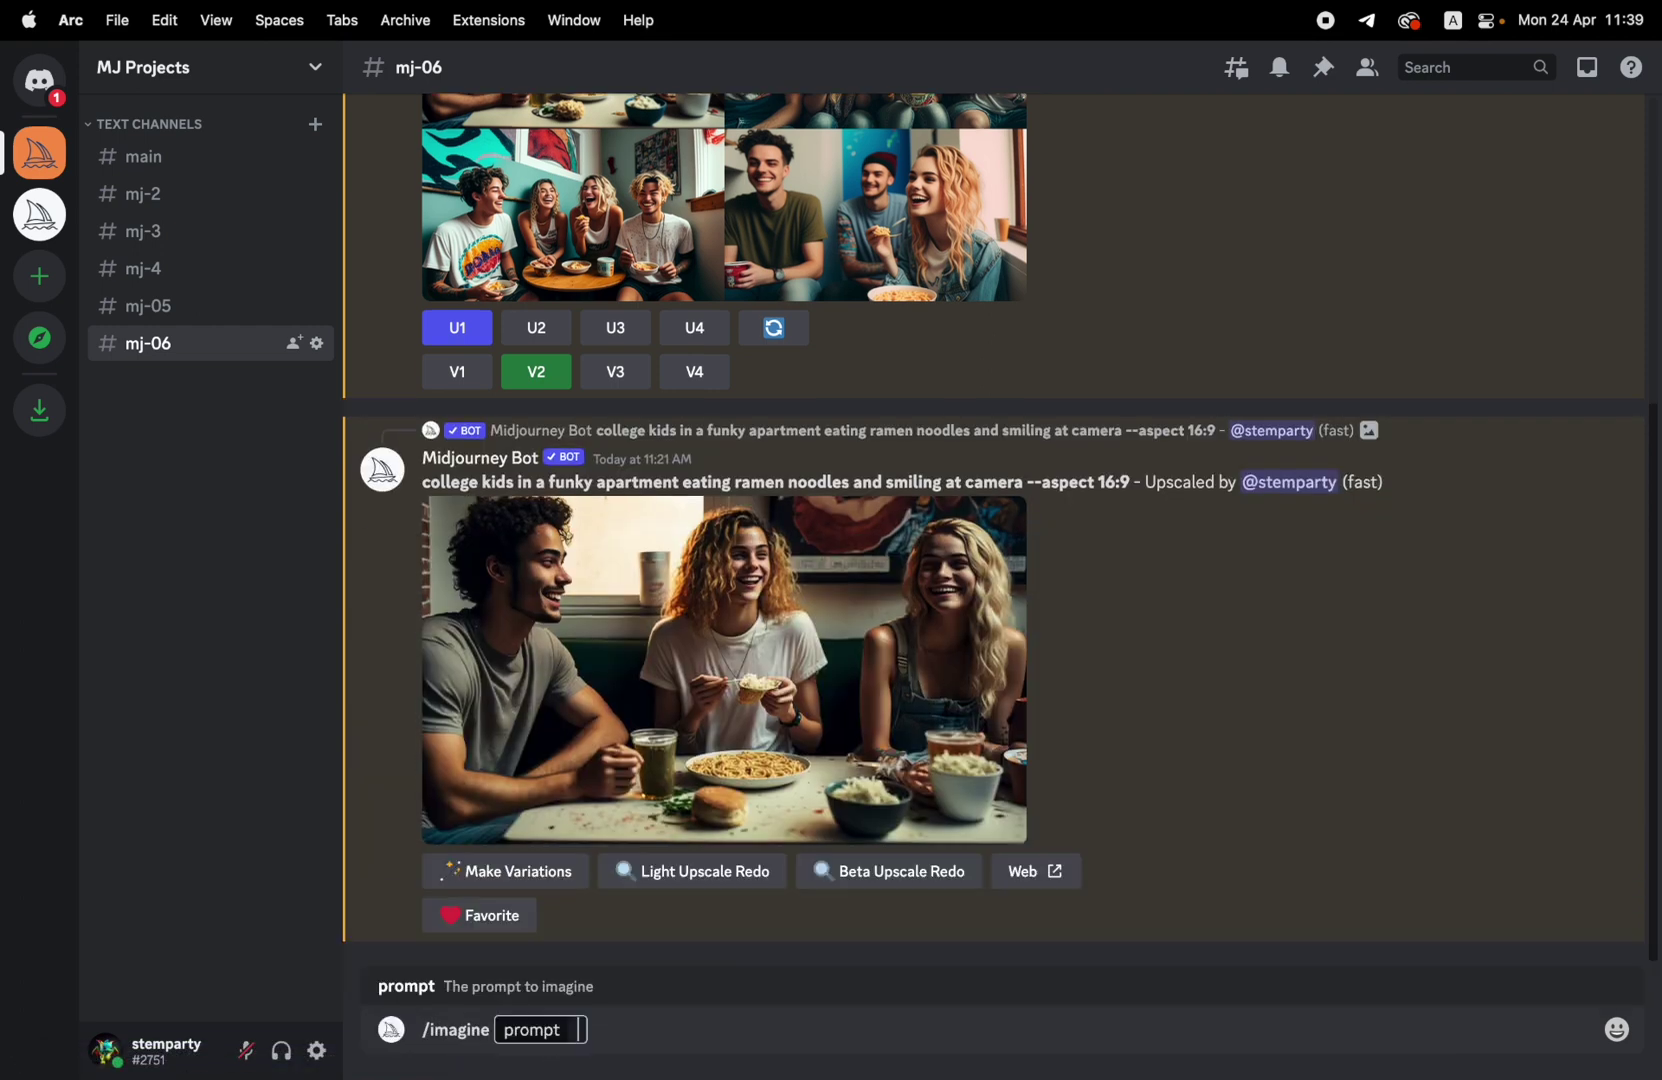
drag(1131, 484, 421, 484)
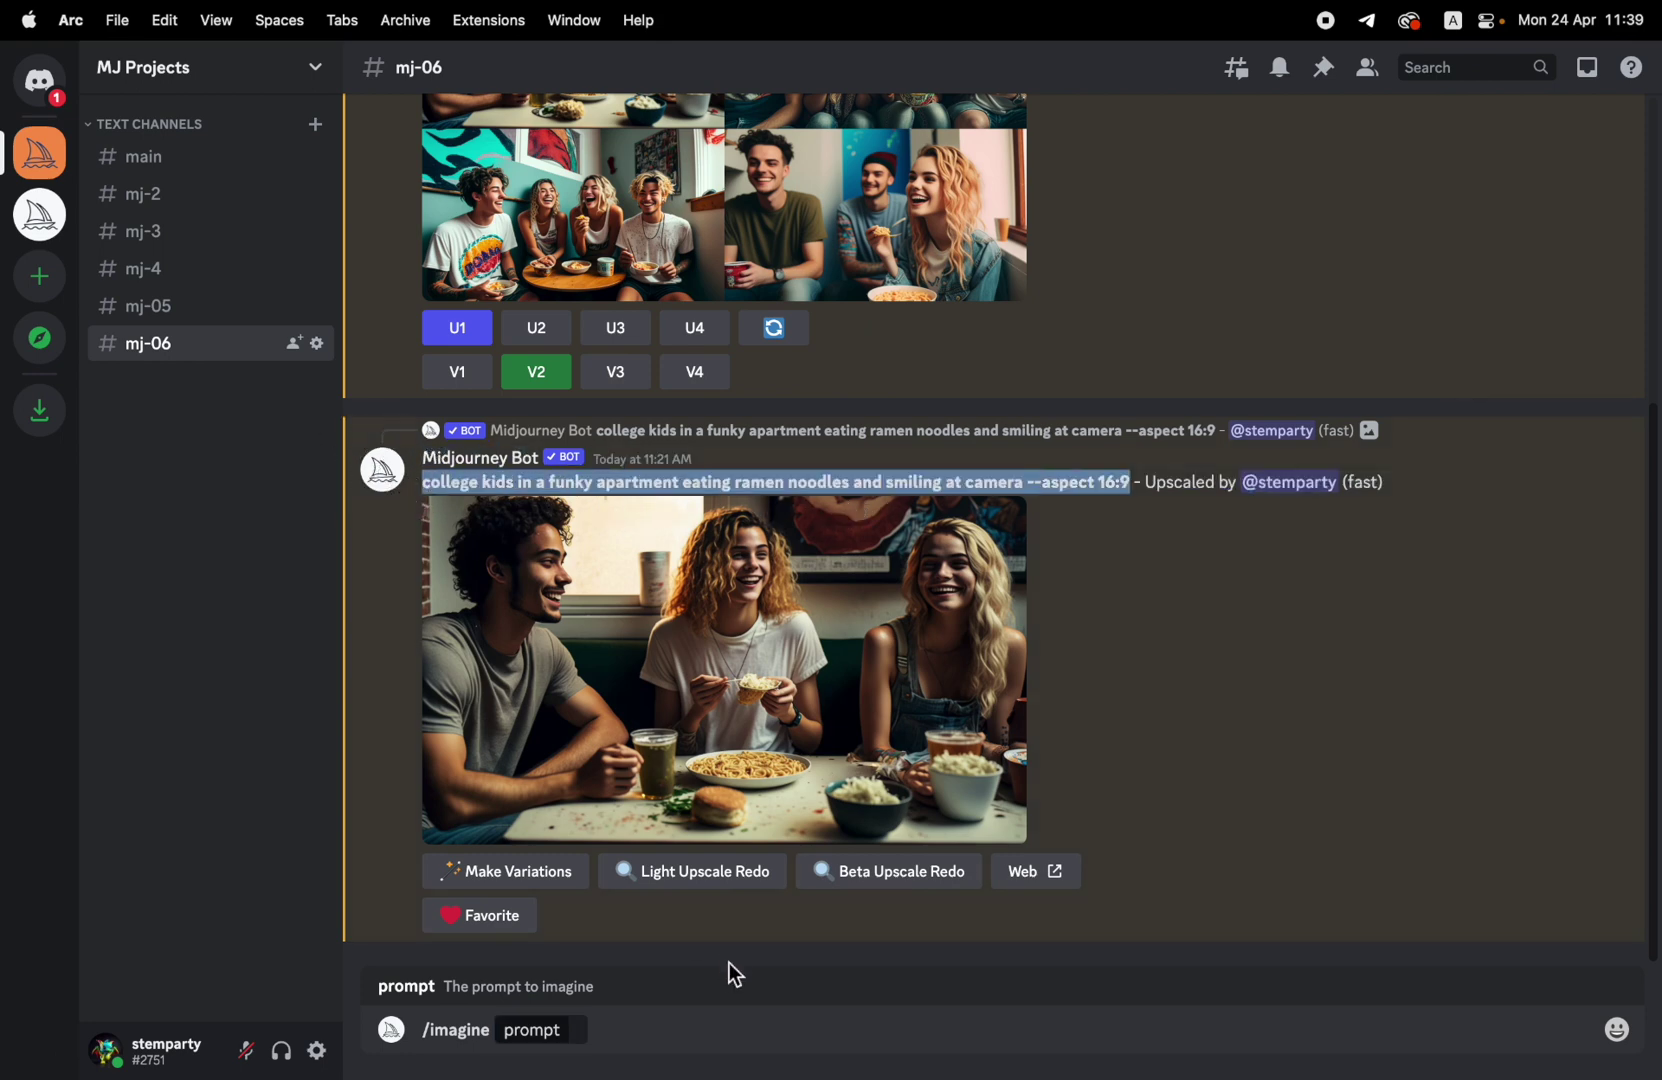
text(college kids in a funky apartment eating ramen noodles and smiling at camera --aspect 16:9)
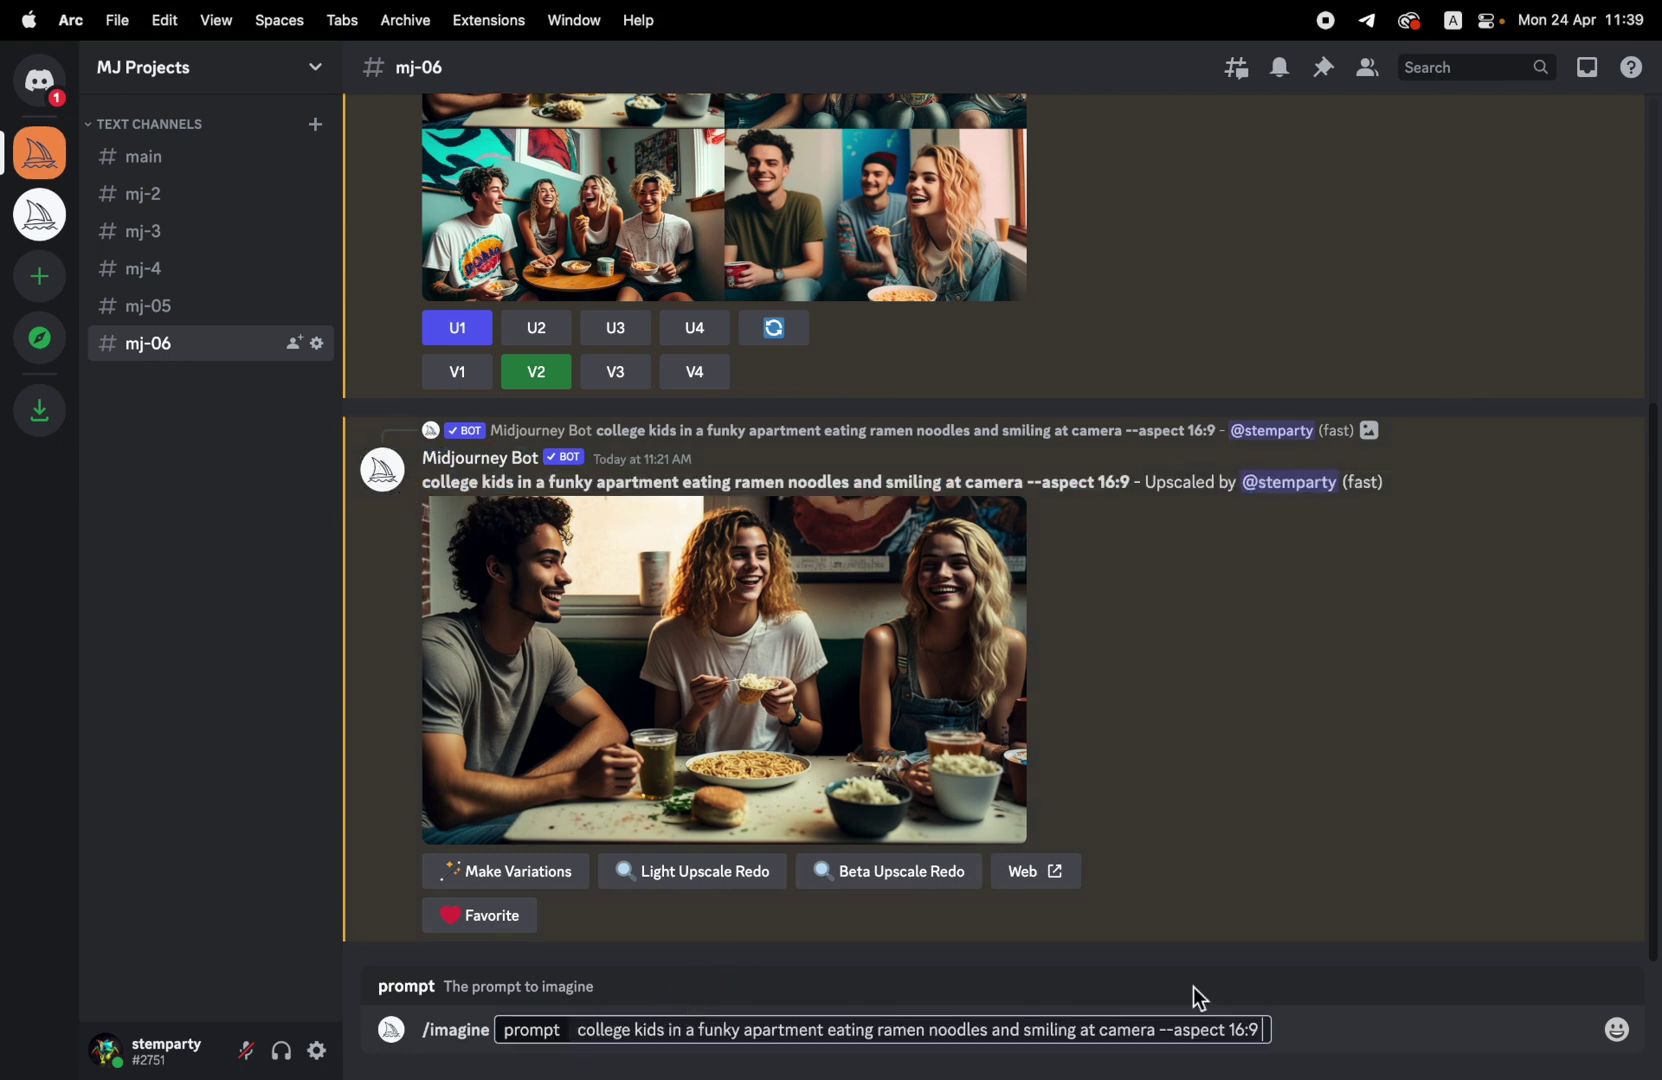
text(--v 5)
text(e)
text(rsion 5)
key(Return)
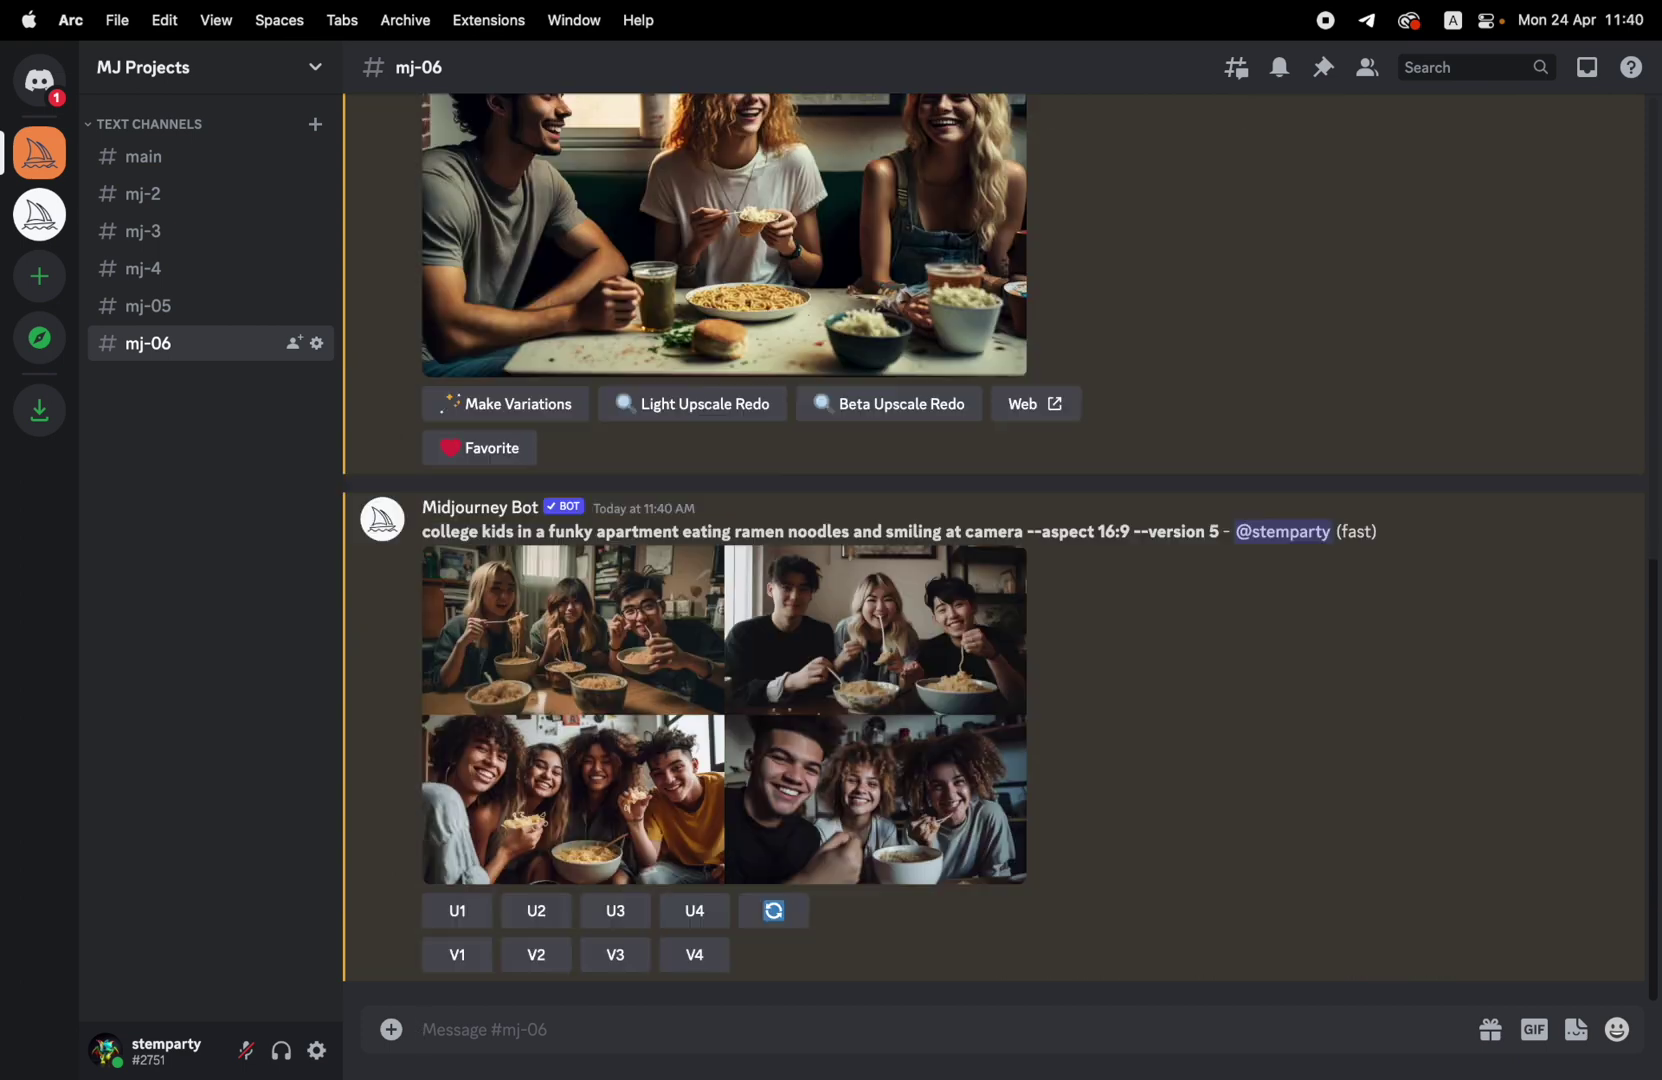
Compare the version 5 image grid with the channel's first grid by viewing each one enlarged
click(638, 672)
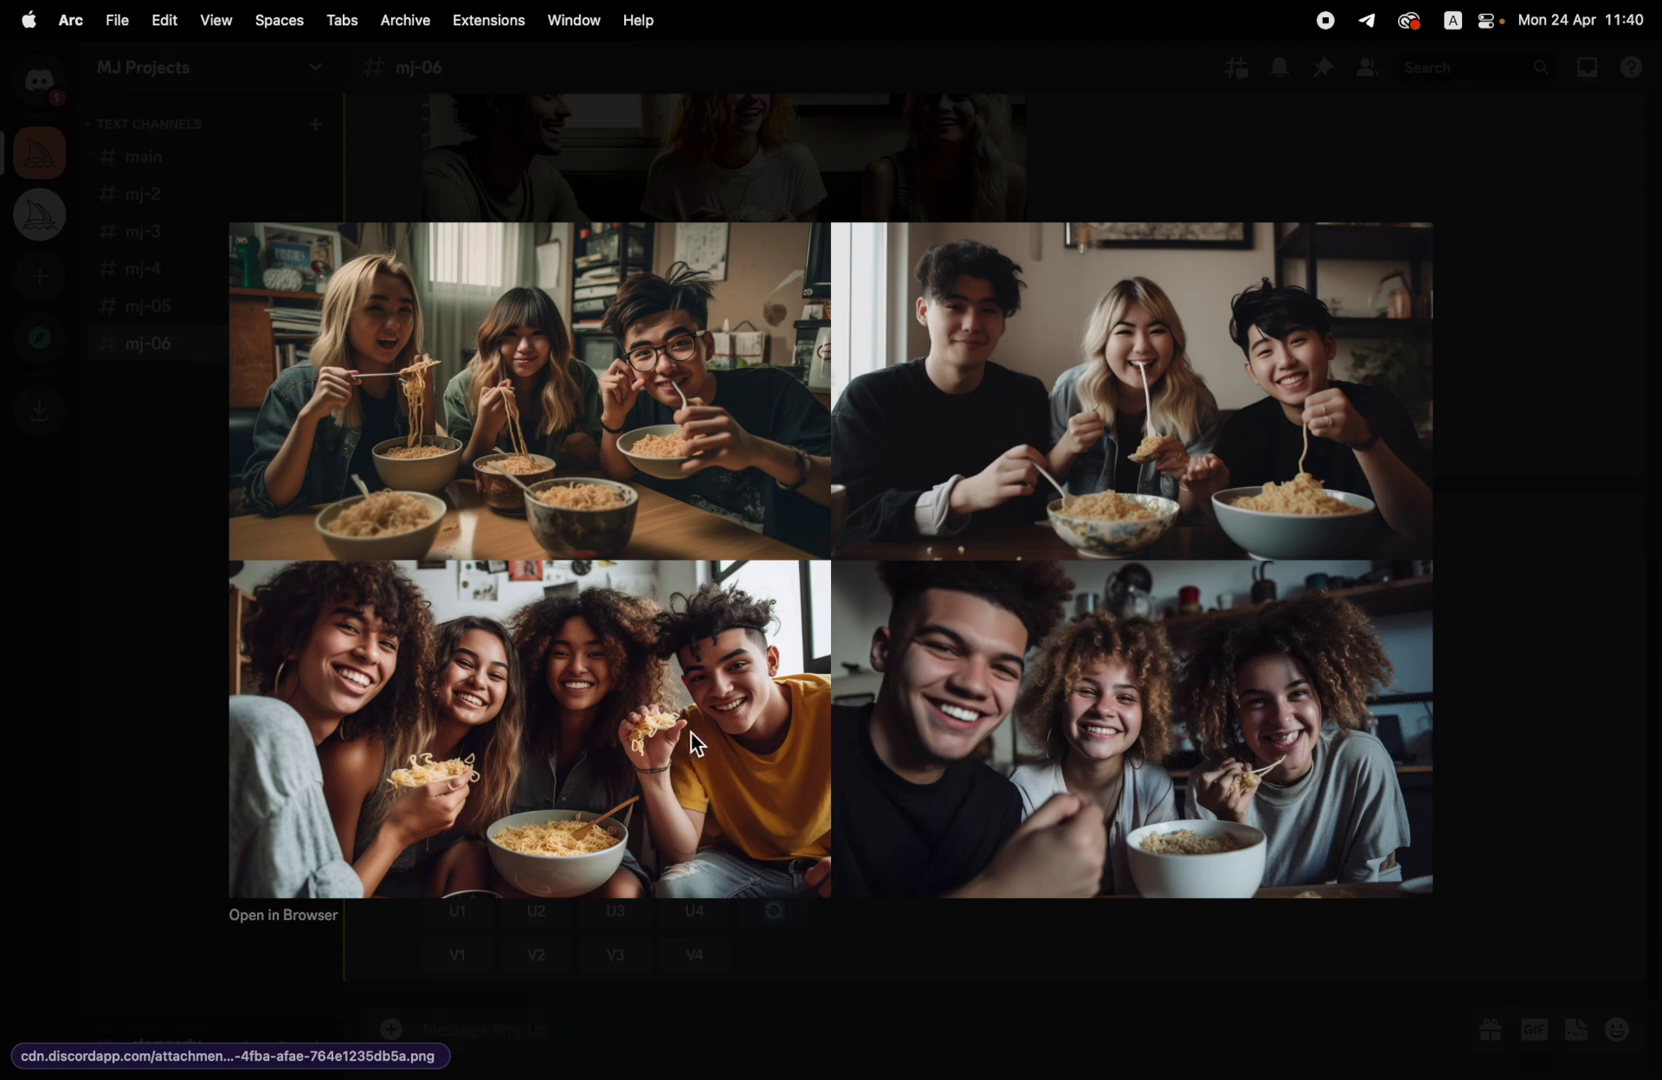
key(Tab)
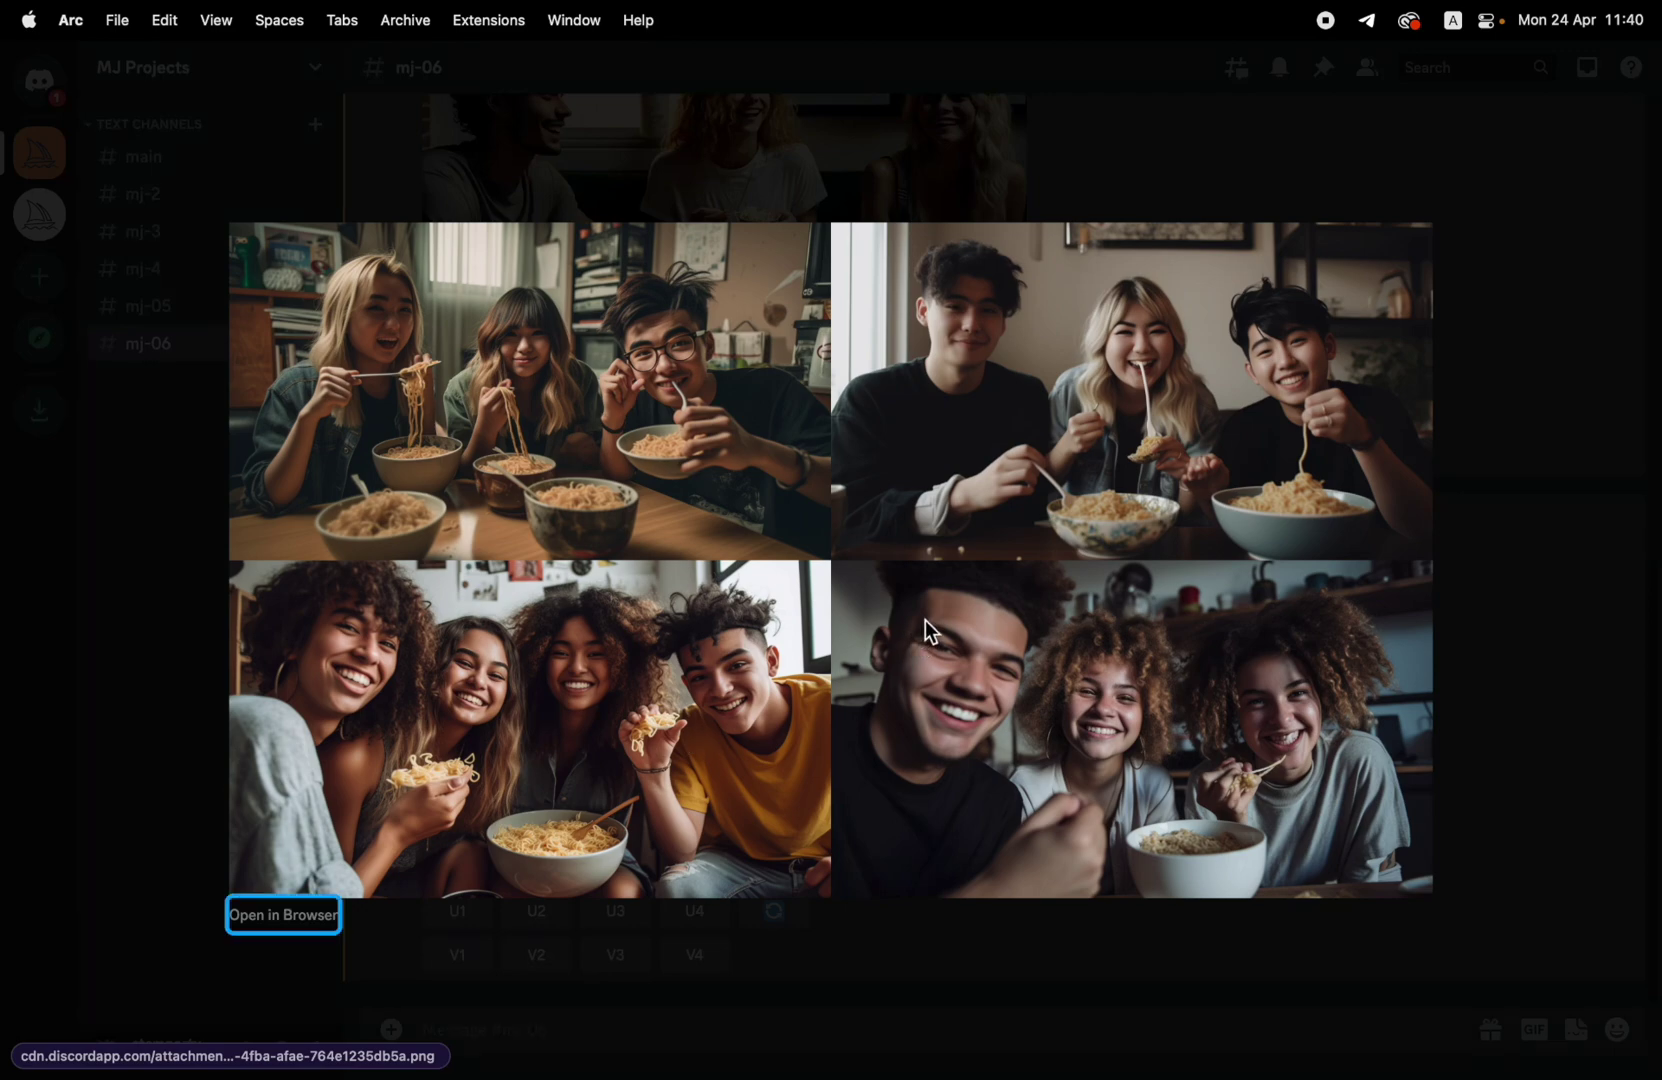
click(1300, 135)
scroll(1123, 318, up, 3)
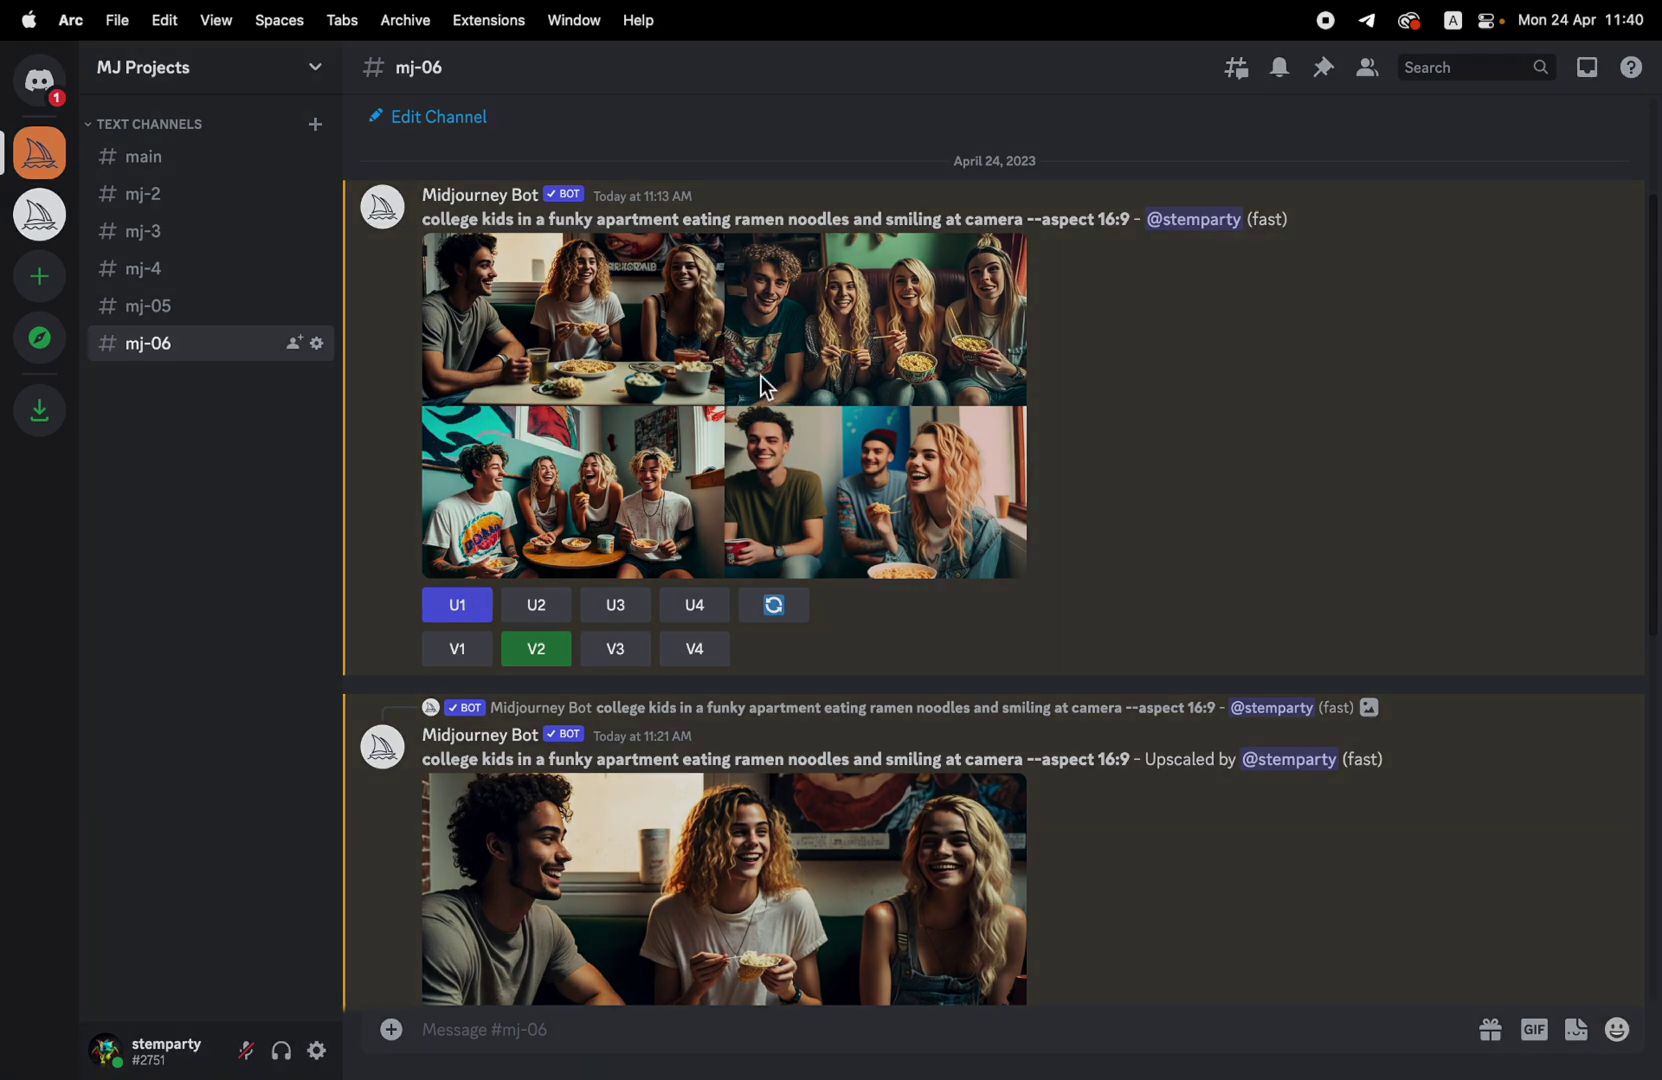
click(950, 450)
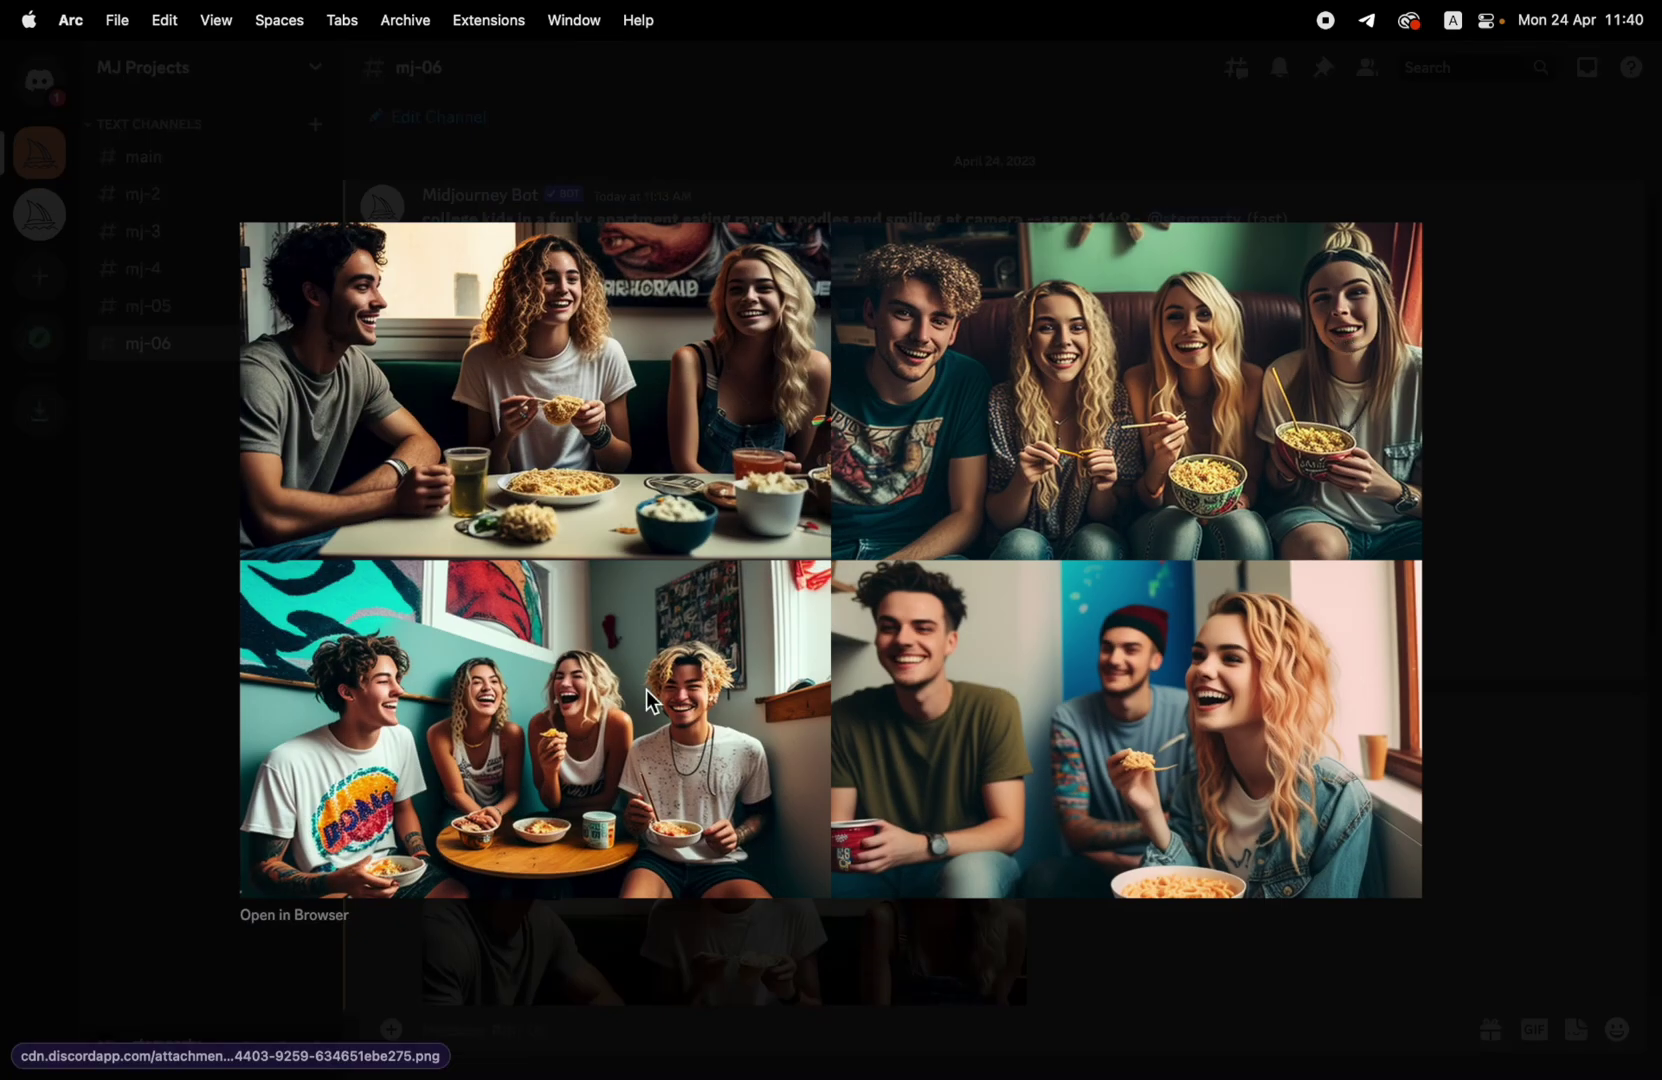
click(1620, 380)
scroll(973, 579, down, 10)
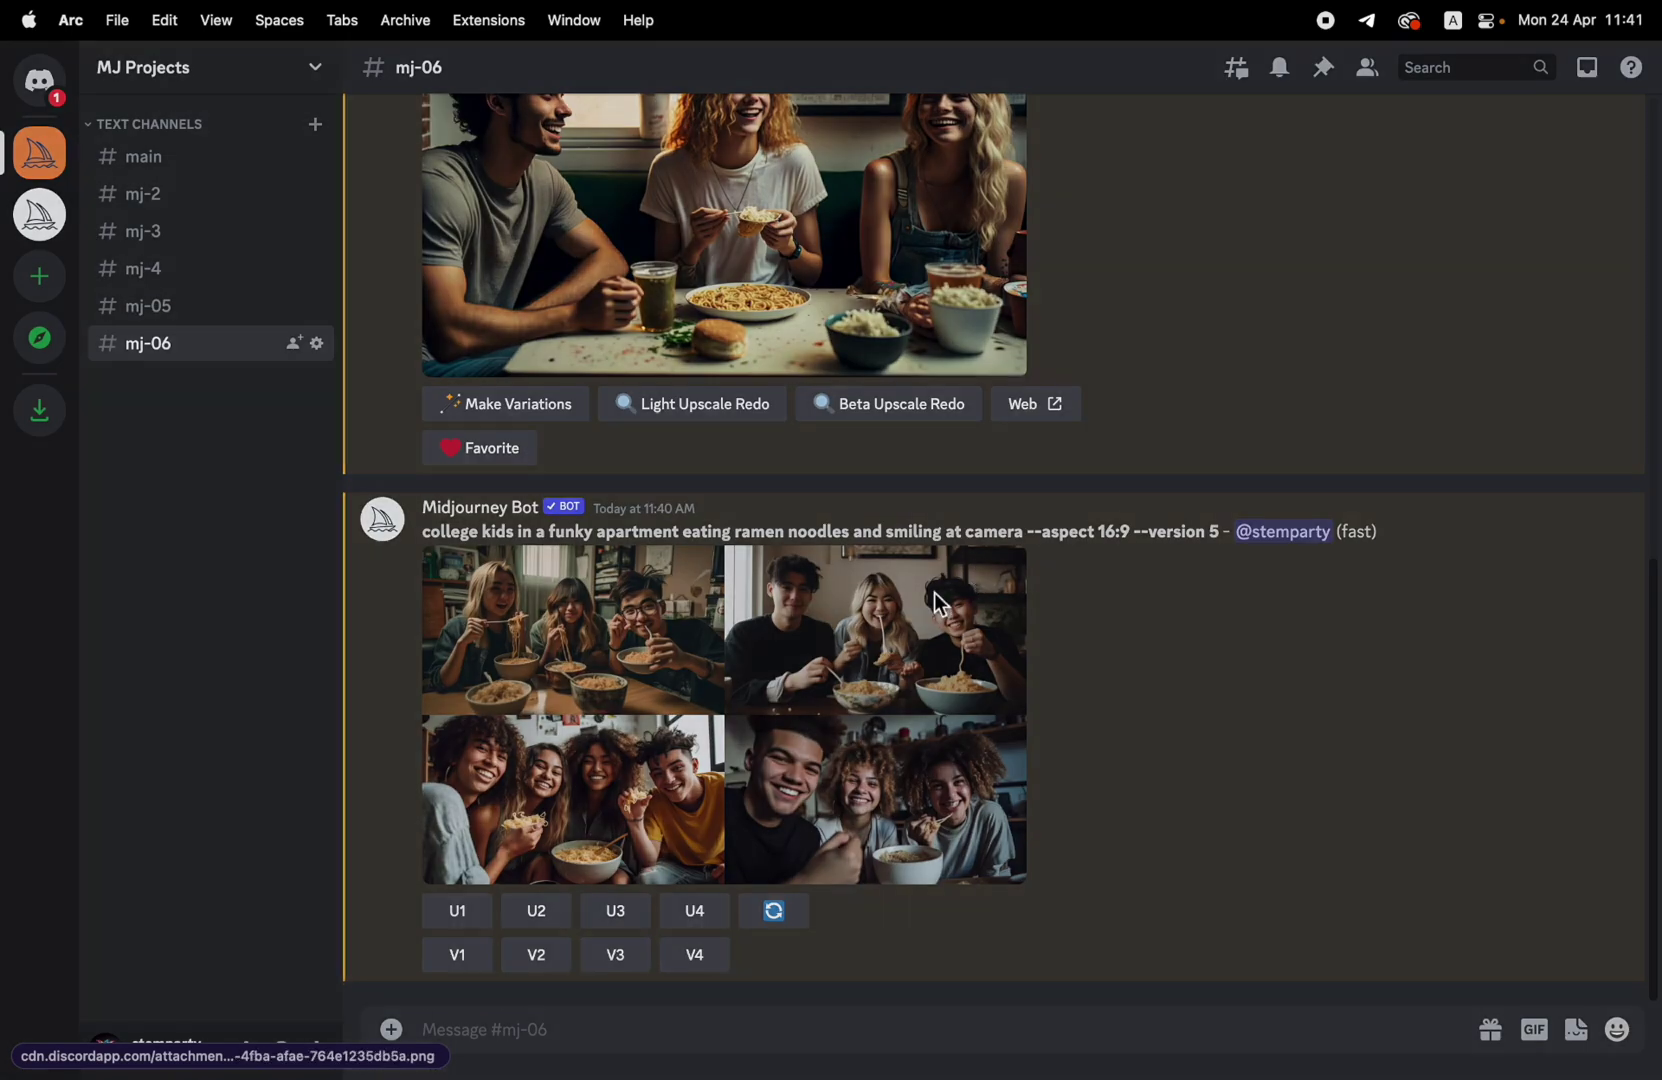
click(939, 603)
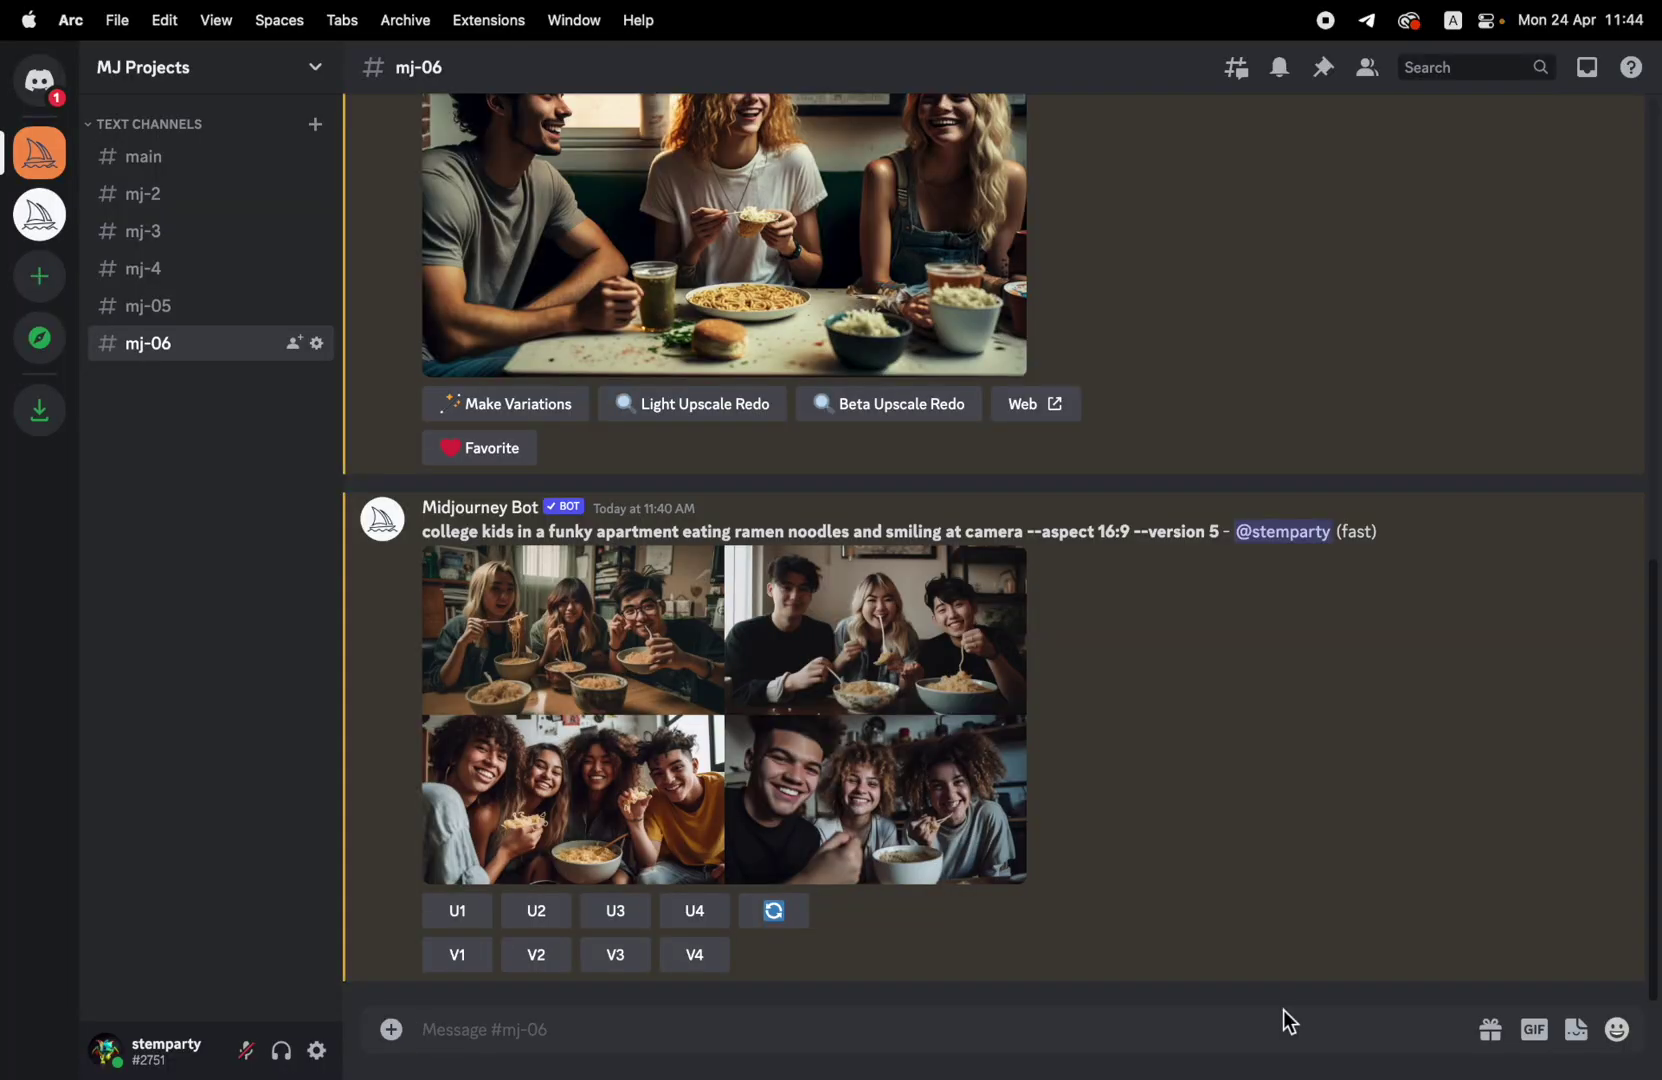
Start a new /imagine prompt containing the copied text of the version 5 prompt, including its aspect and version parameters
text(/imagine)
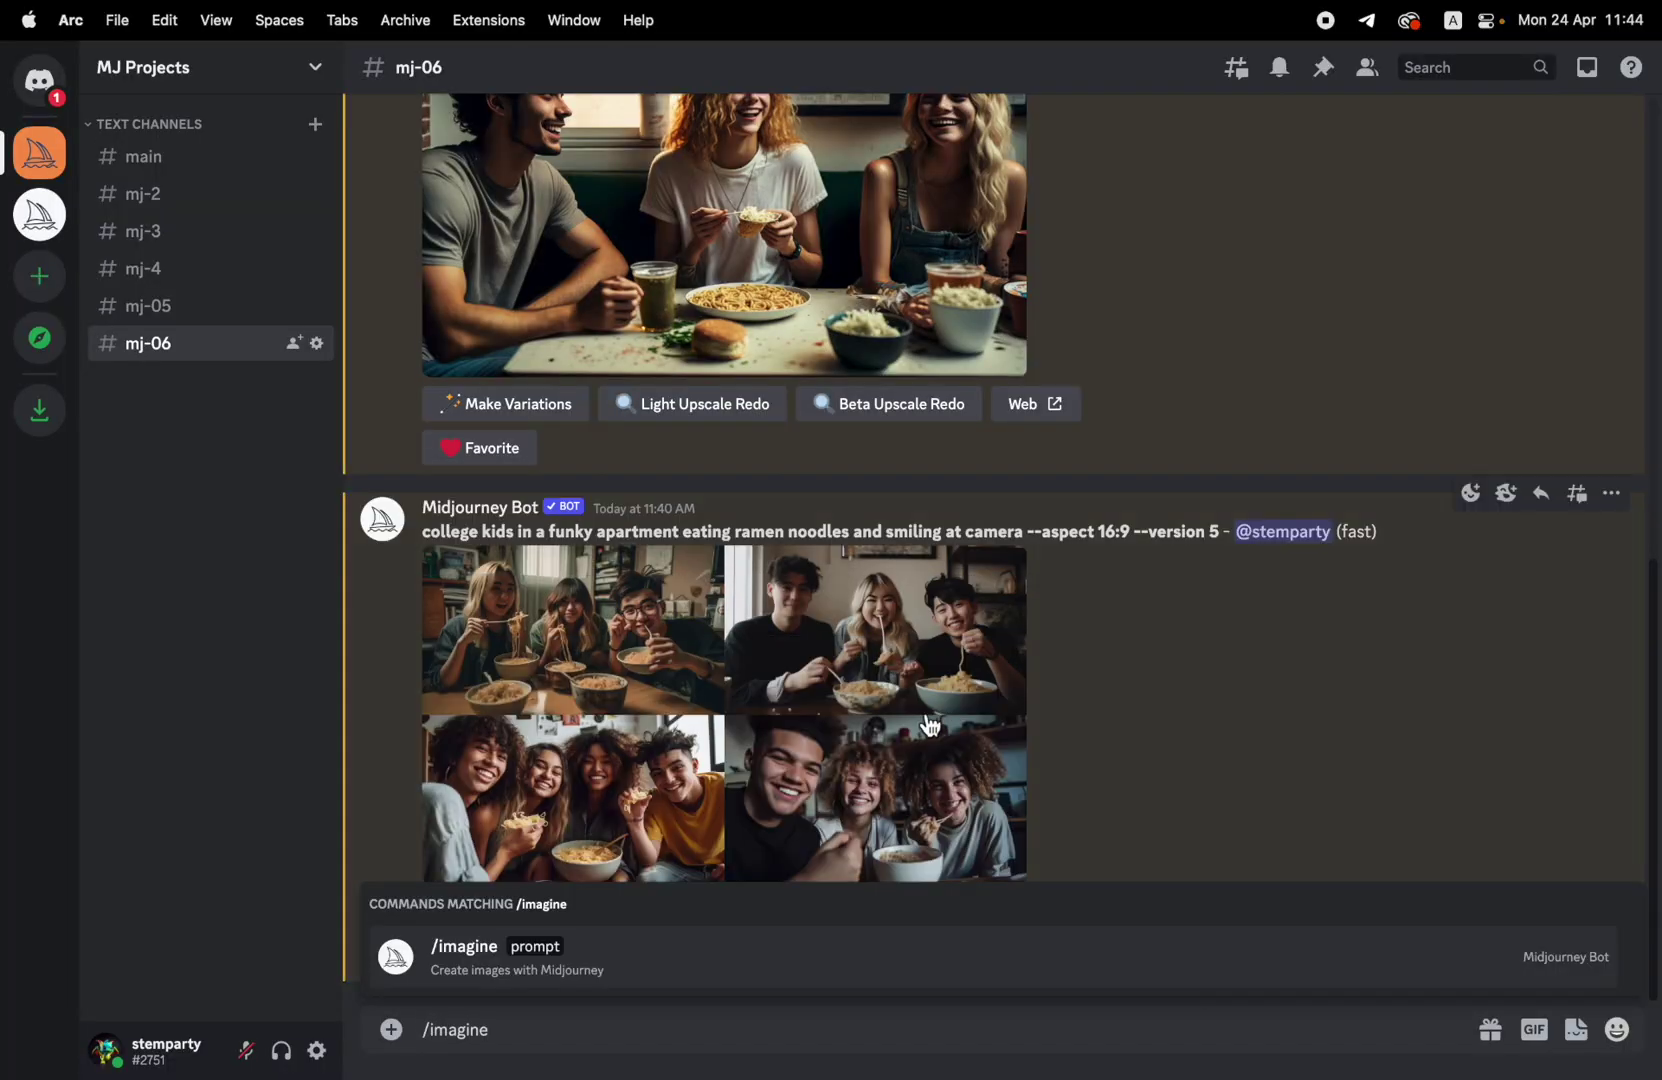
drag(1213, 532, 430, 537)
key(super+c)
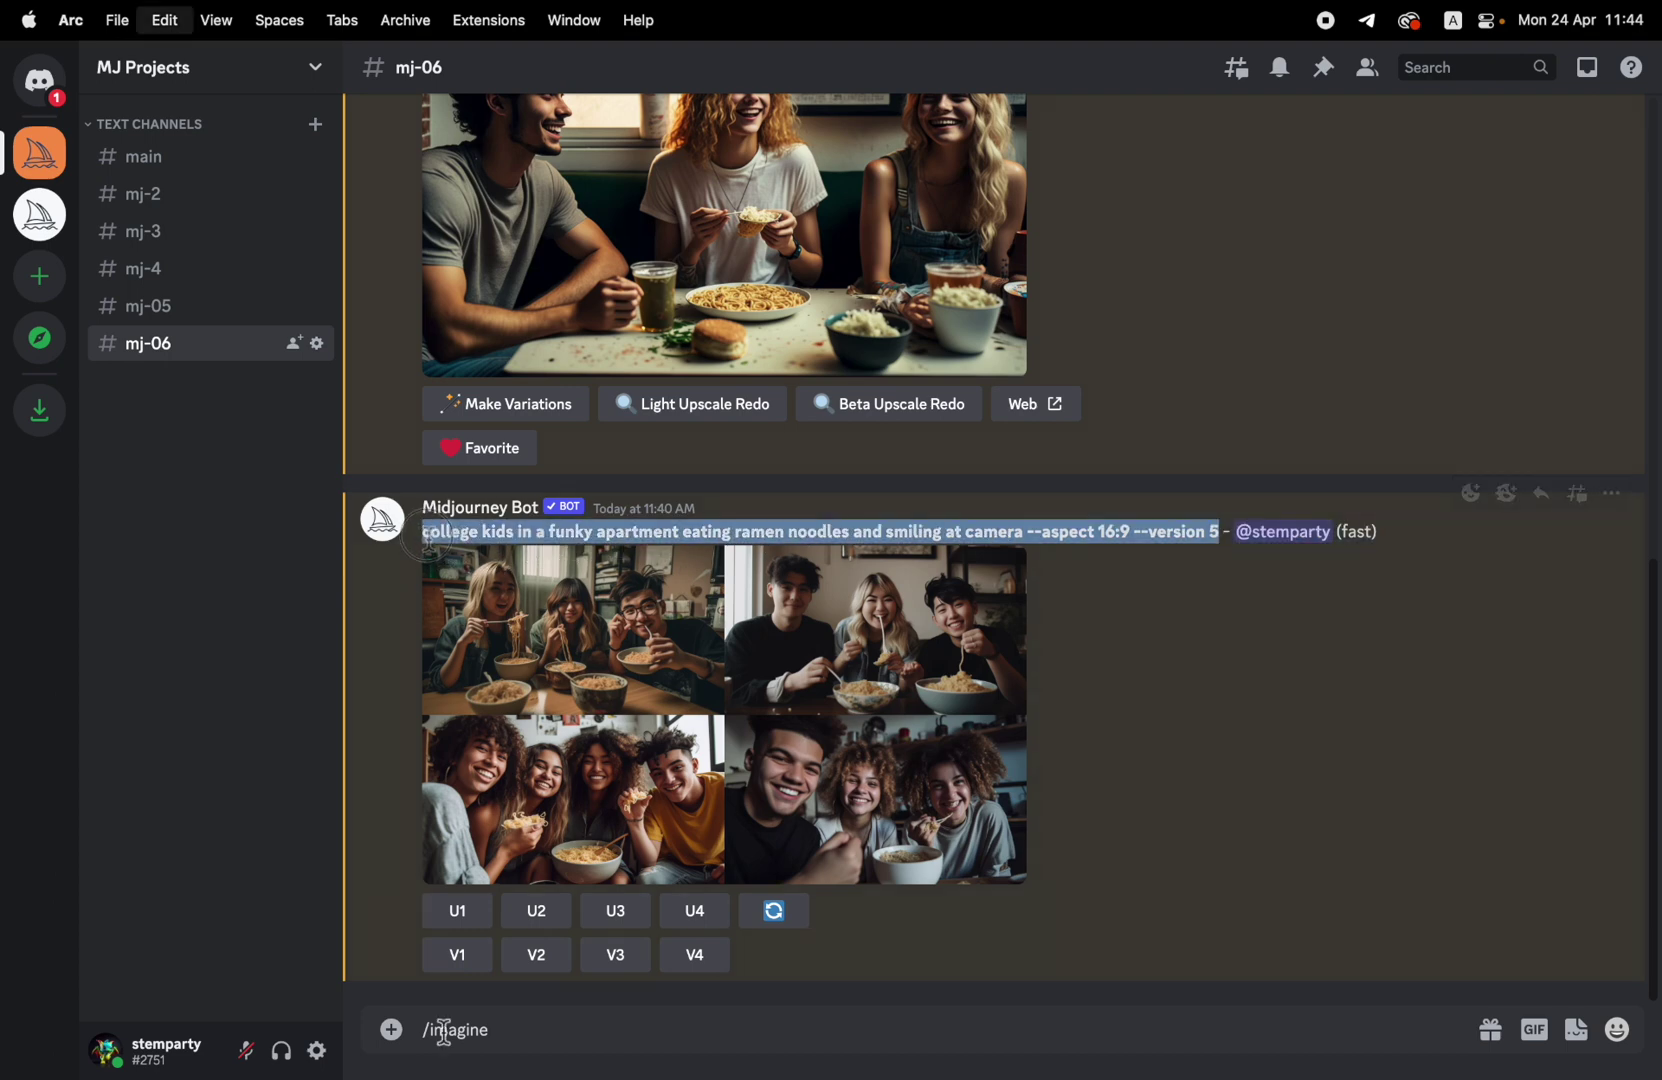
click(501, 1033)
click(532, 966)
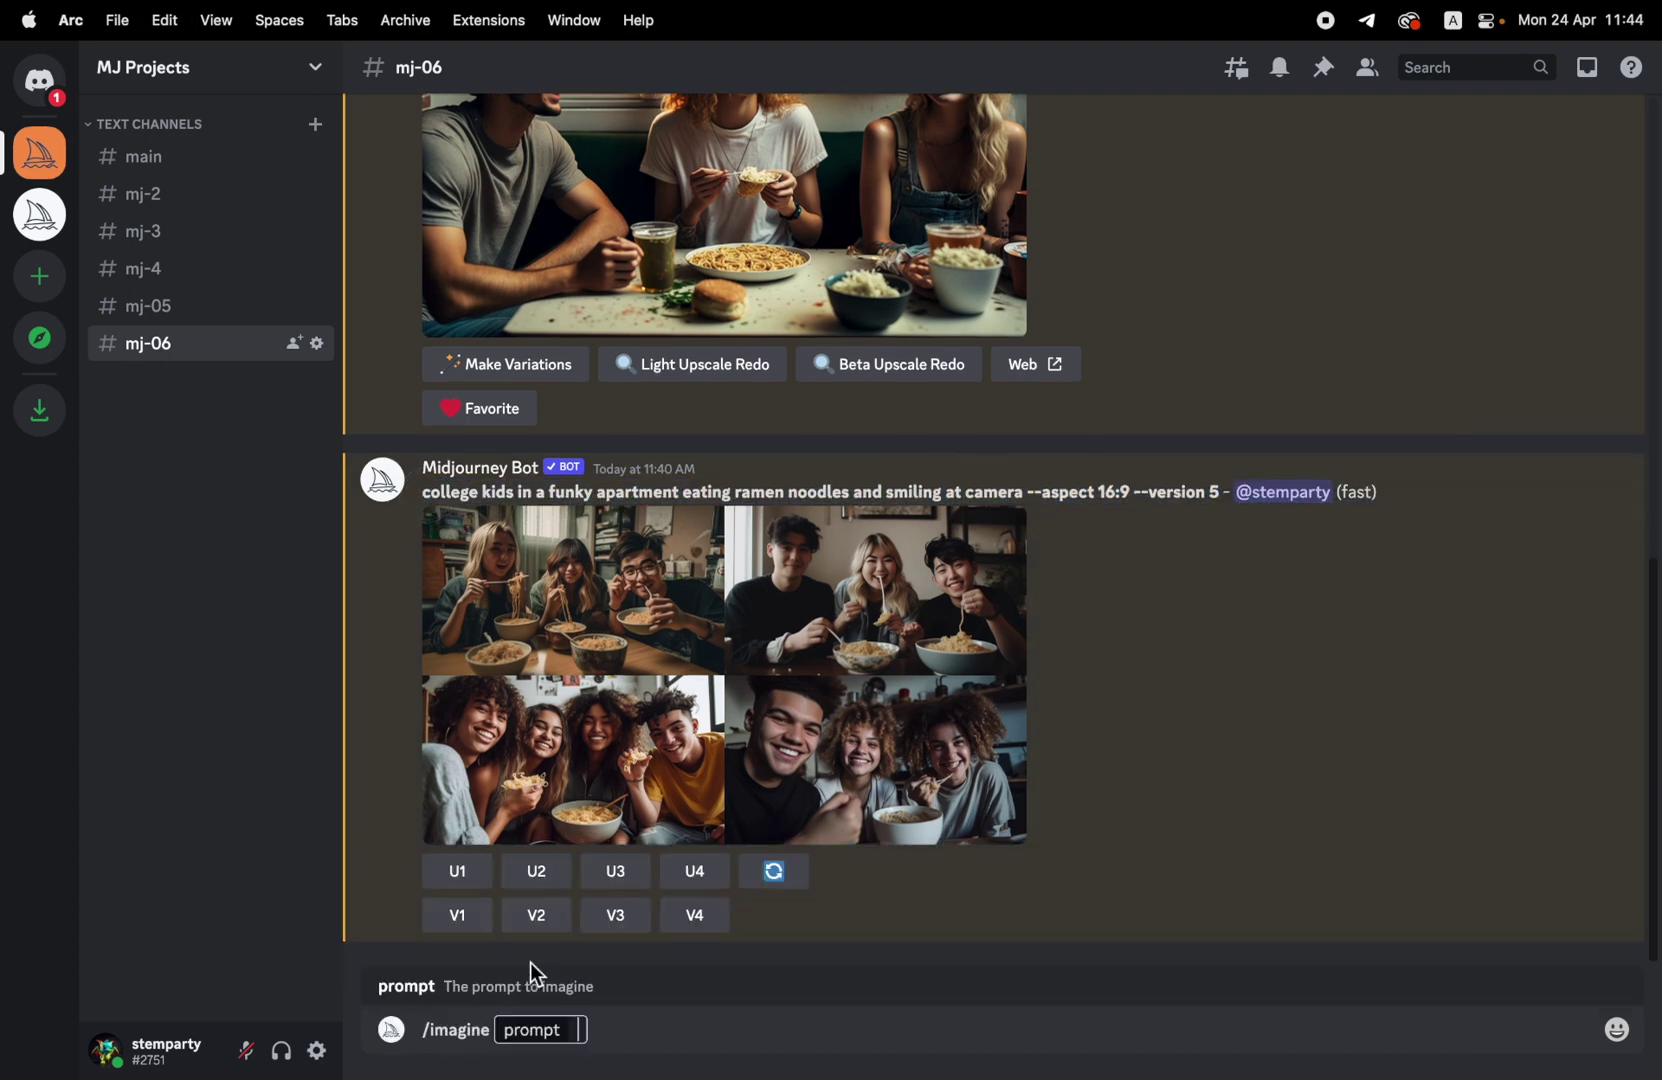
click(580, 1033)
key(super+v)
Insert "by Wes Anderson" before "--aspect 16:9", submit the prompt, and view the generated grid enlarged
click(1157, 1033)
text(by Wes And)
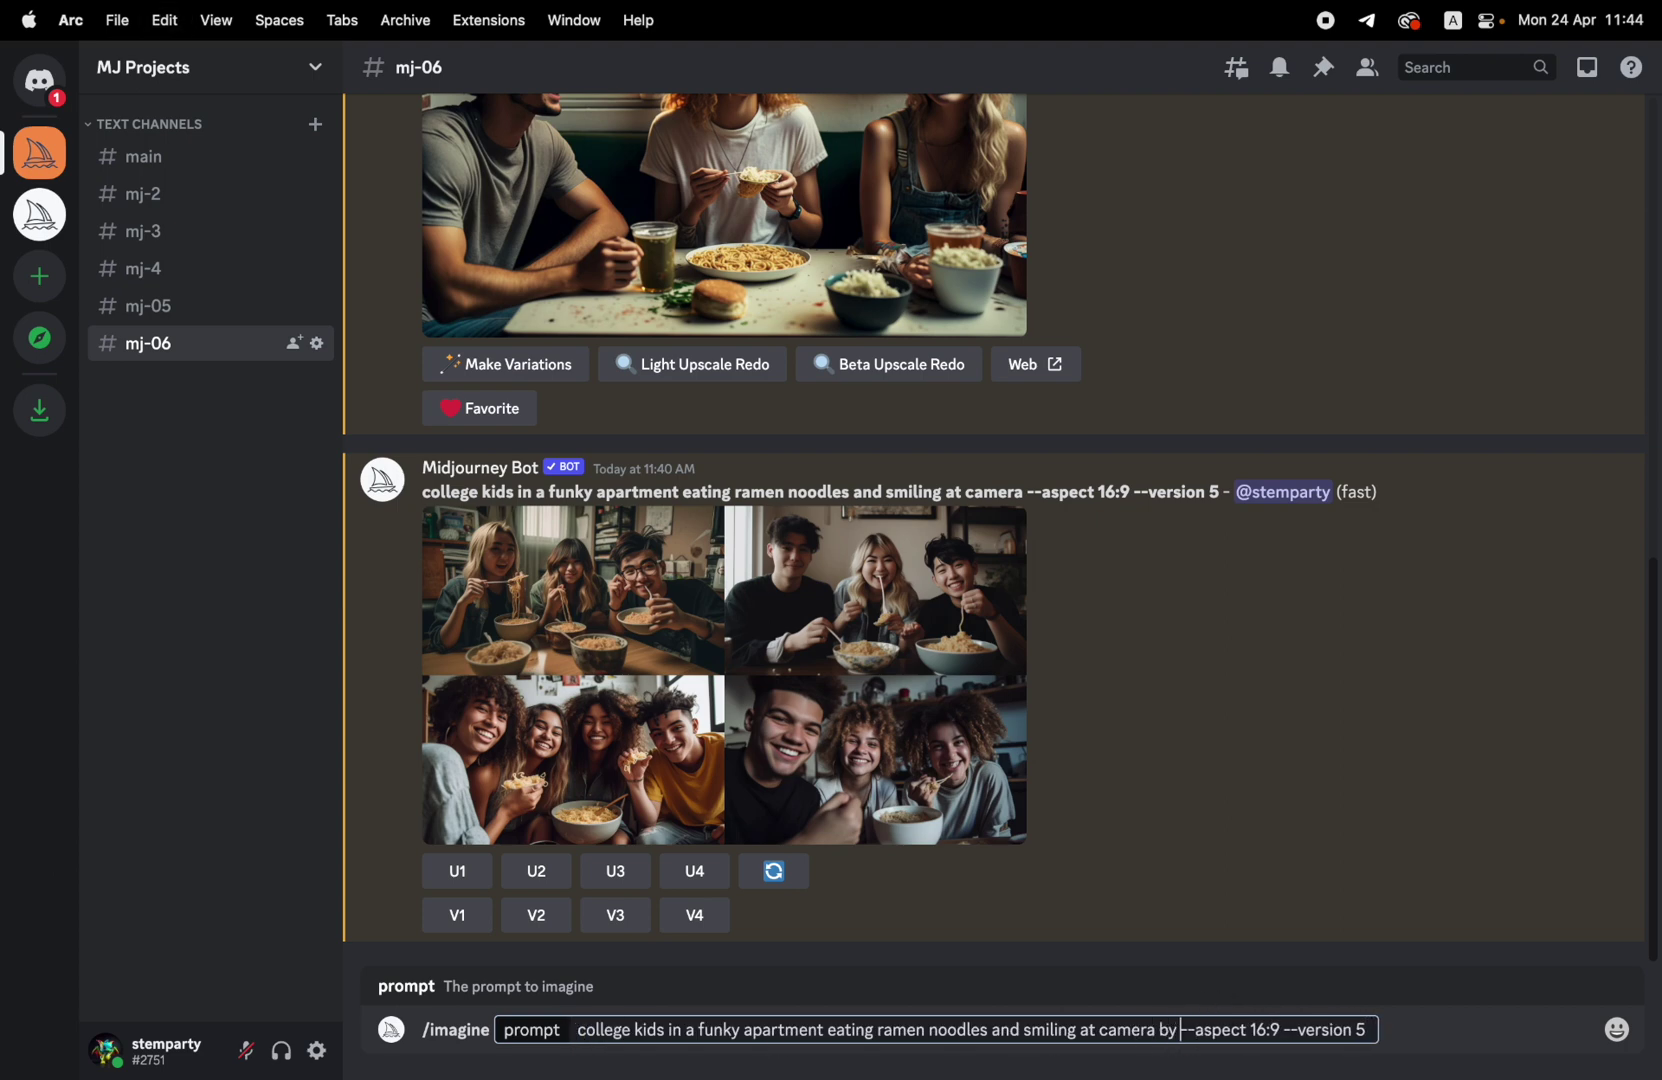
text(erson)
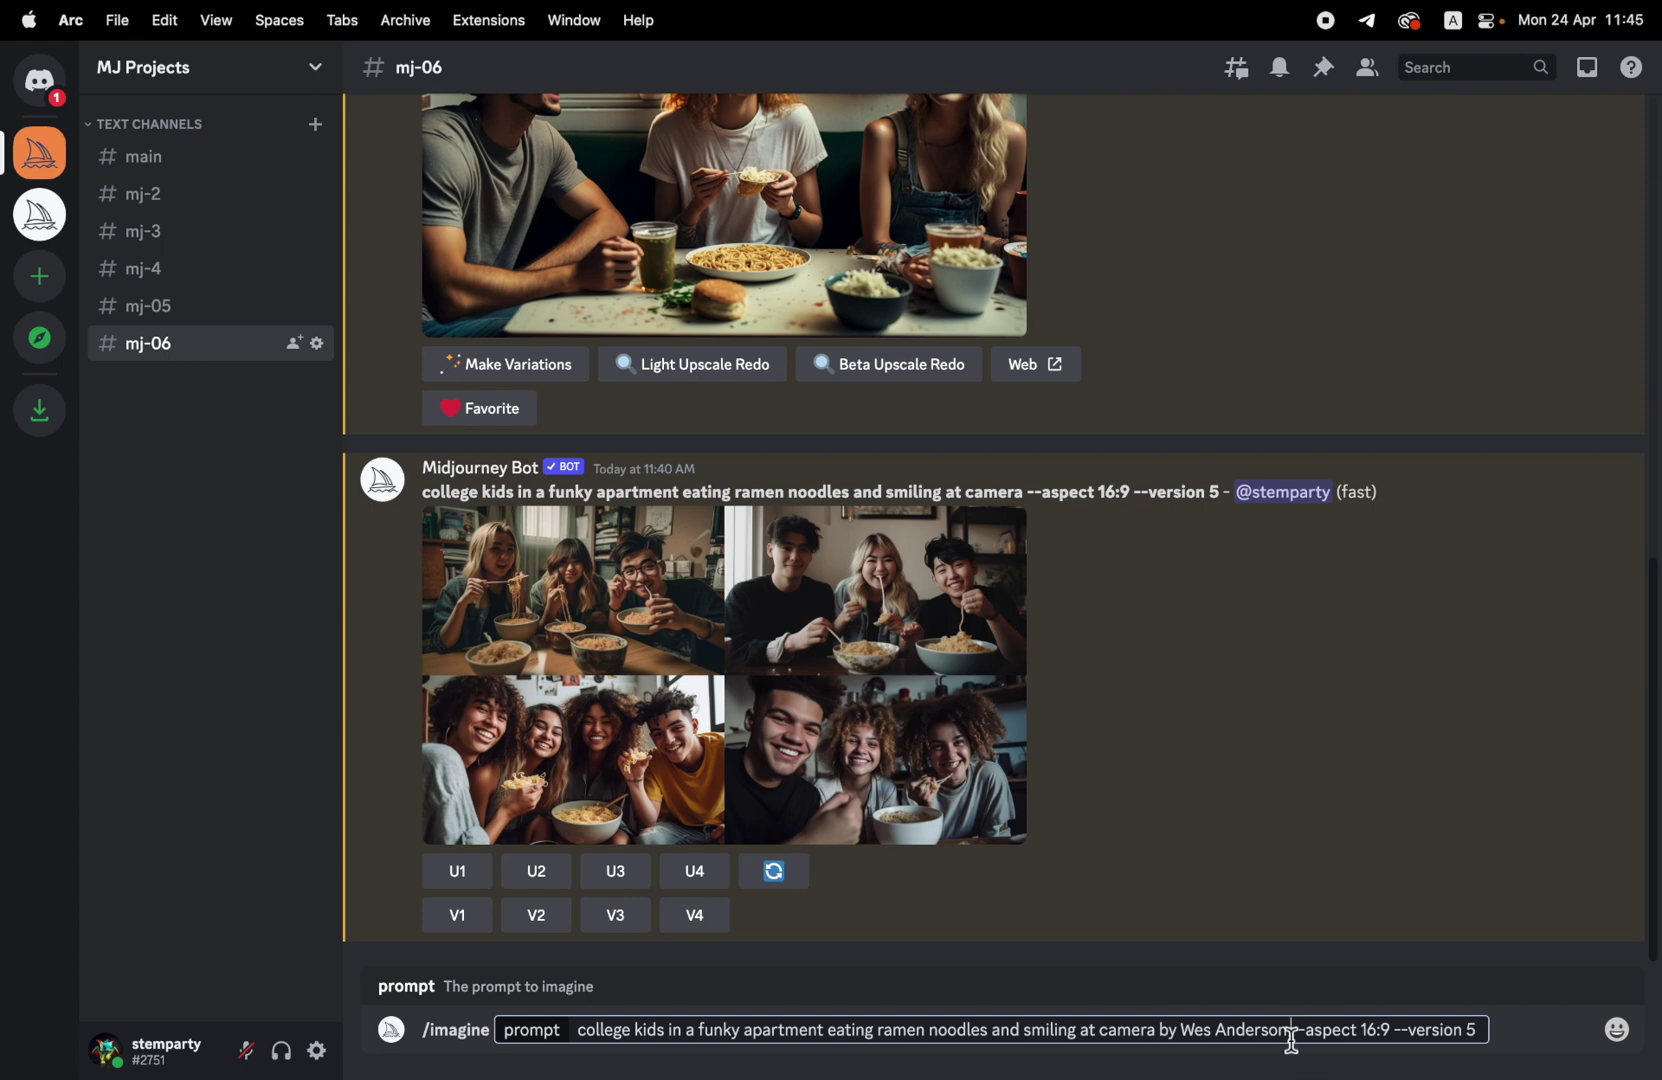
drag(1292, 1040, 1183, 1032)
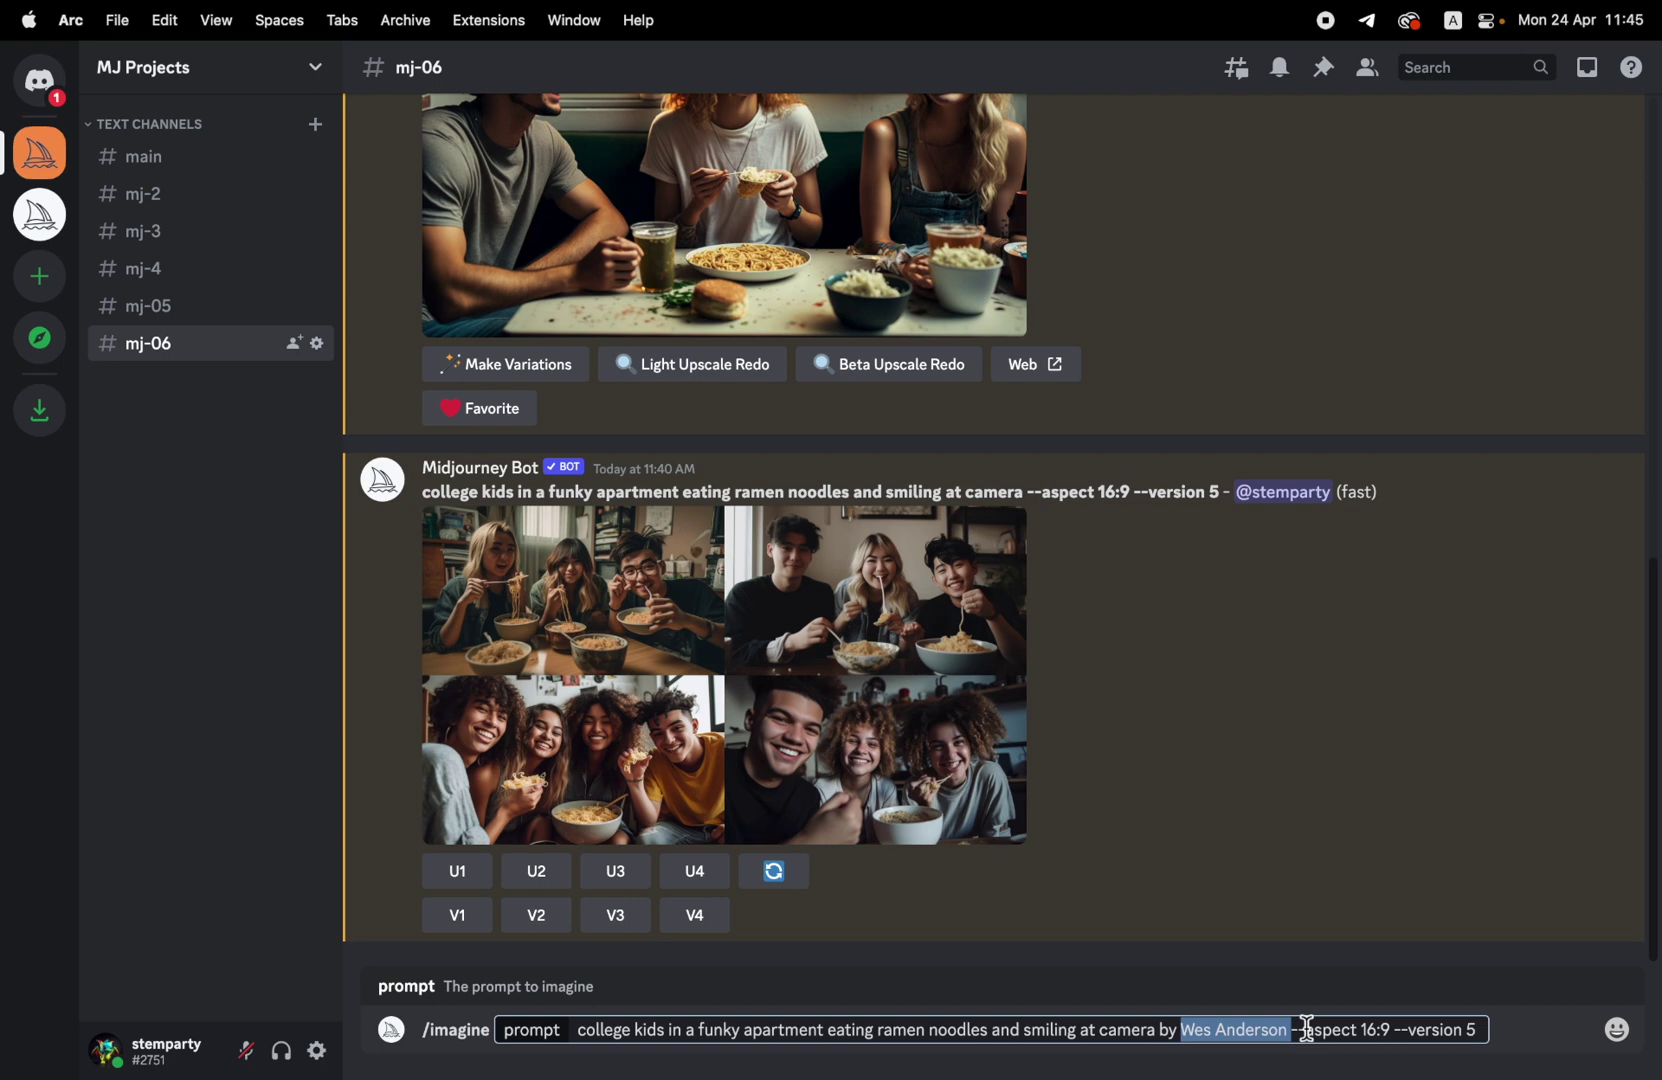
key(Return)
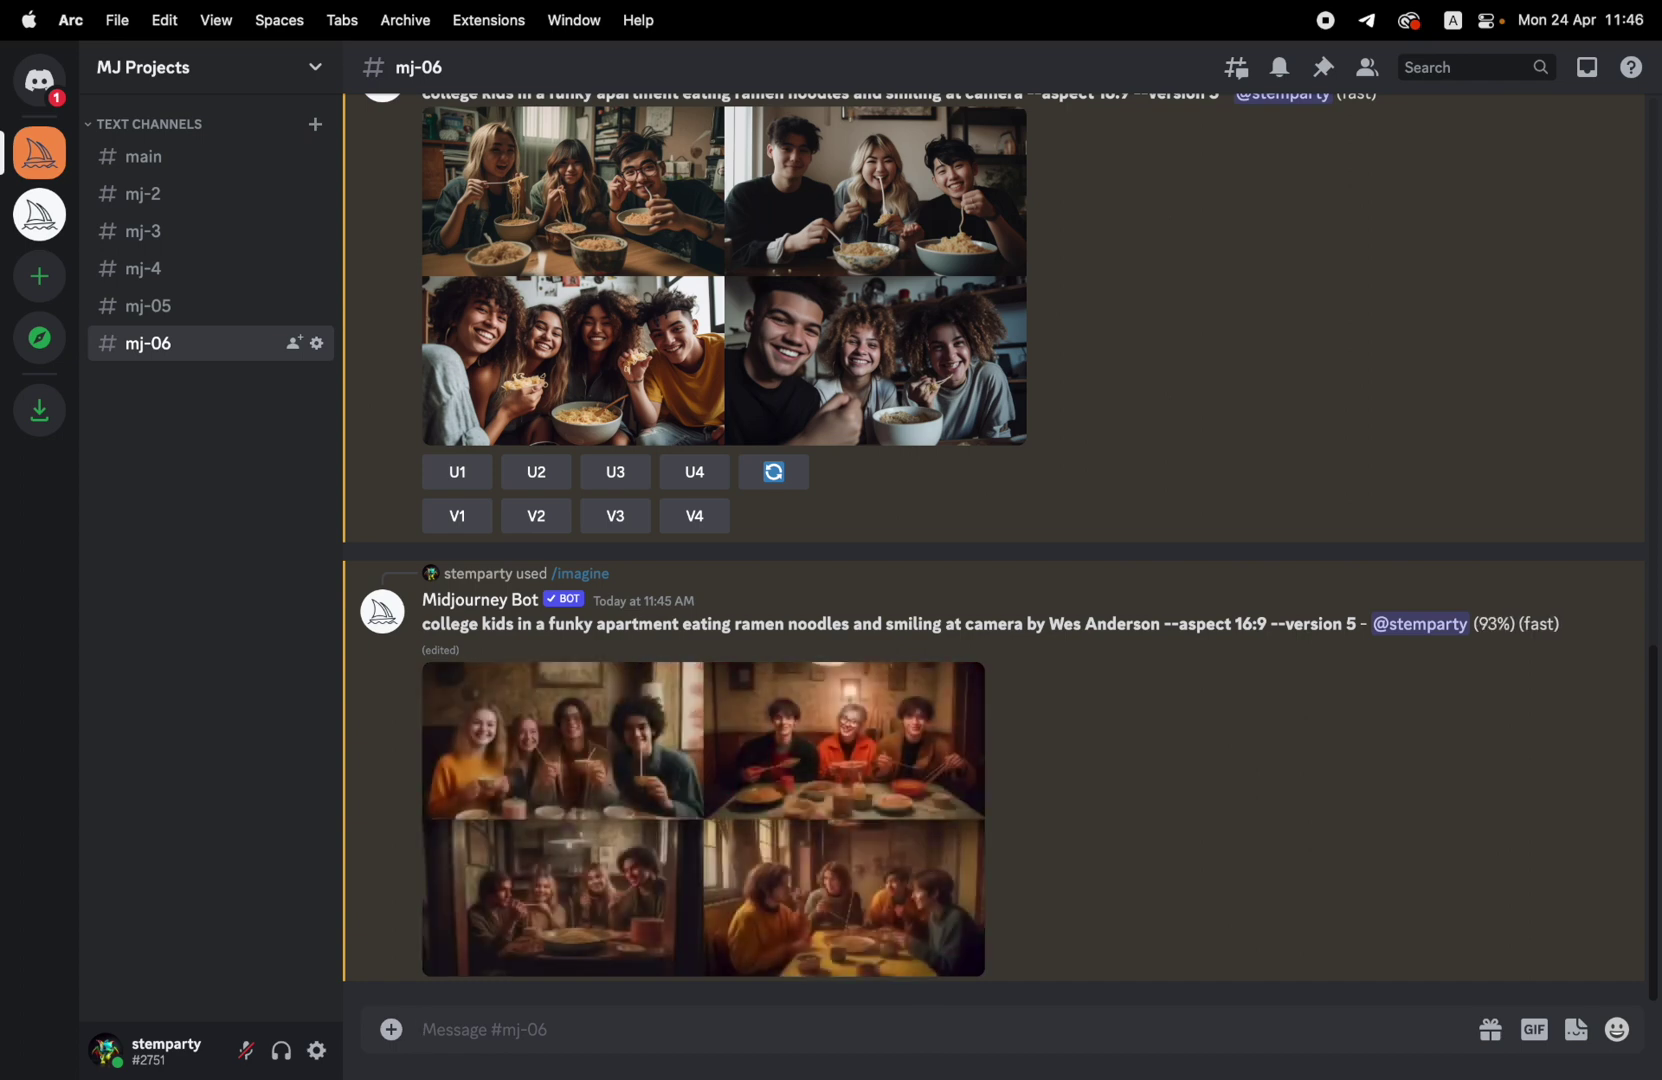
click(906, 615)
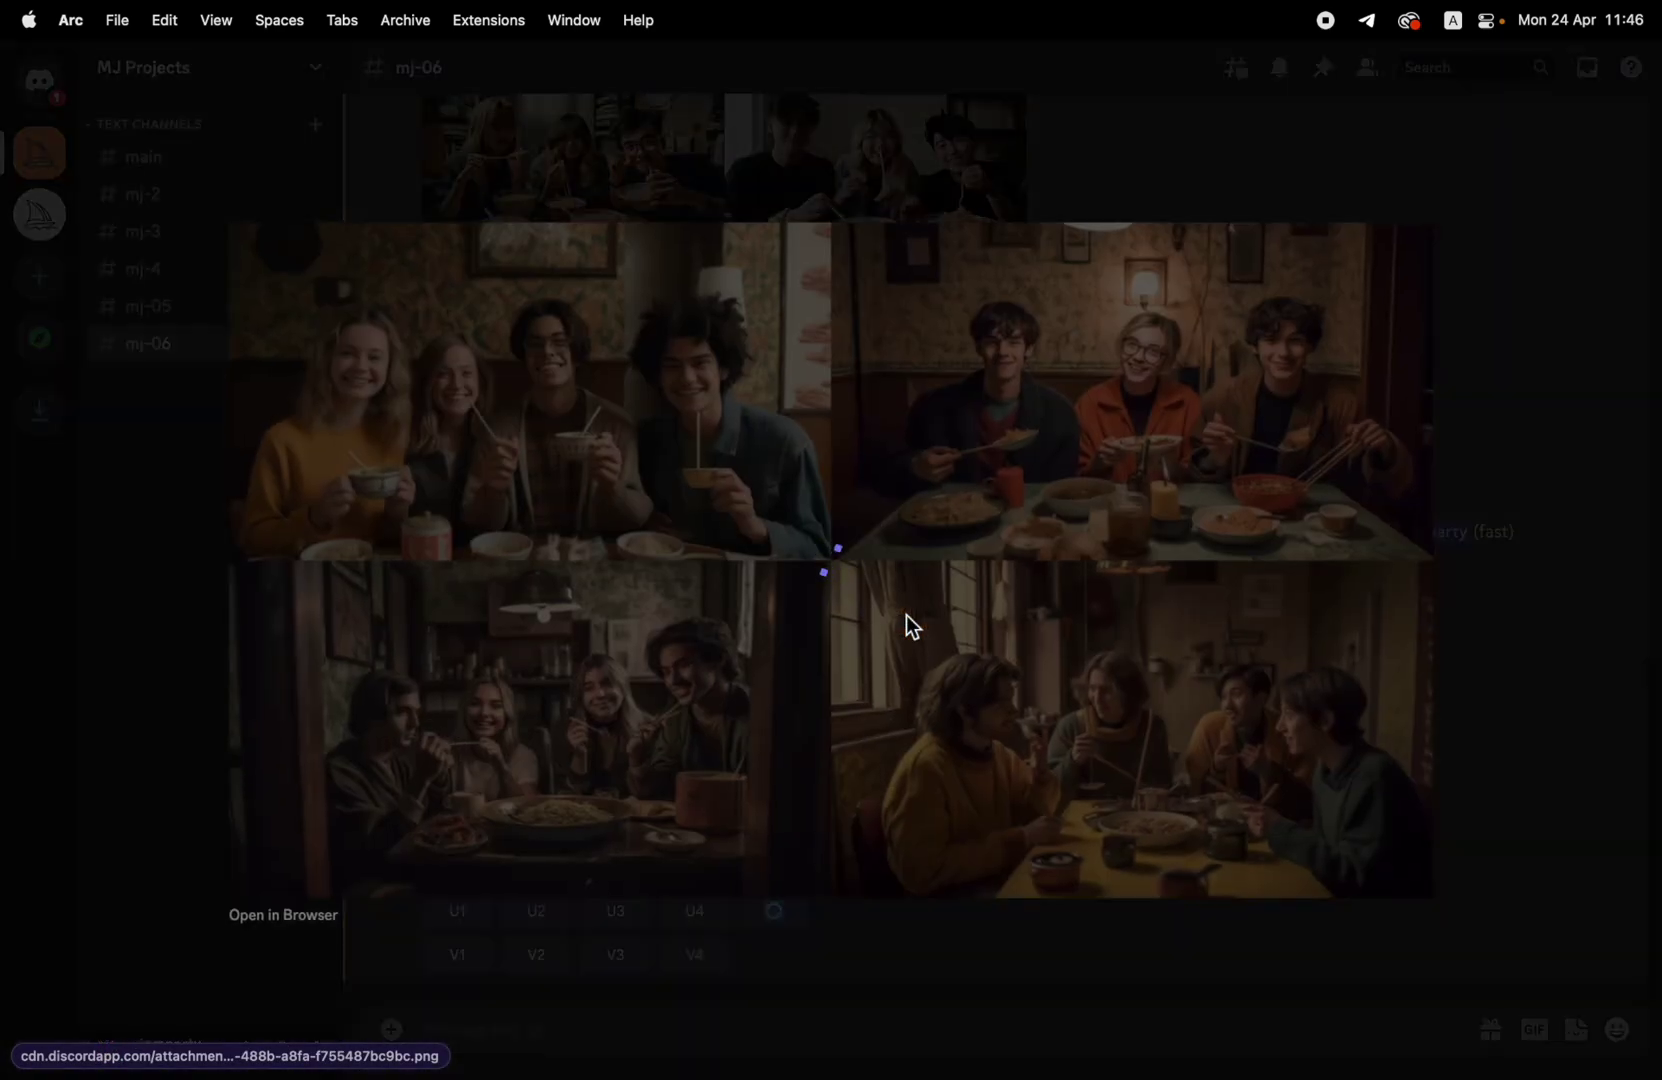
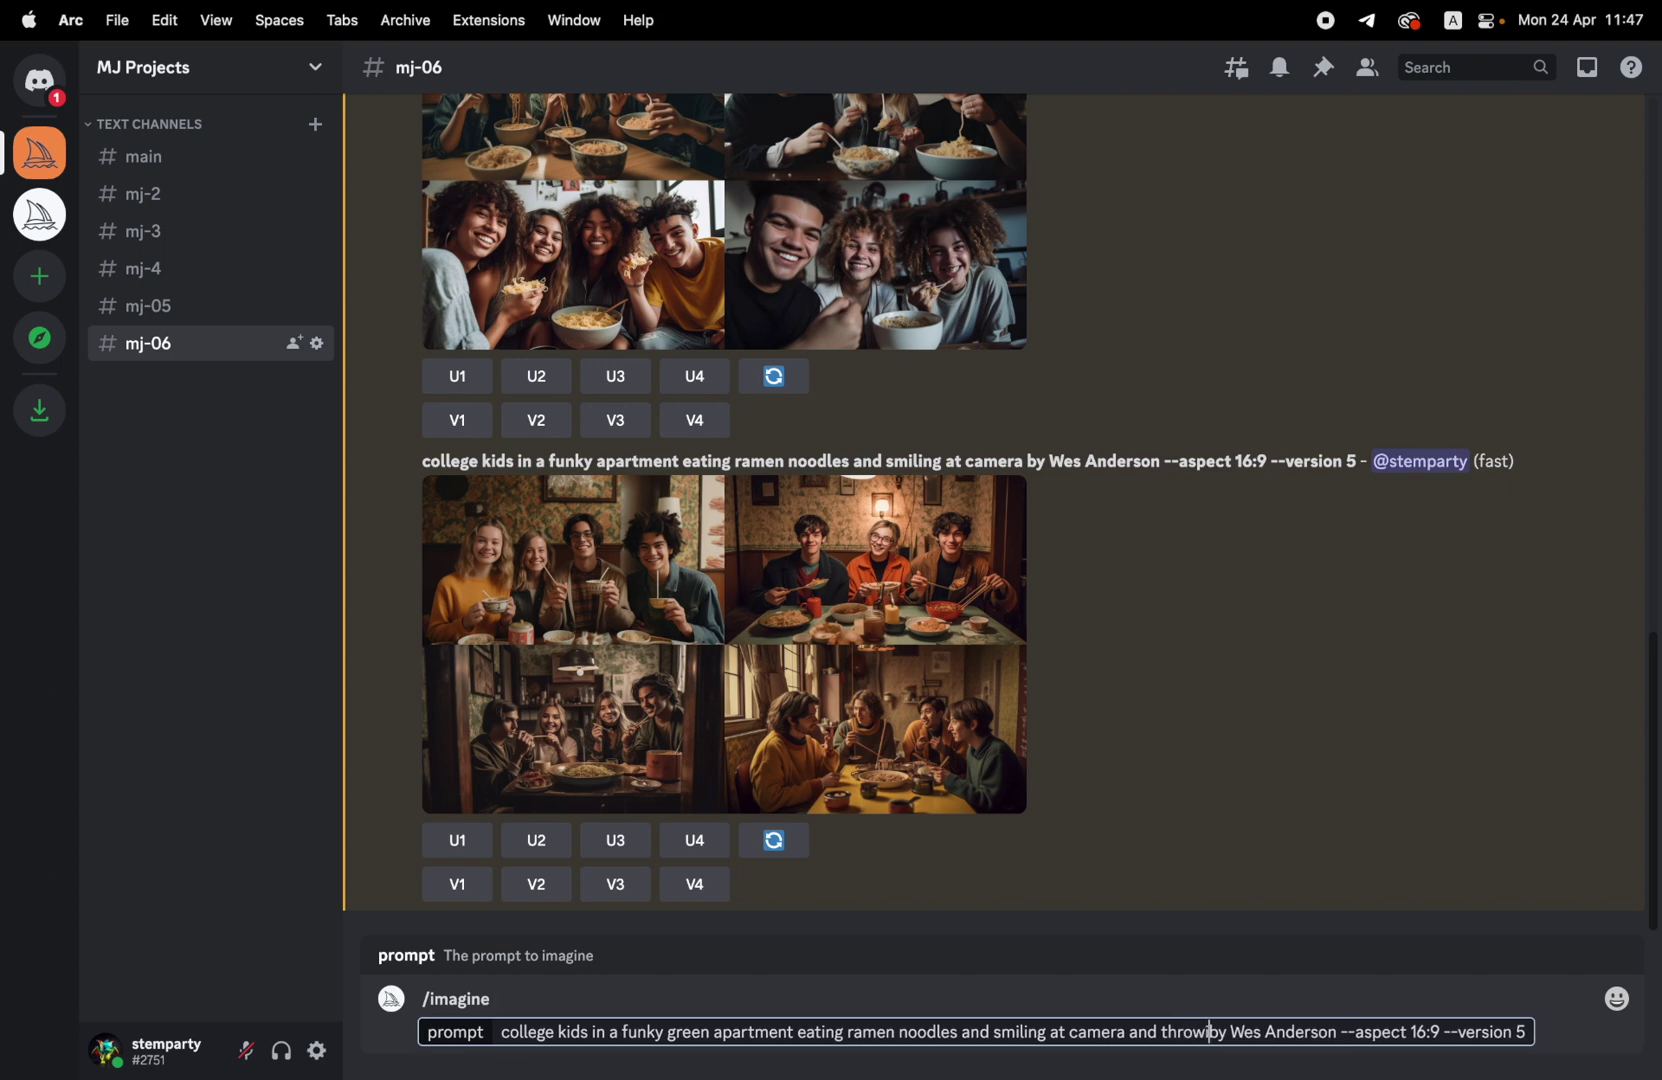
Finish the phrase "and throwing noodles" before "by Wes Anderson" in the green apartment prompt, submit it, and inspect the generated grid enlarged
text(l)
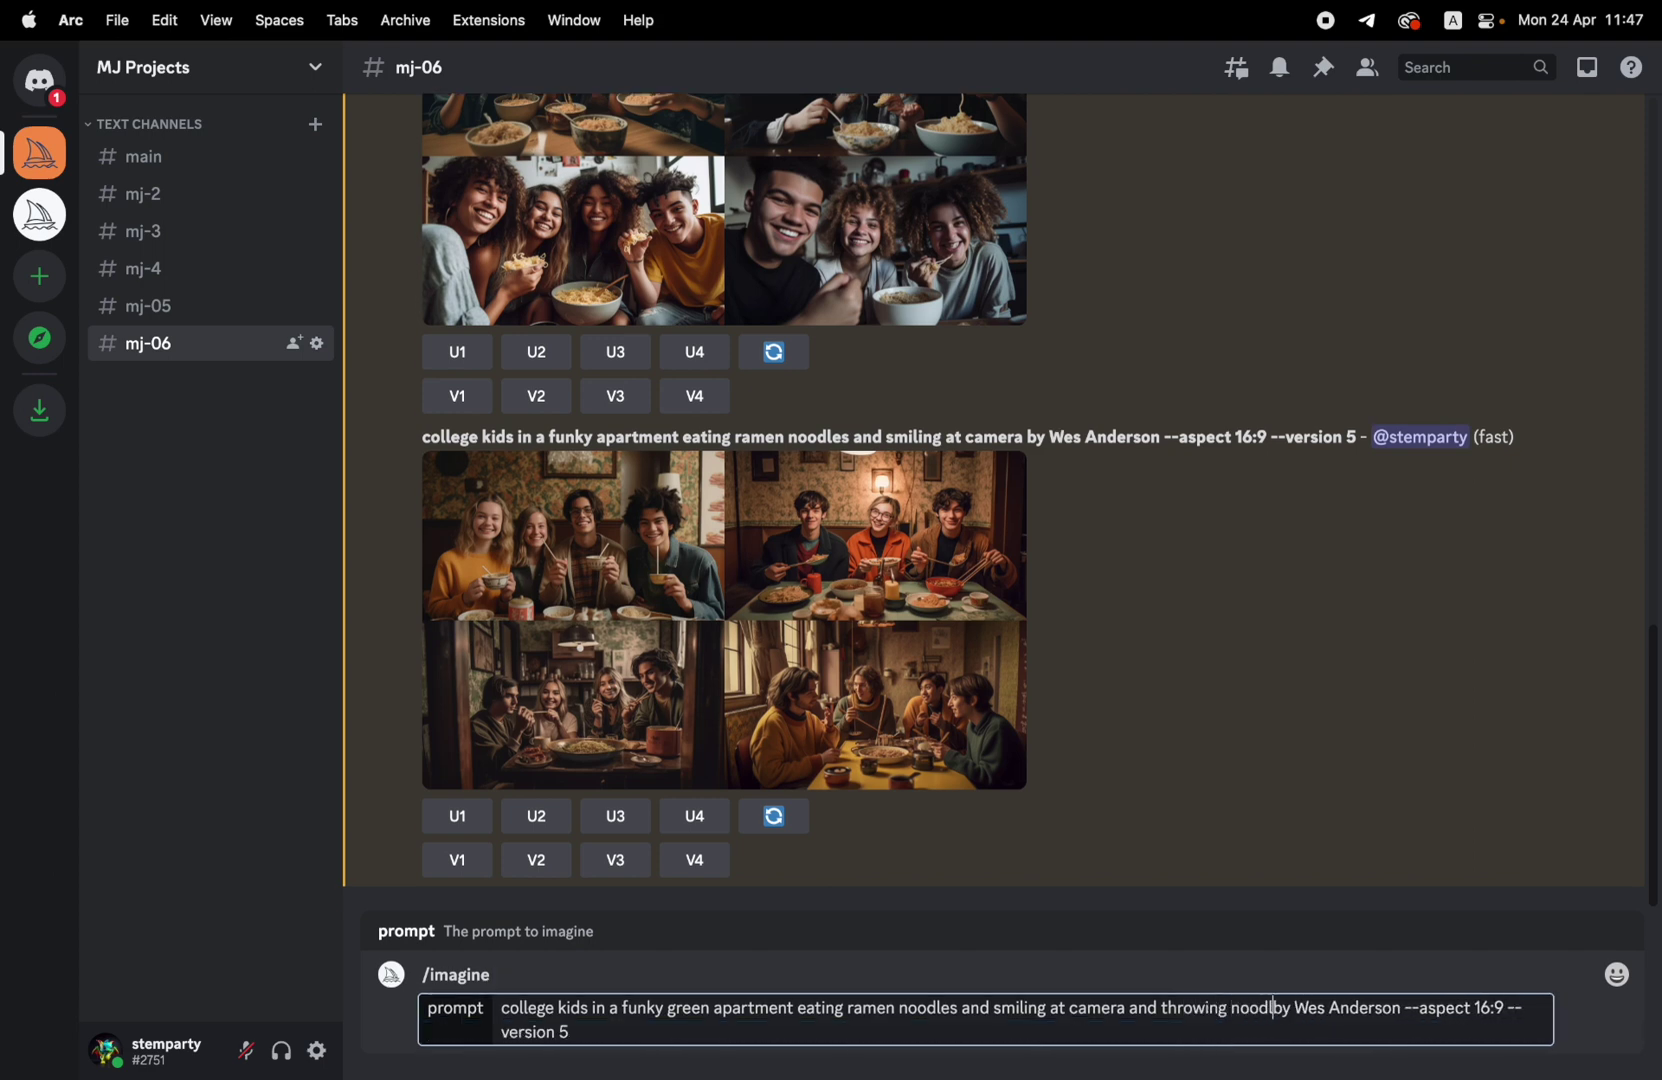
text(es)
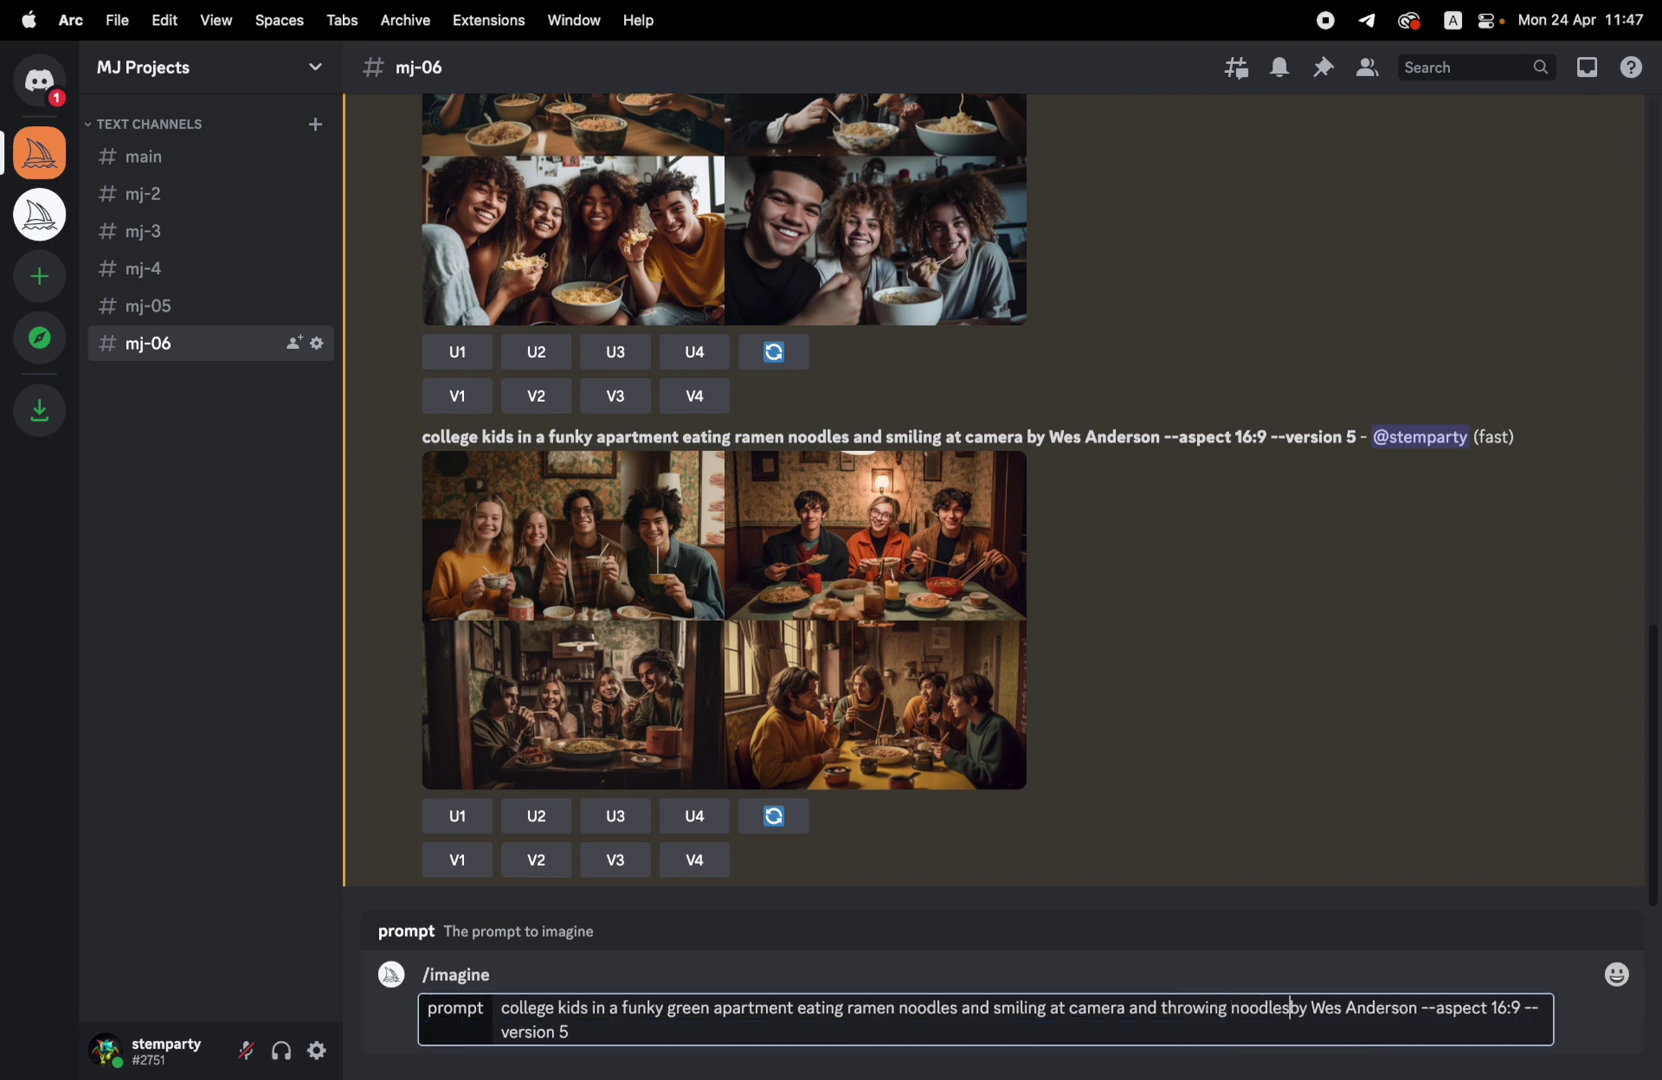
key(Return)
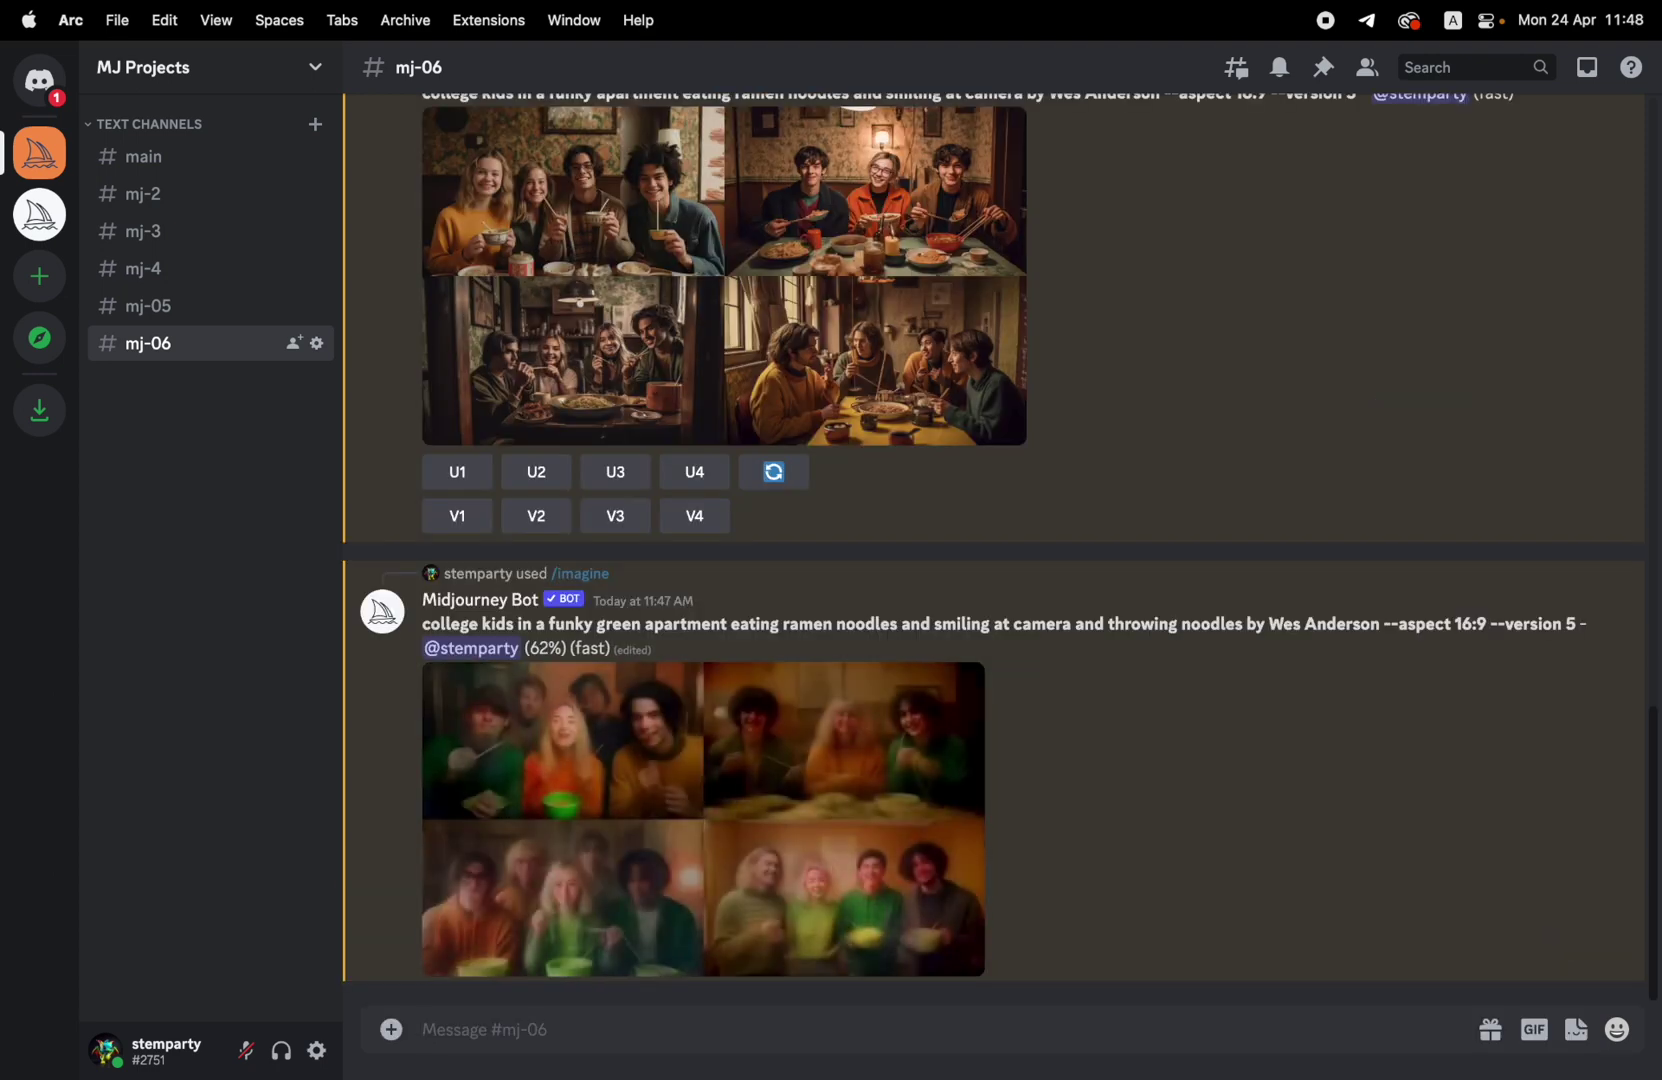
click(918, 660)
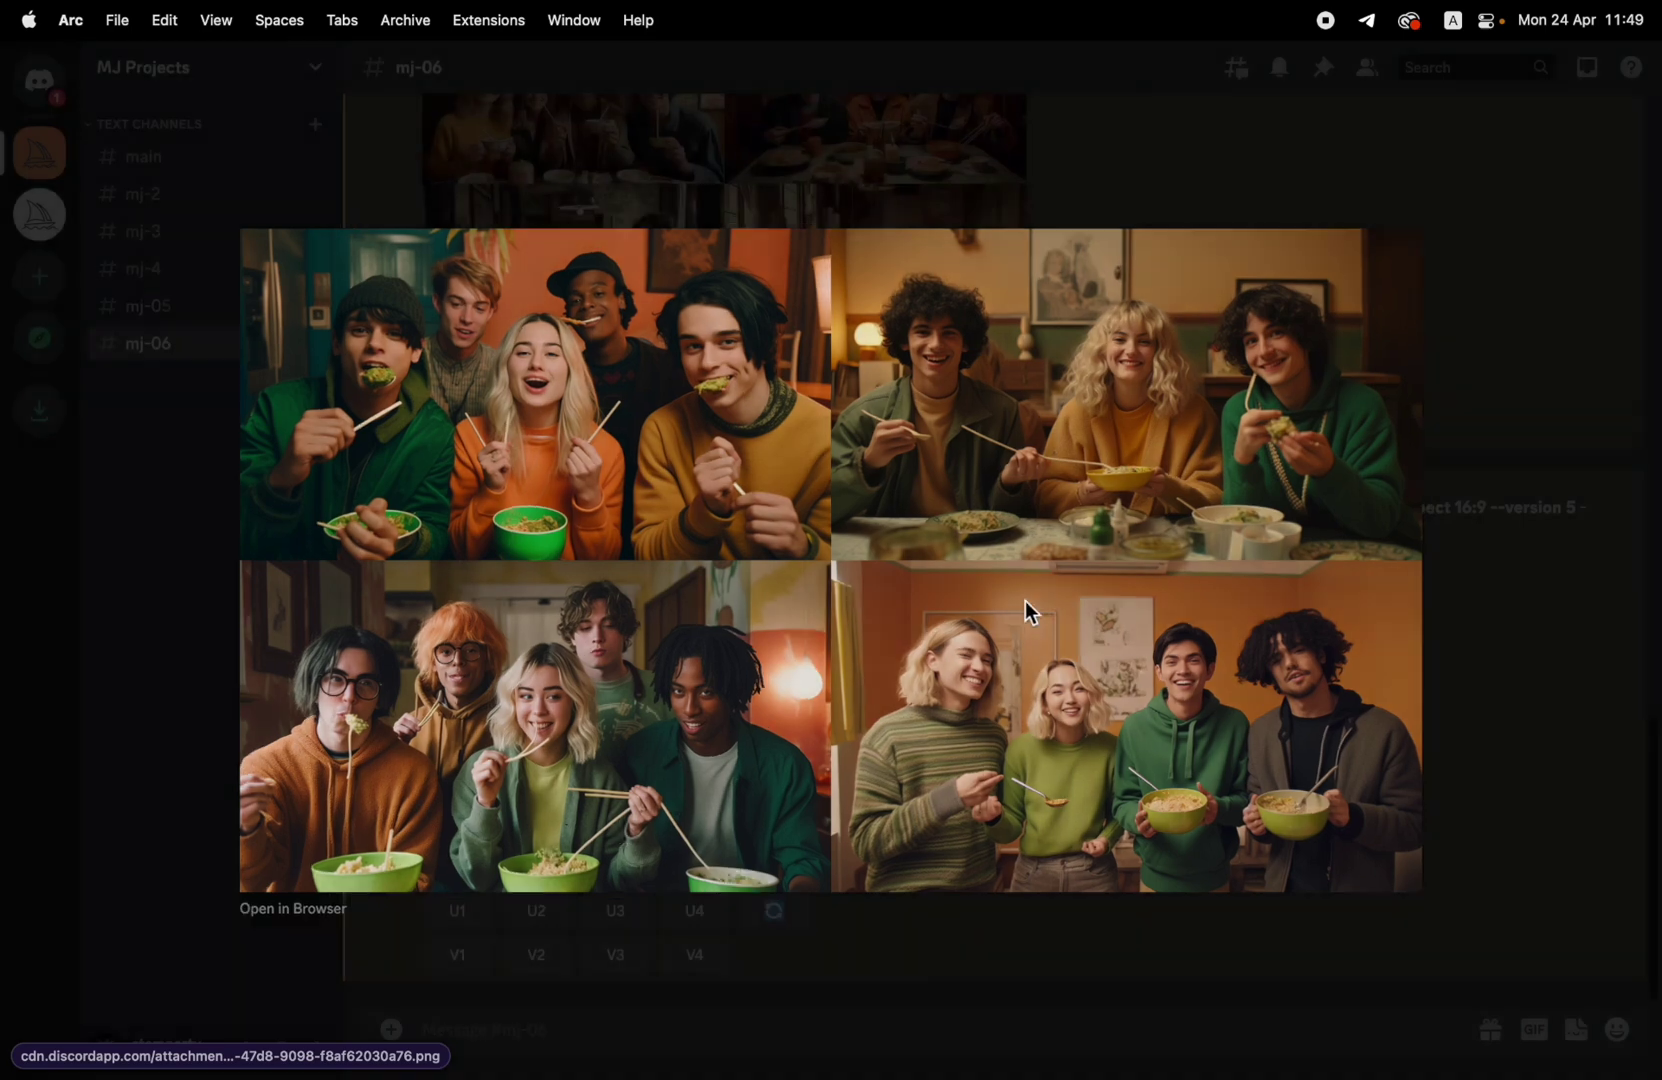
key(Escape)
Submit the green apartment prompt again with "wearing beanies" after "college kids" and "on a cold winter day" before "by Wes Anderson"
text(college kids in a funky green apartment eating ramen noodles and smiling at camera and throwing noodles by Wes Anderson --aspect 16:9 --version 5)
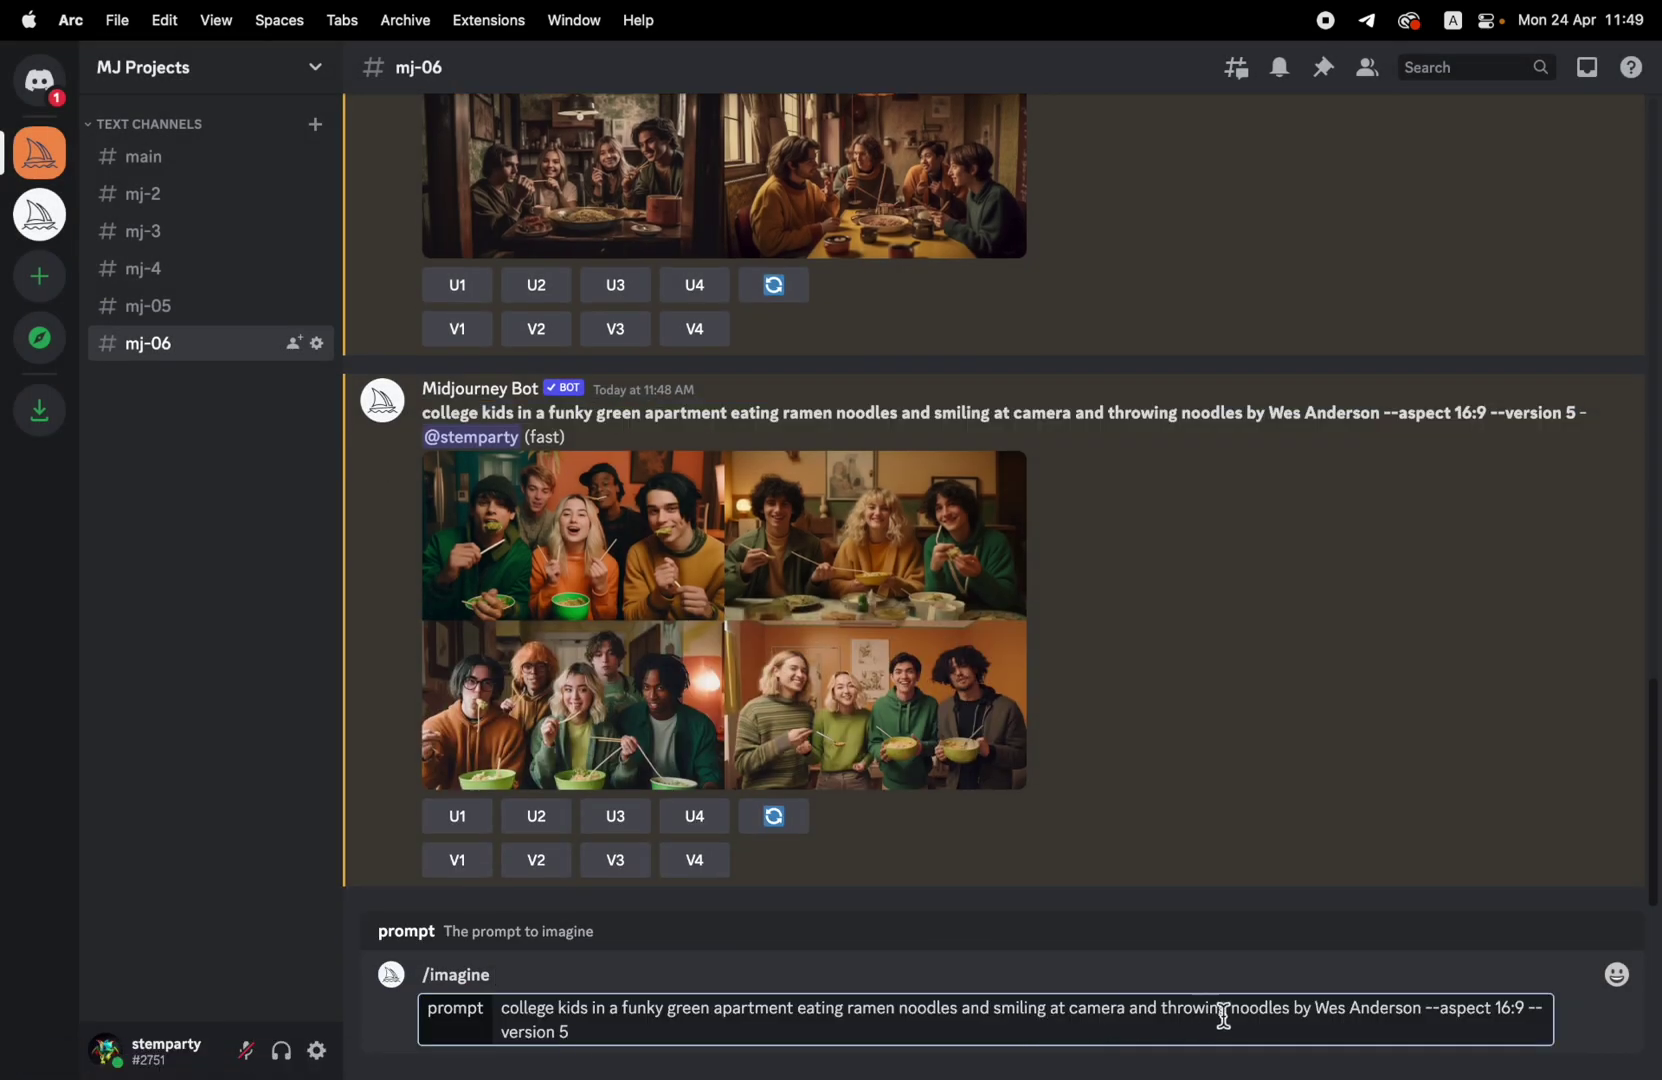
click(1294, 1007)
text(on a cold win)
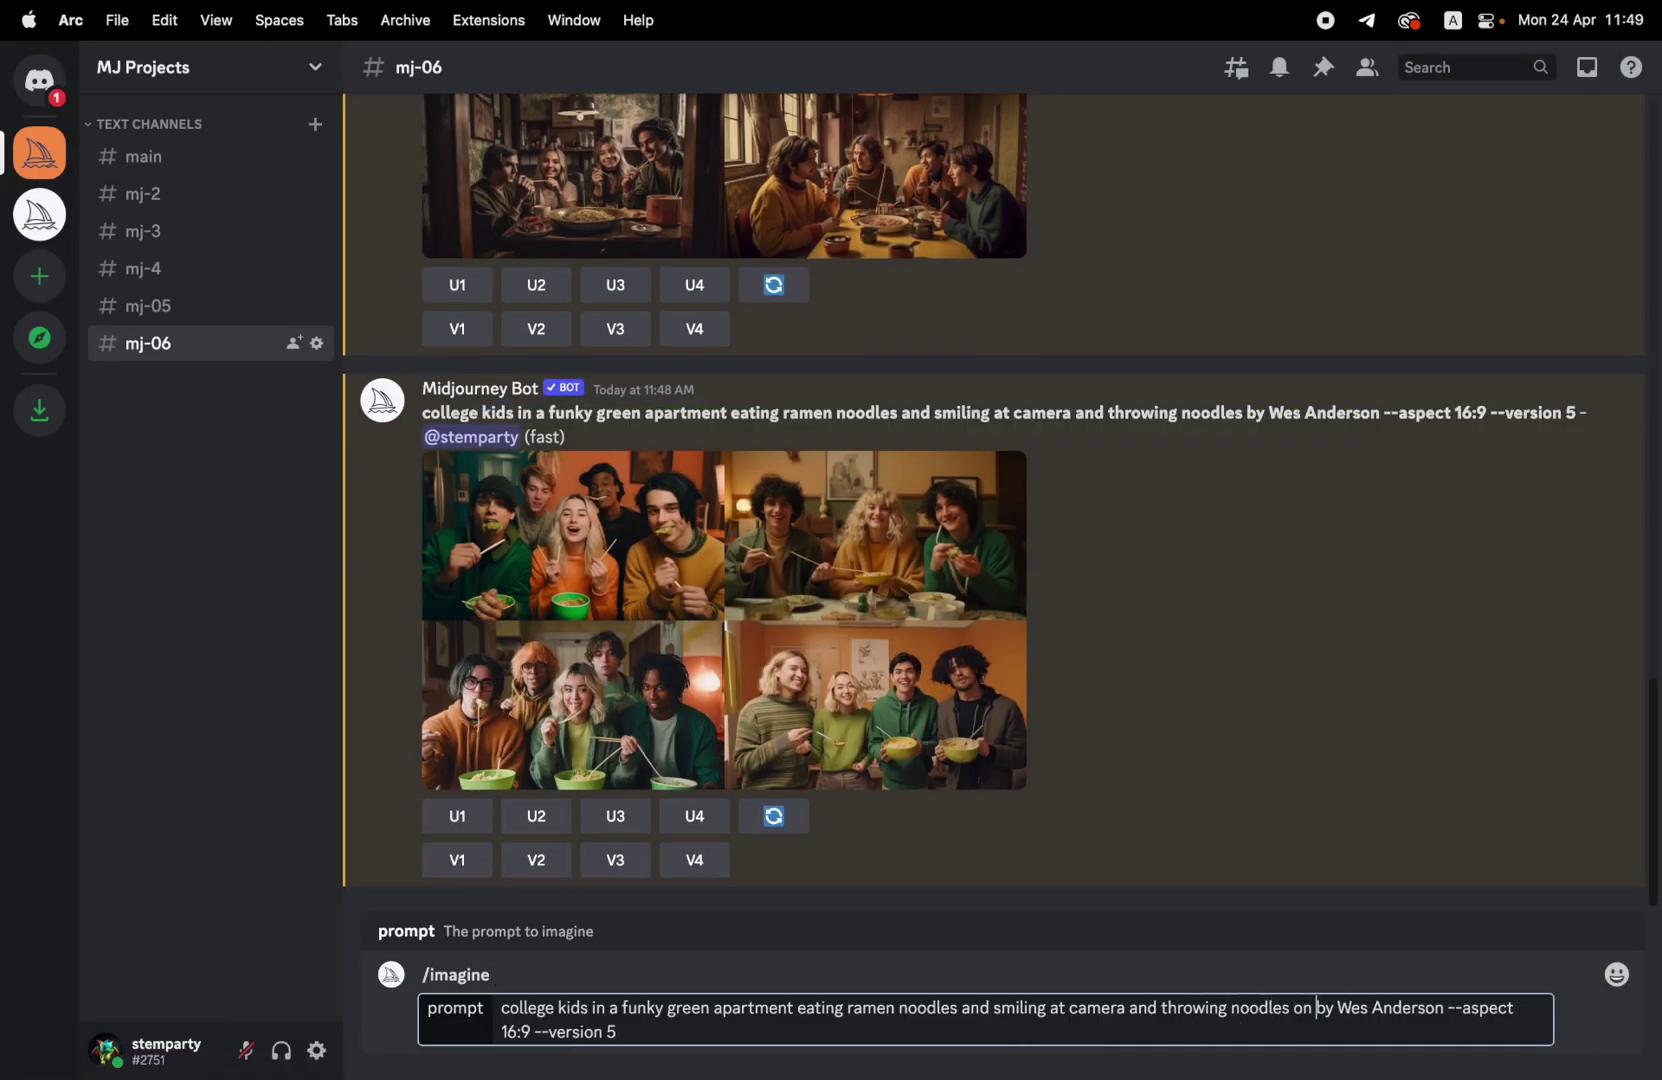
text(ter day)
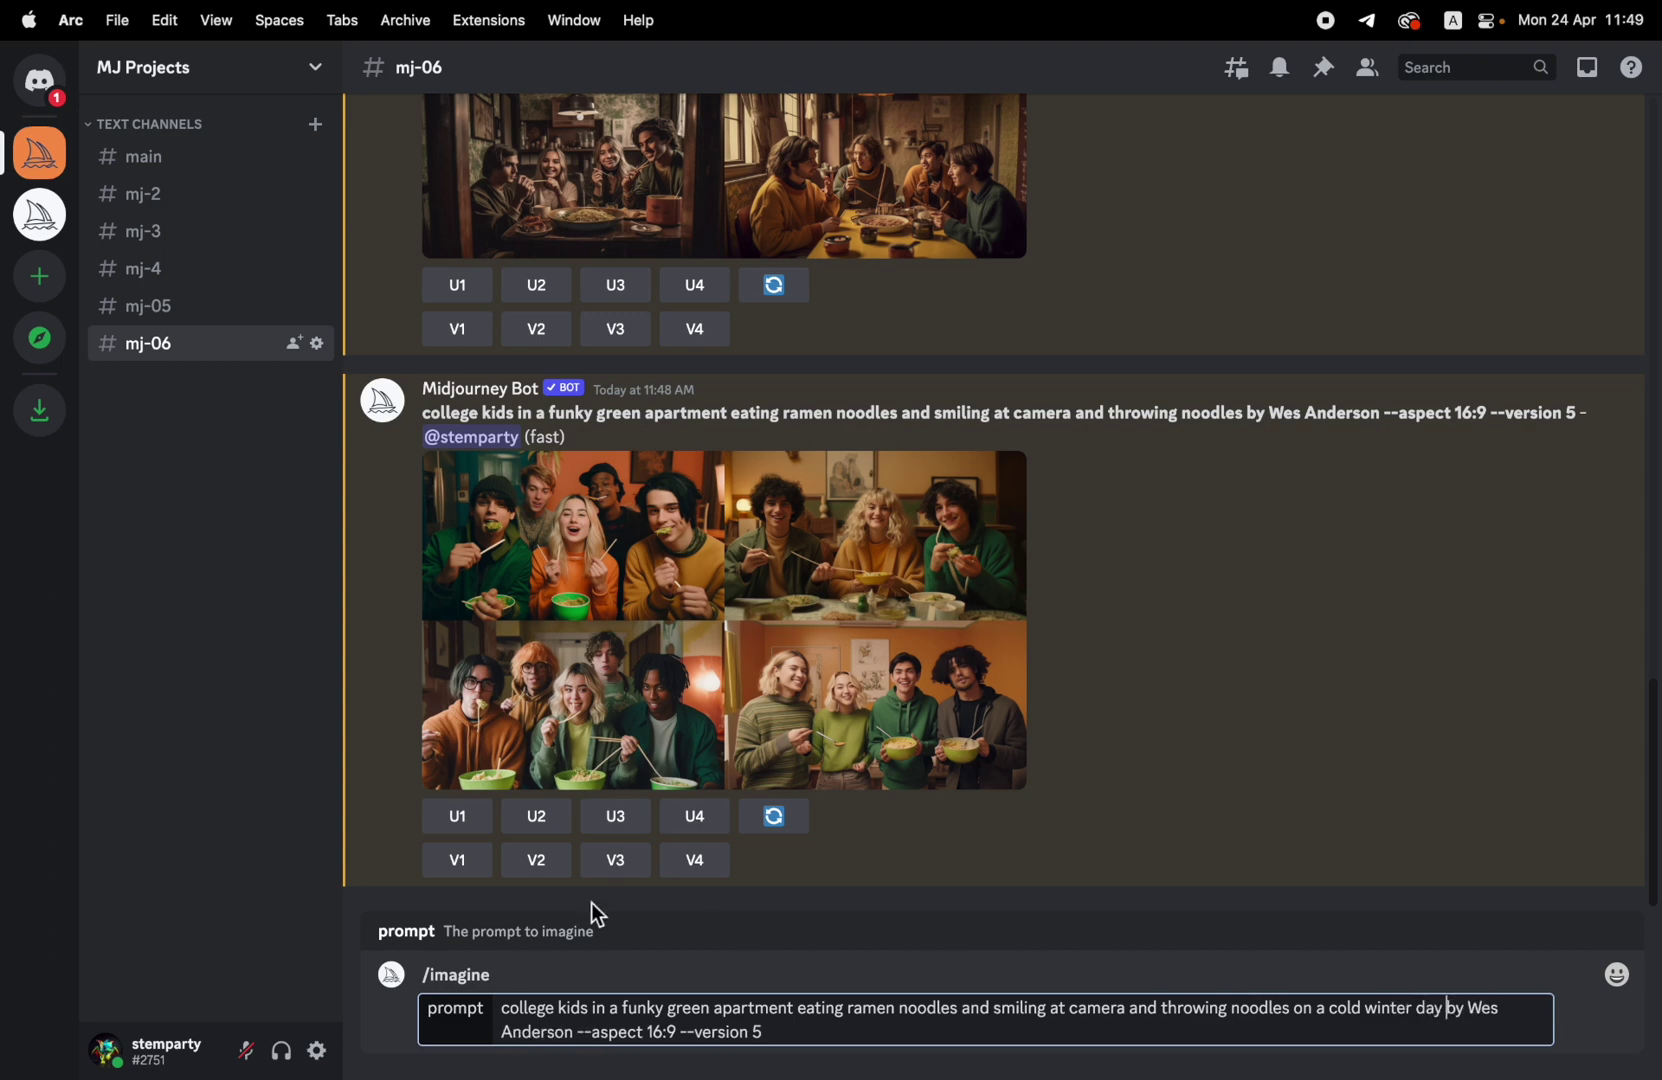
click(589, 1011)
text(wearing beanies)
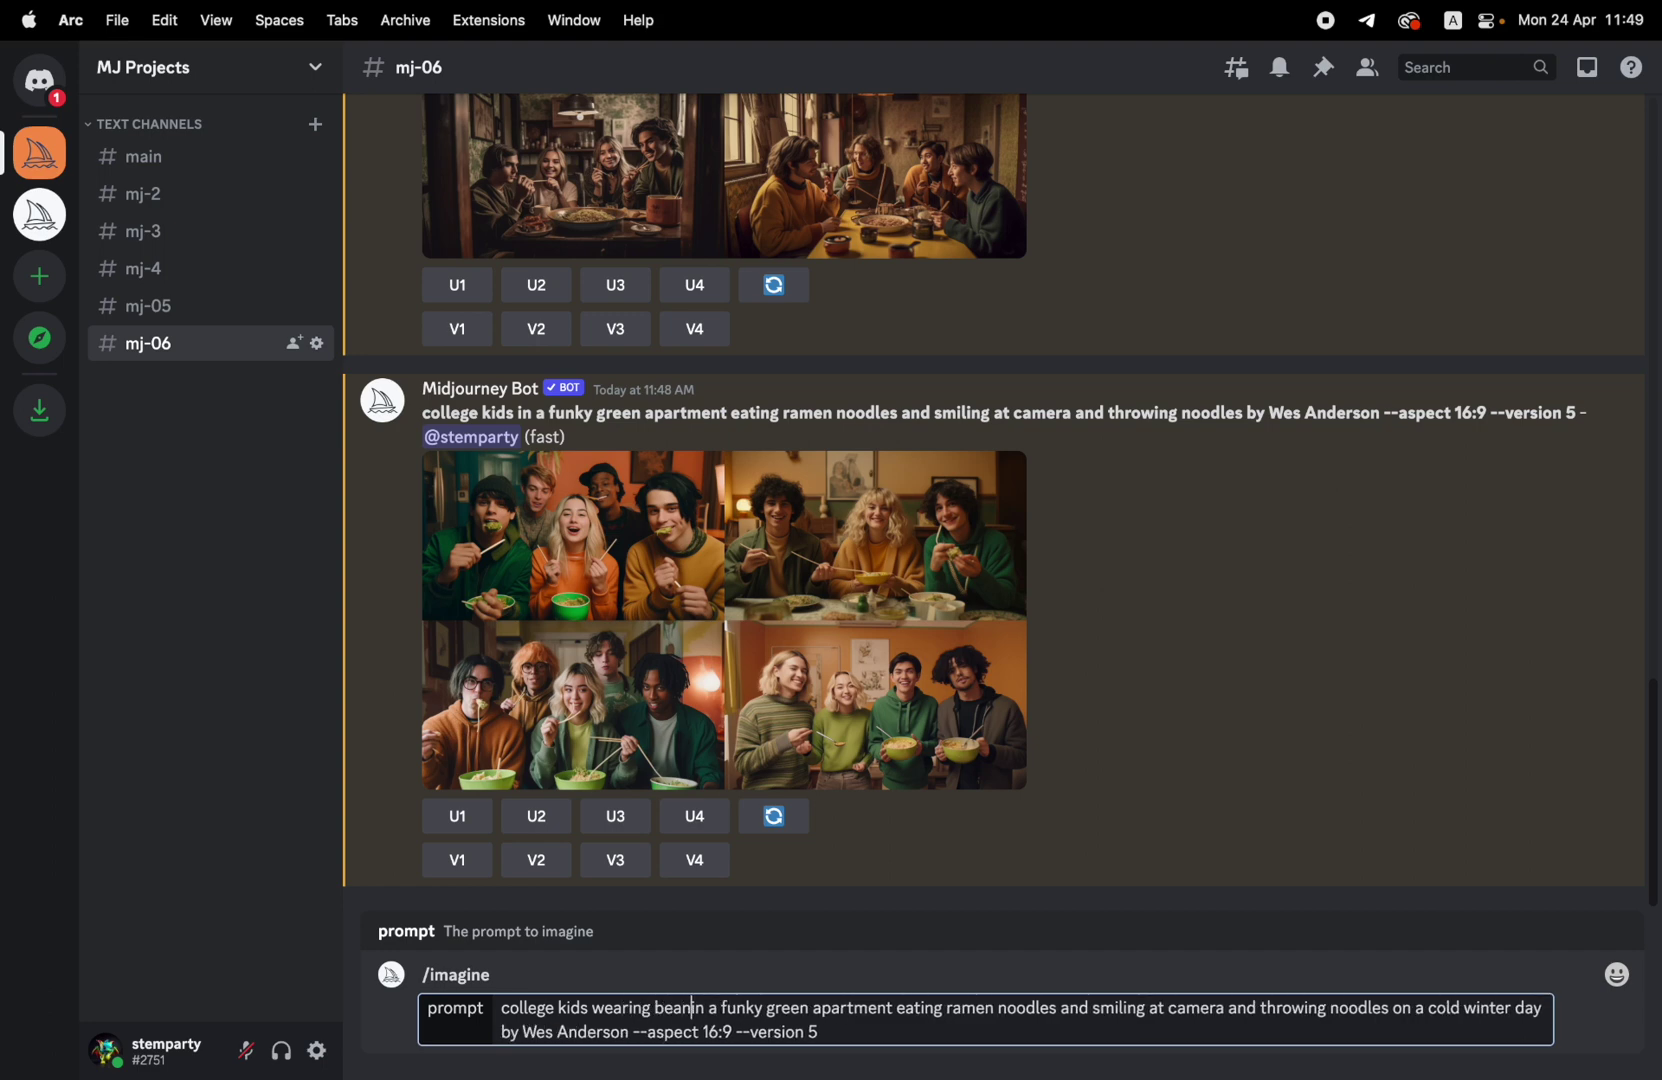
key(Return)
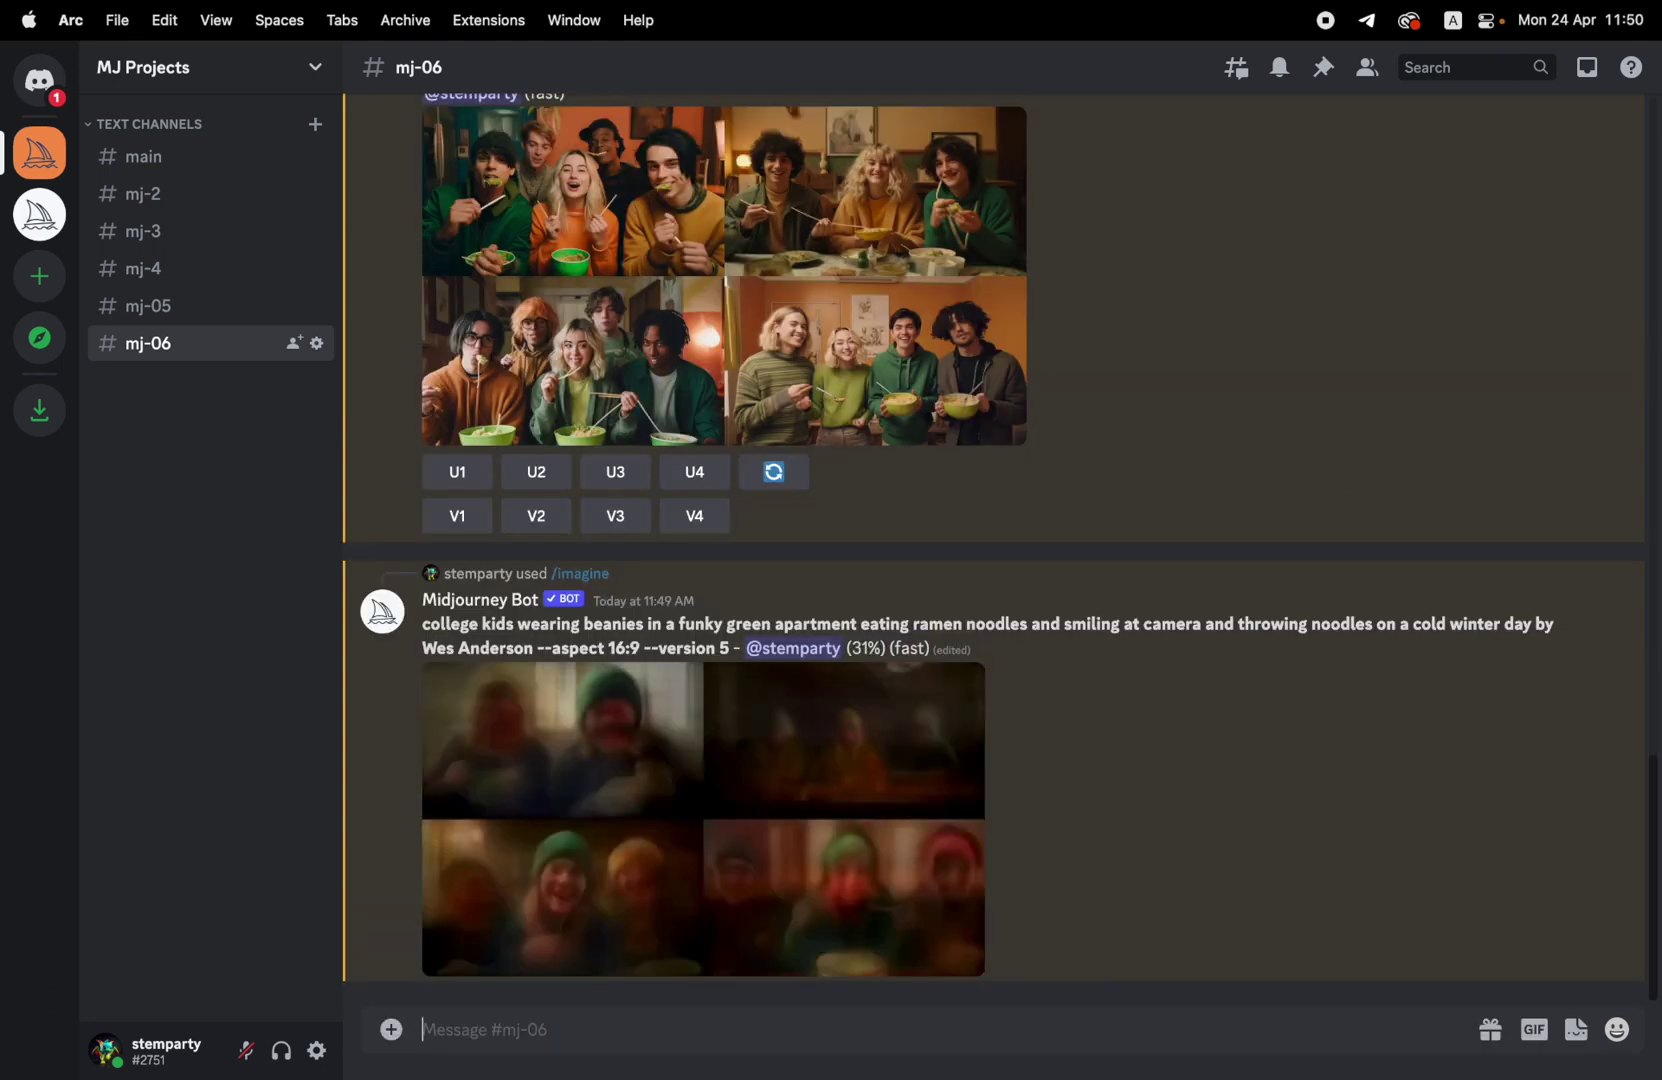
Compare the beanies image grid with the preceding green apartment grid by viewing each one enlarged
click(869, 712)
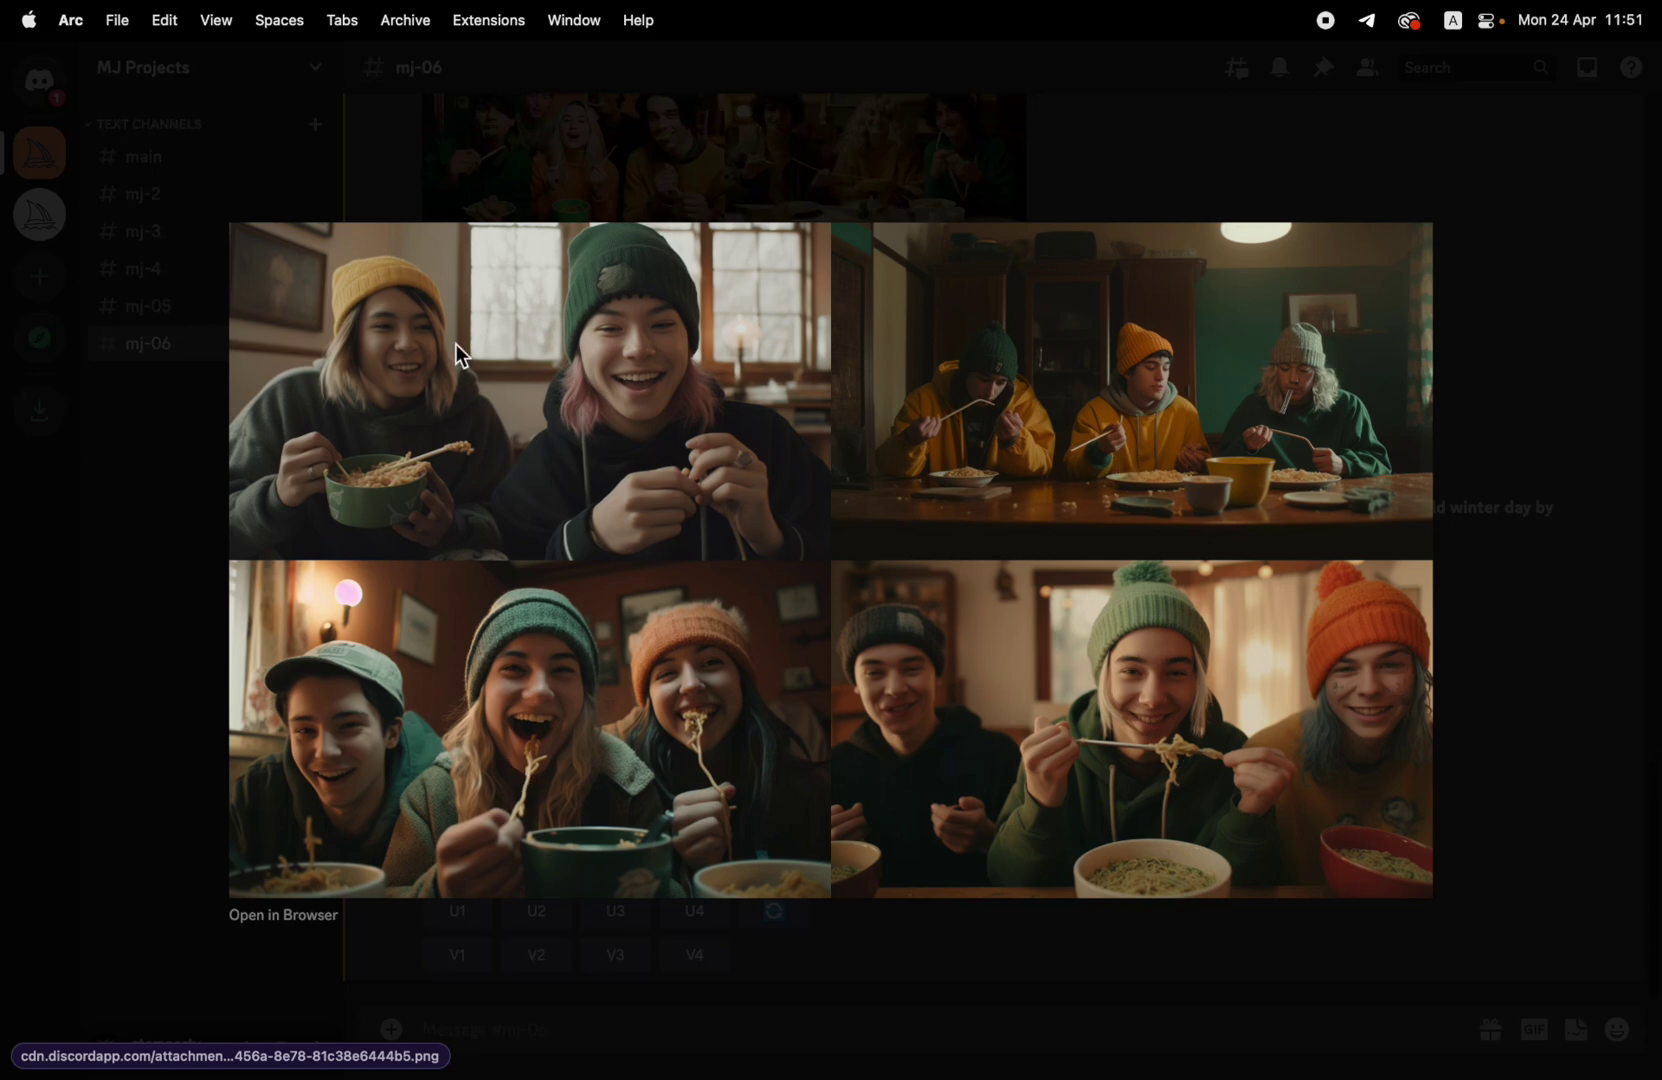
click(1530, 632)
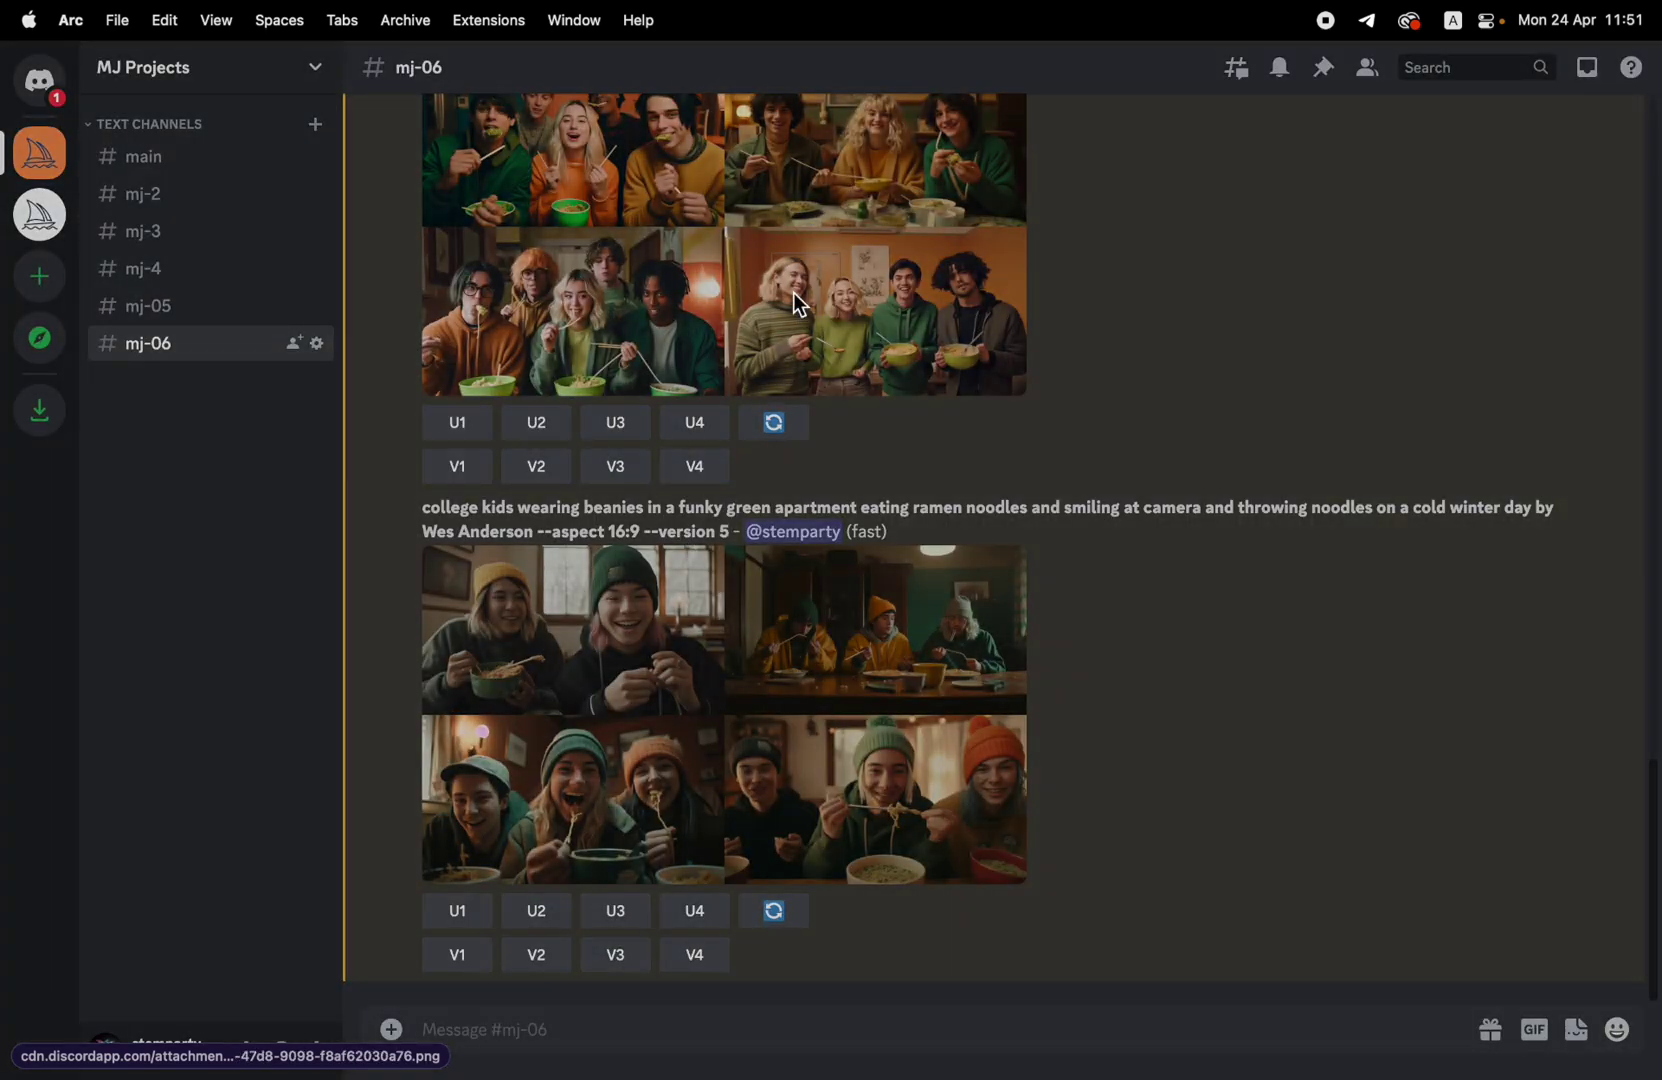
click(800, 303)
click(1510, 738)
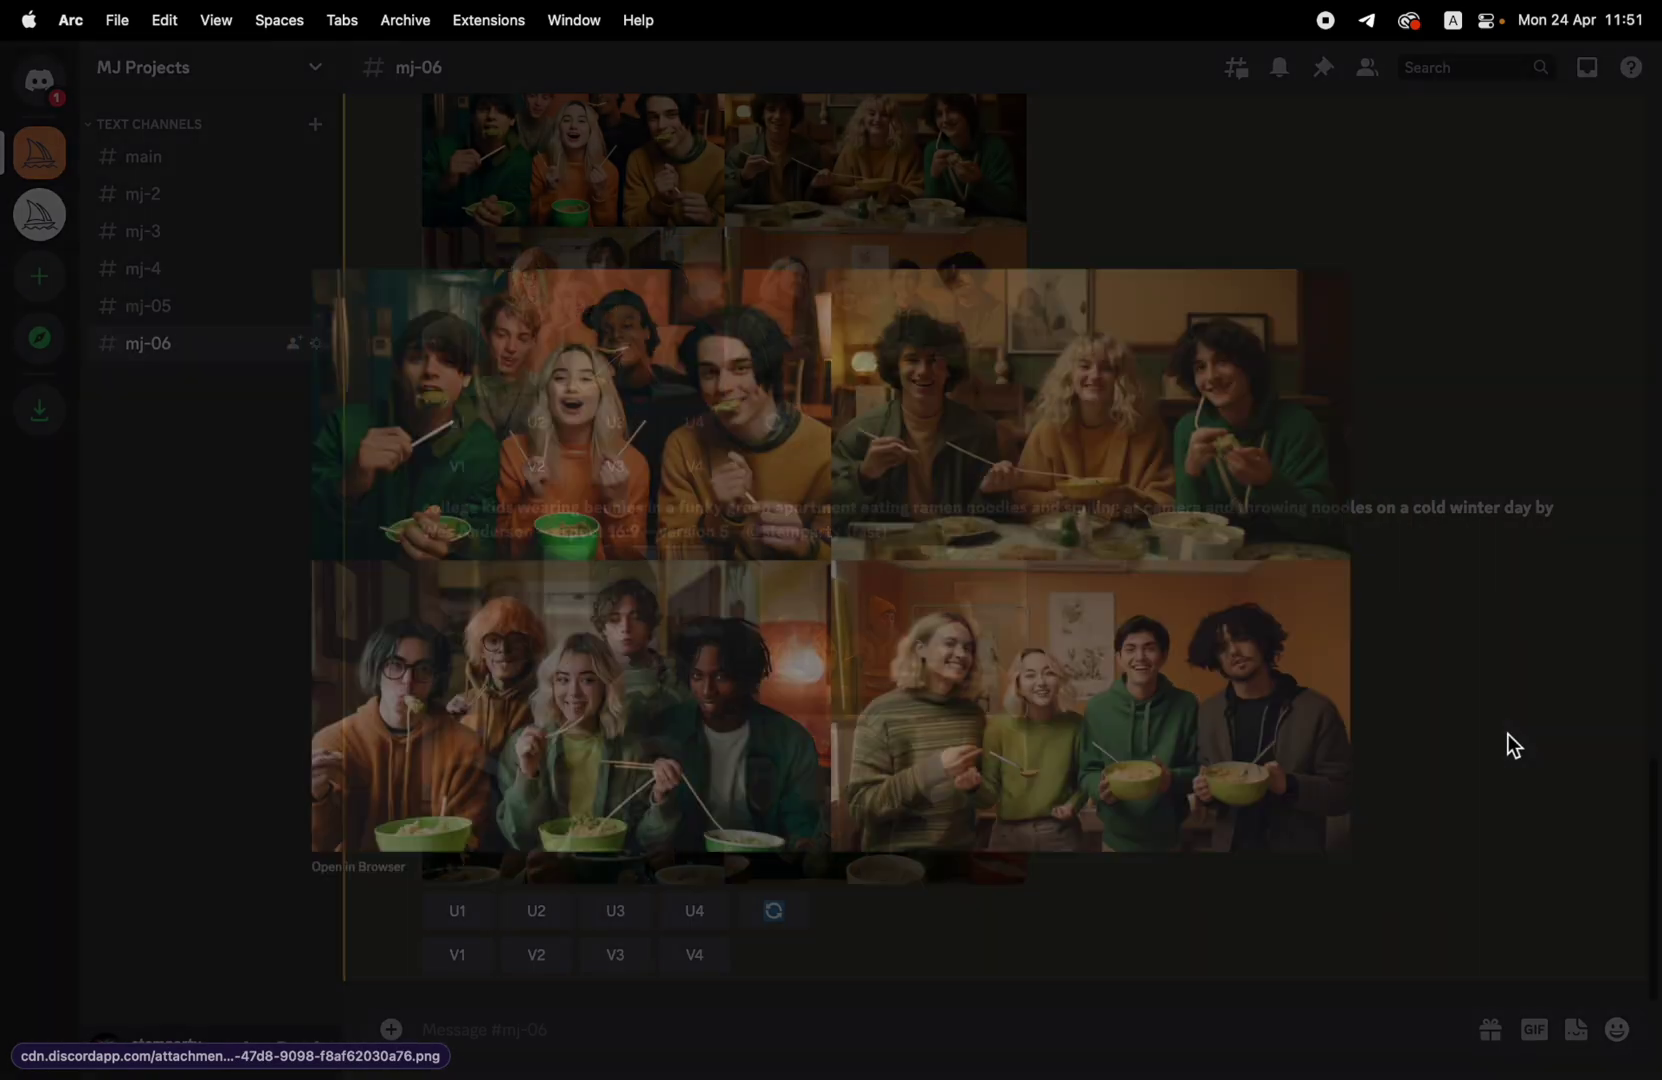
View the beanies image grid enlarged once more, and copy its full prompt into a new /imagine command
click(707, 681)
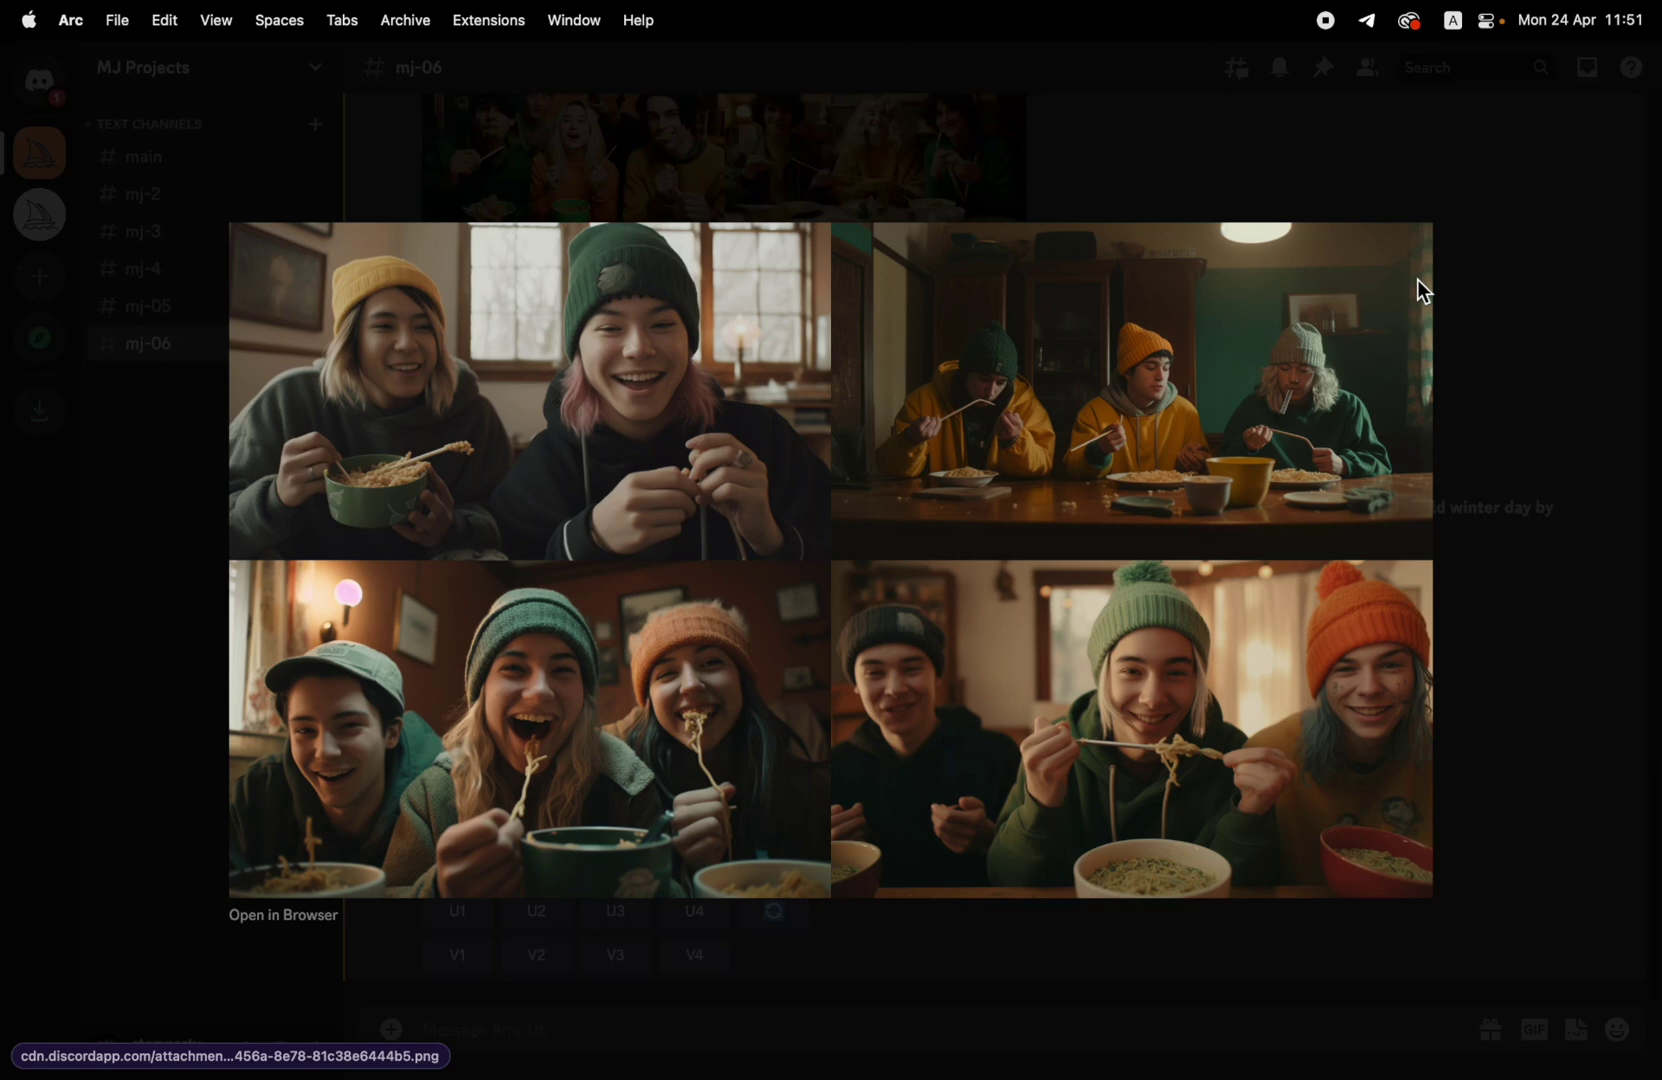
click(1549, 750)
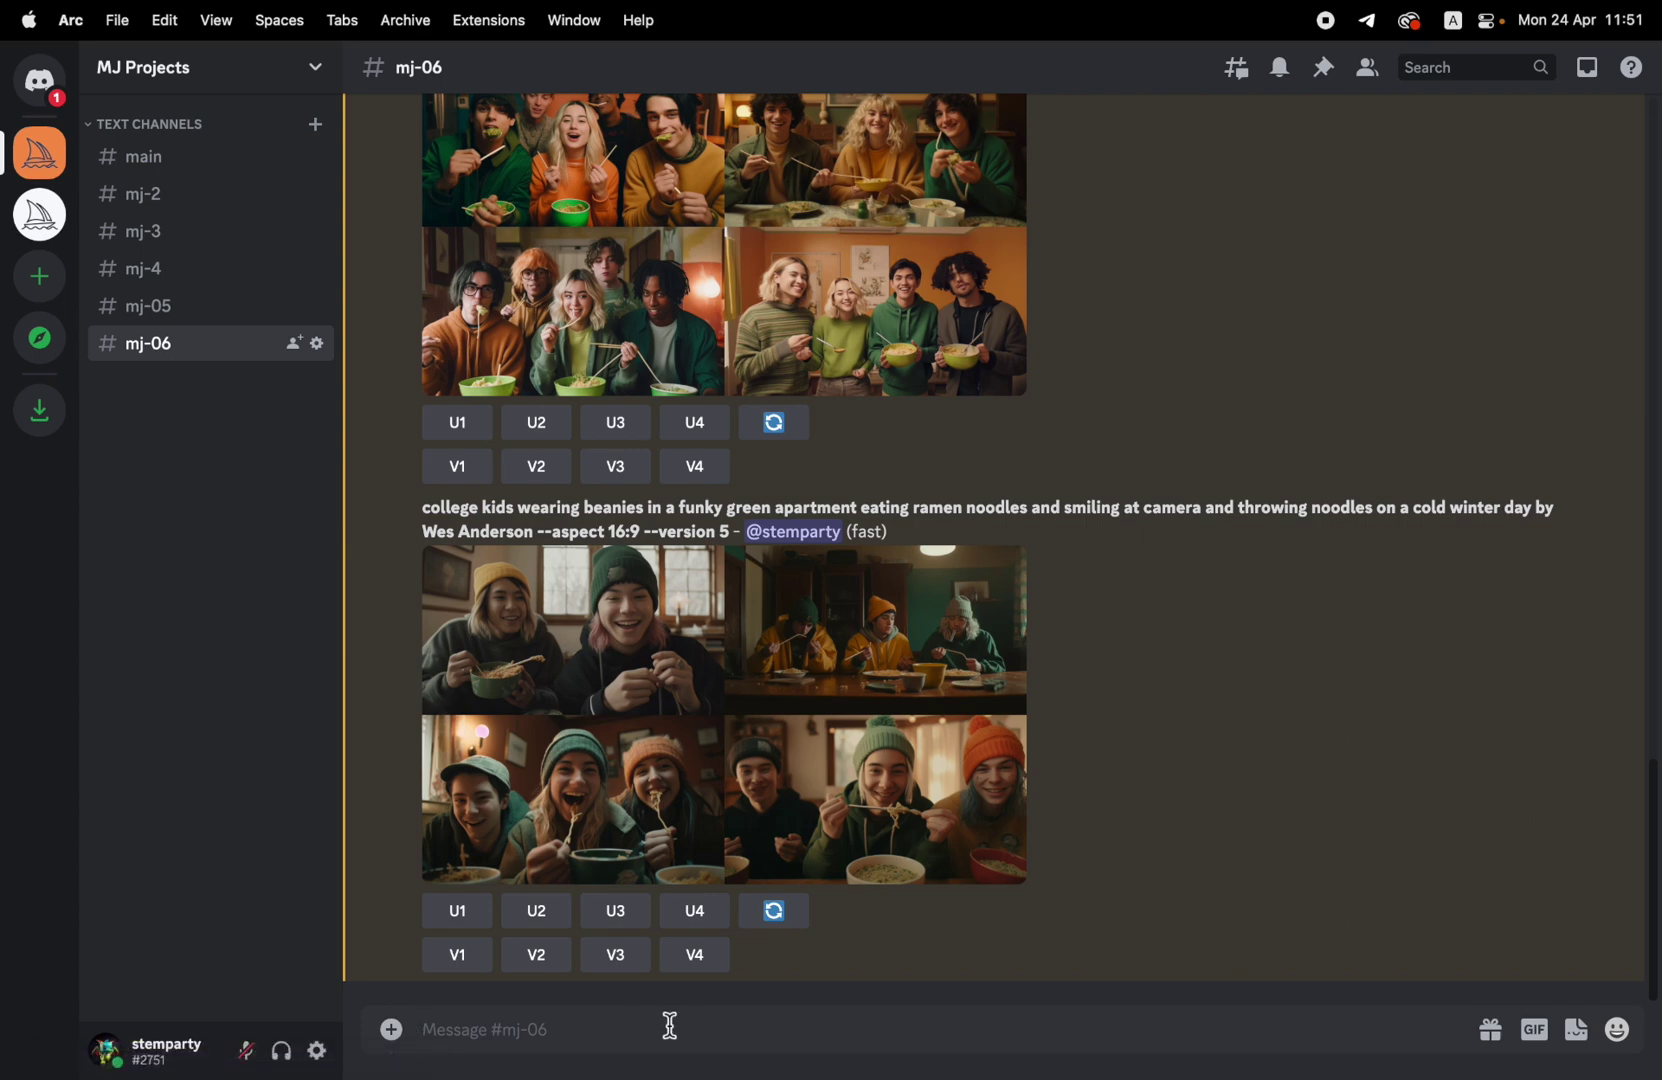
text(/imagi)
key(Tab)
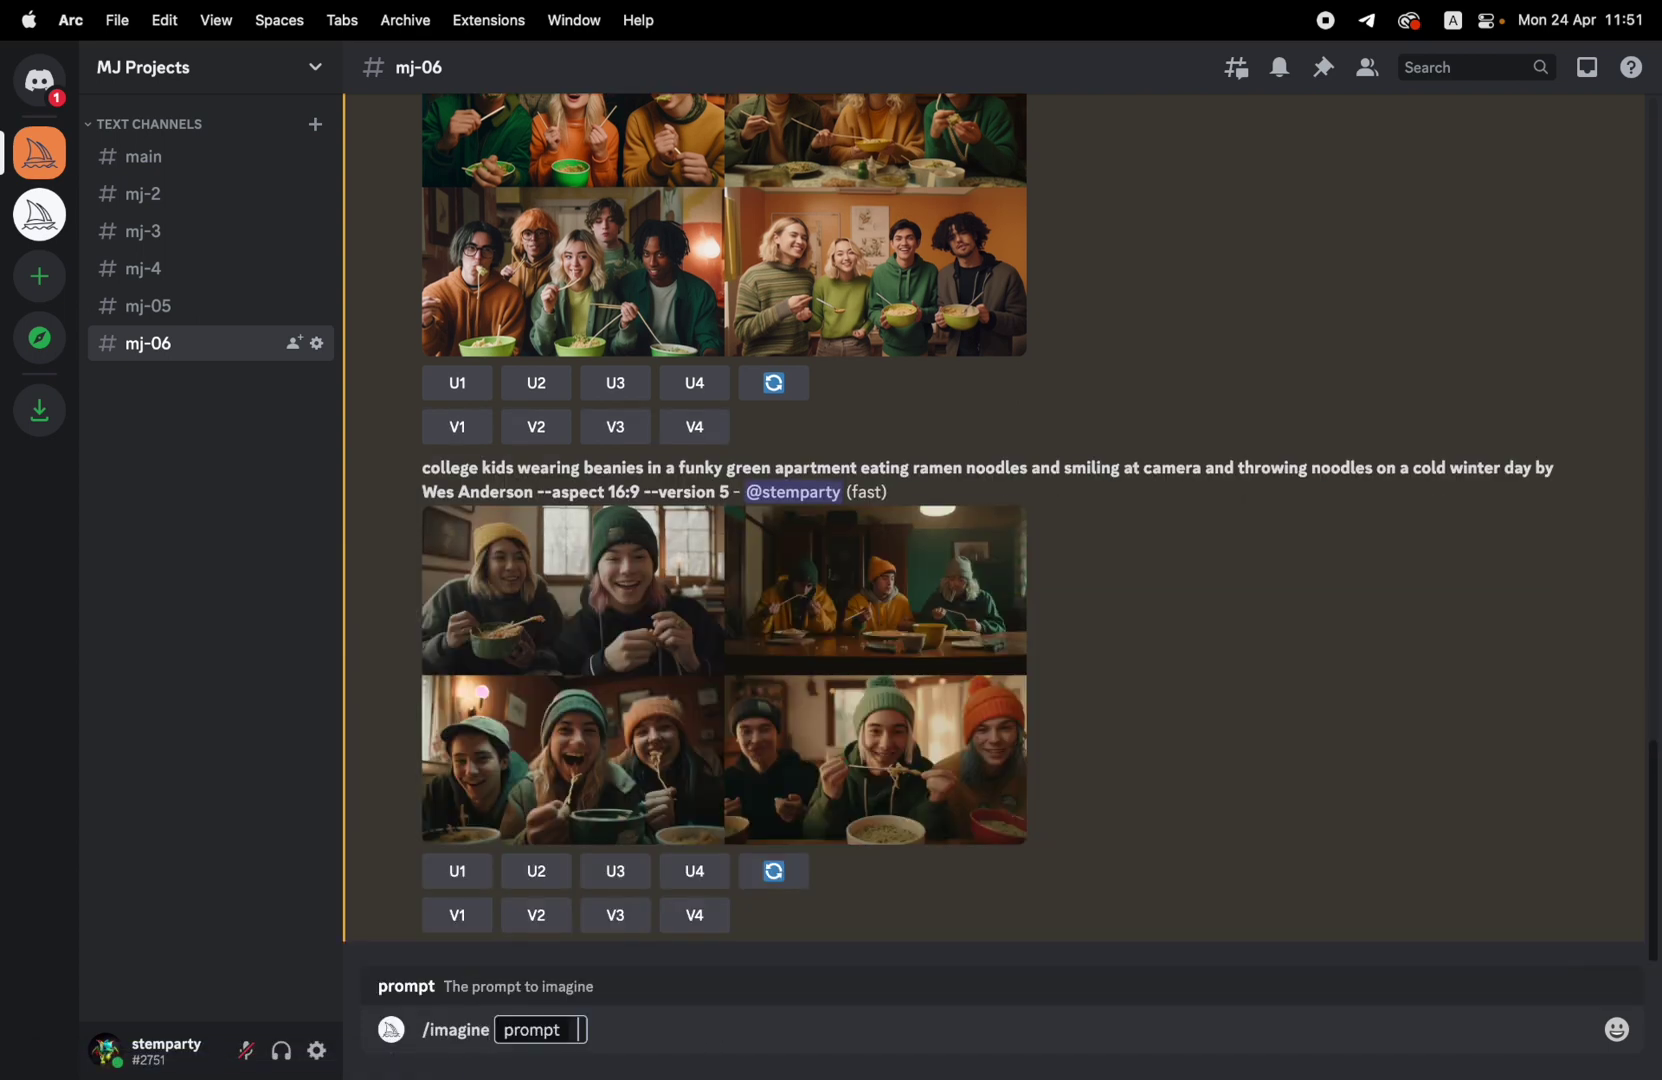
drag(738, 493, 400, 482)
key(super+c)
click(583, 1032)
key(super+v)
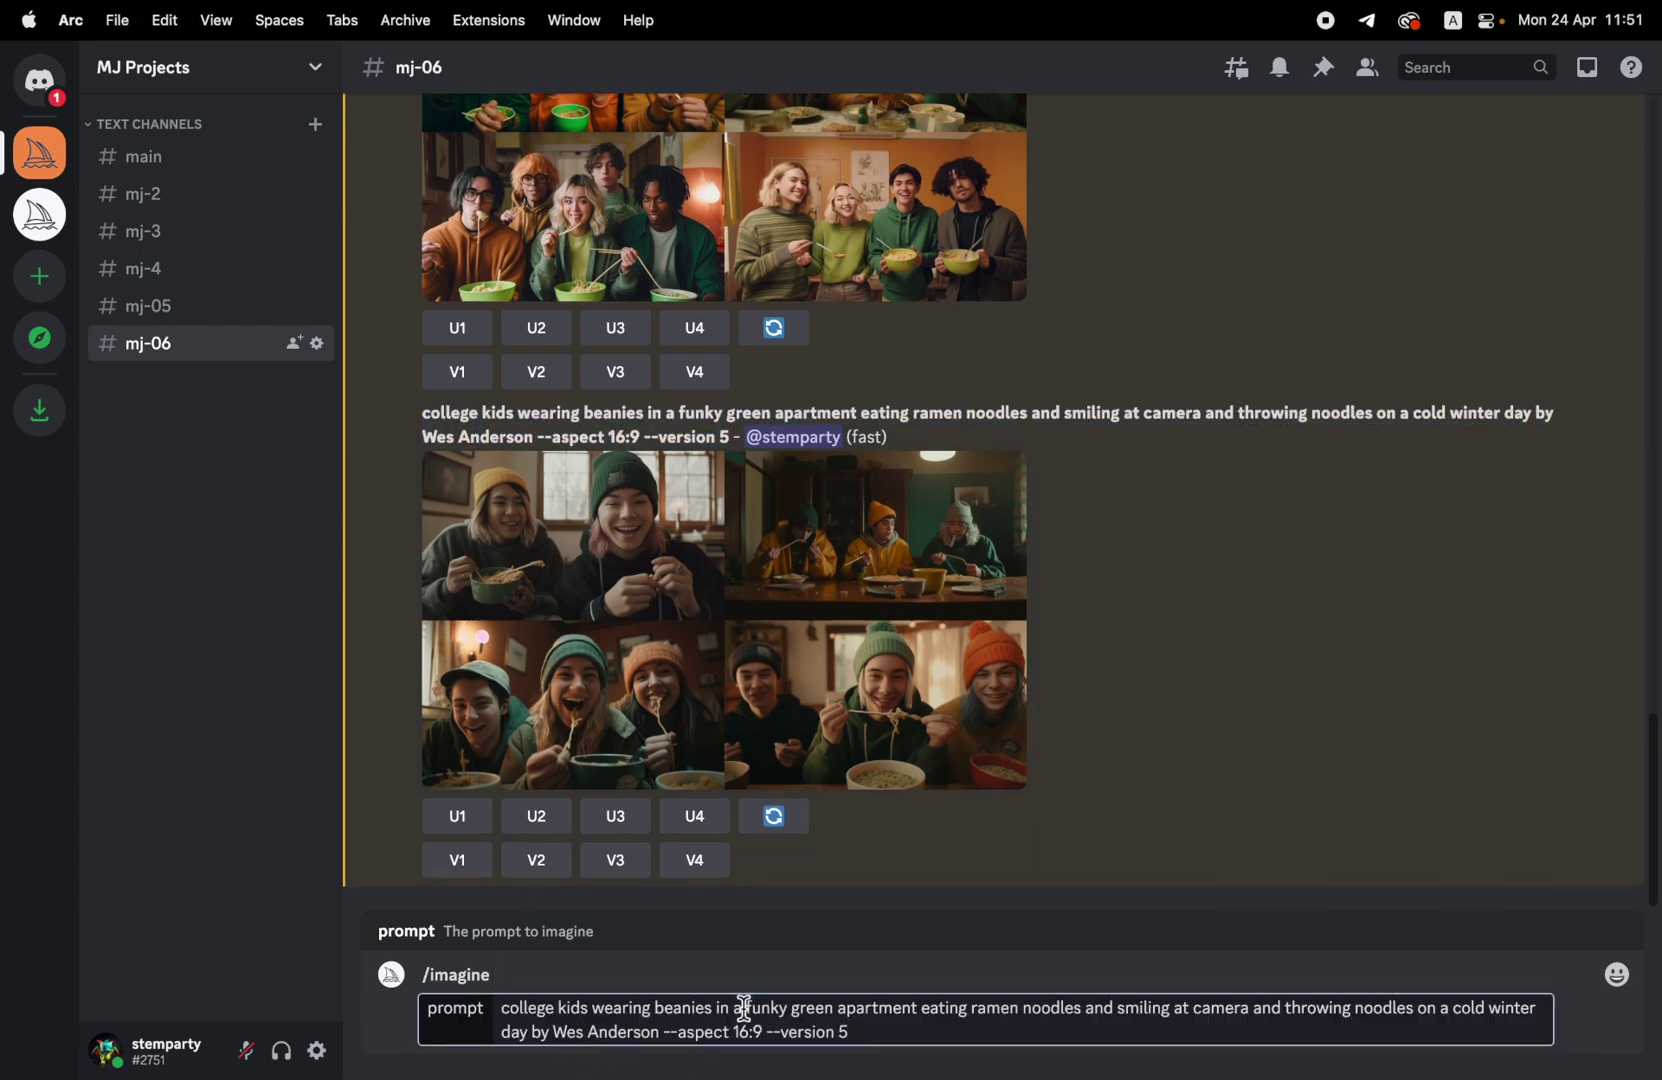
Replace "funky green apartment" with "forest next a camp fire" in the prompt, submit it, and view the generated grid enlarged
click(893, 1007)
shift+click(740, 1010)
key(BackSpace)
text(forest)
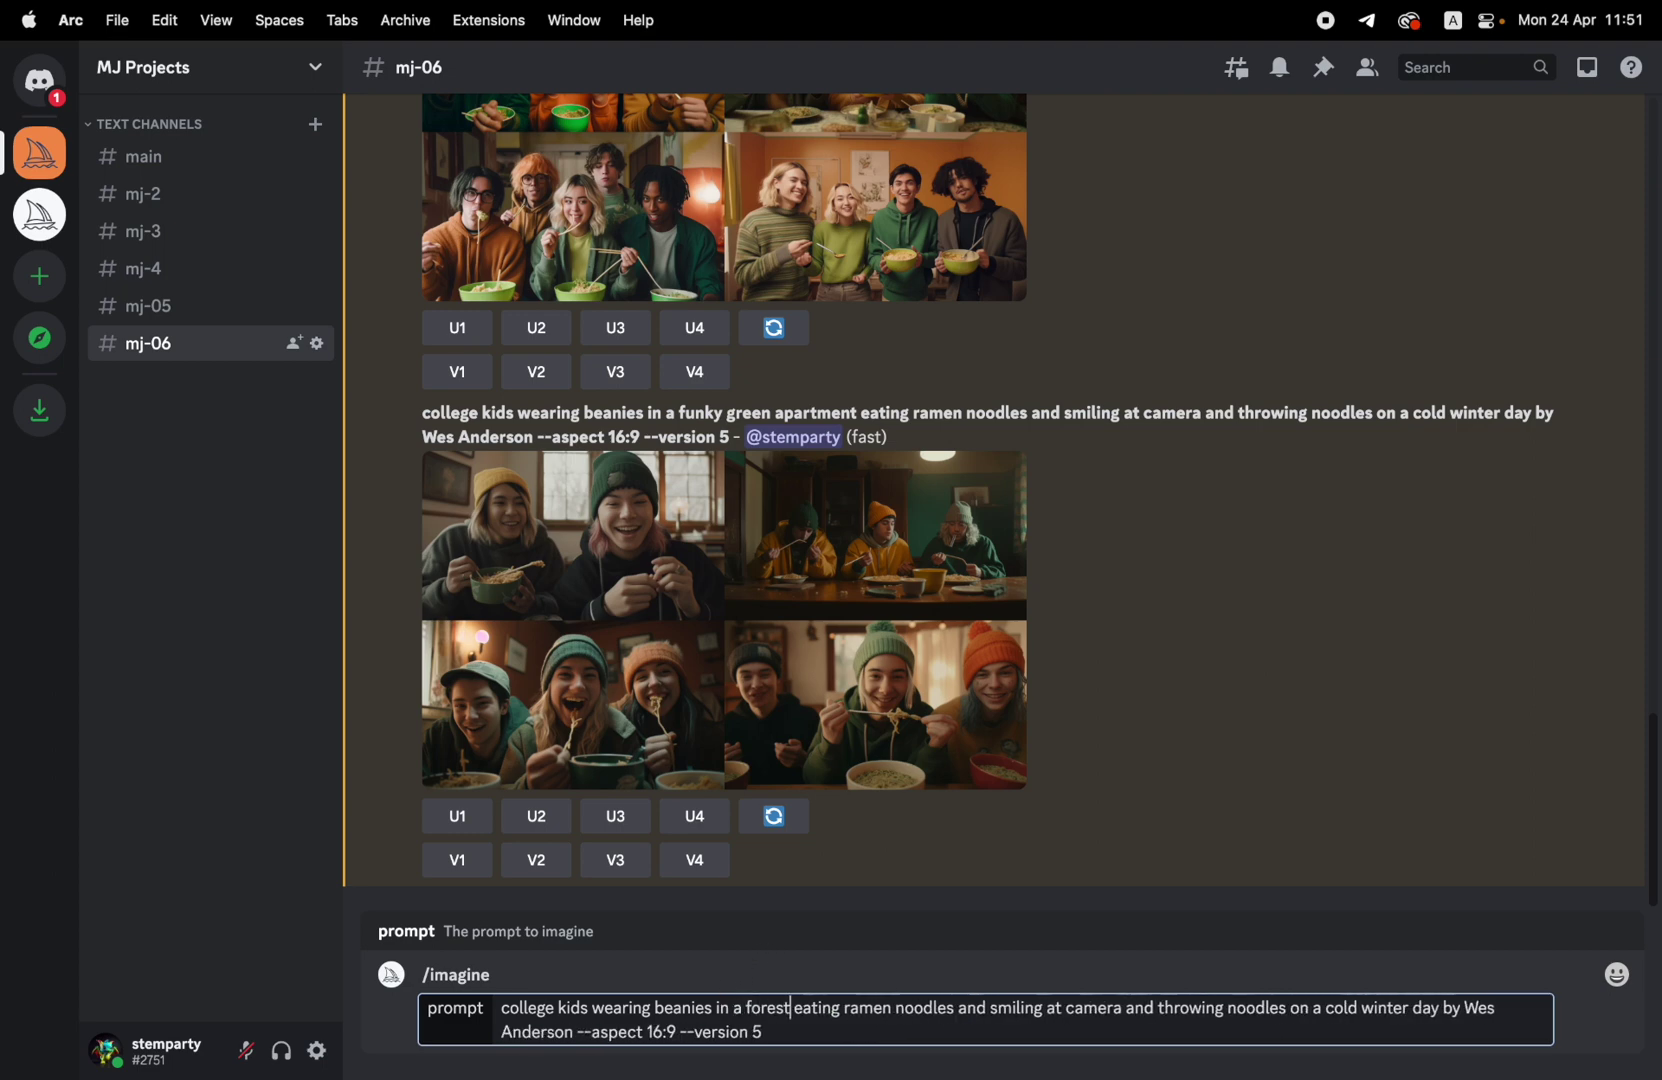
text( next a)
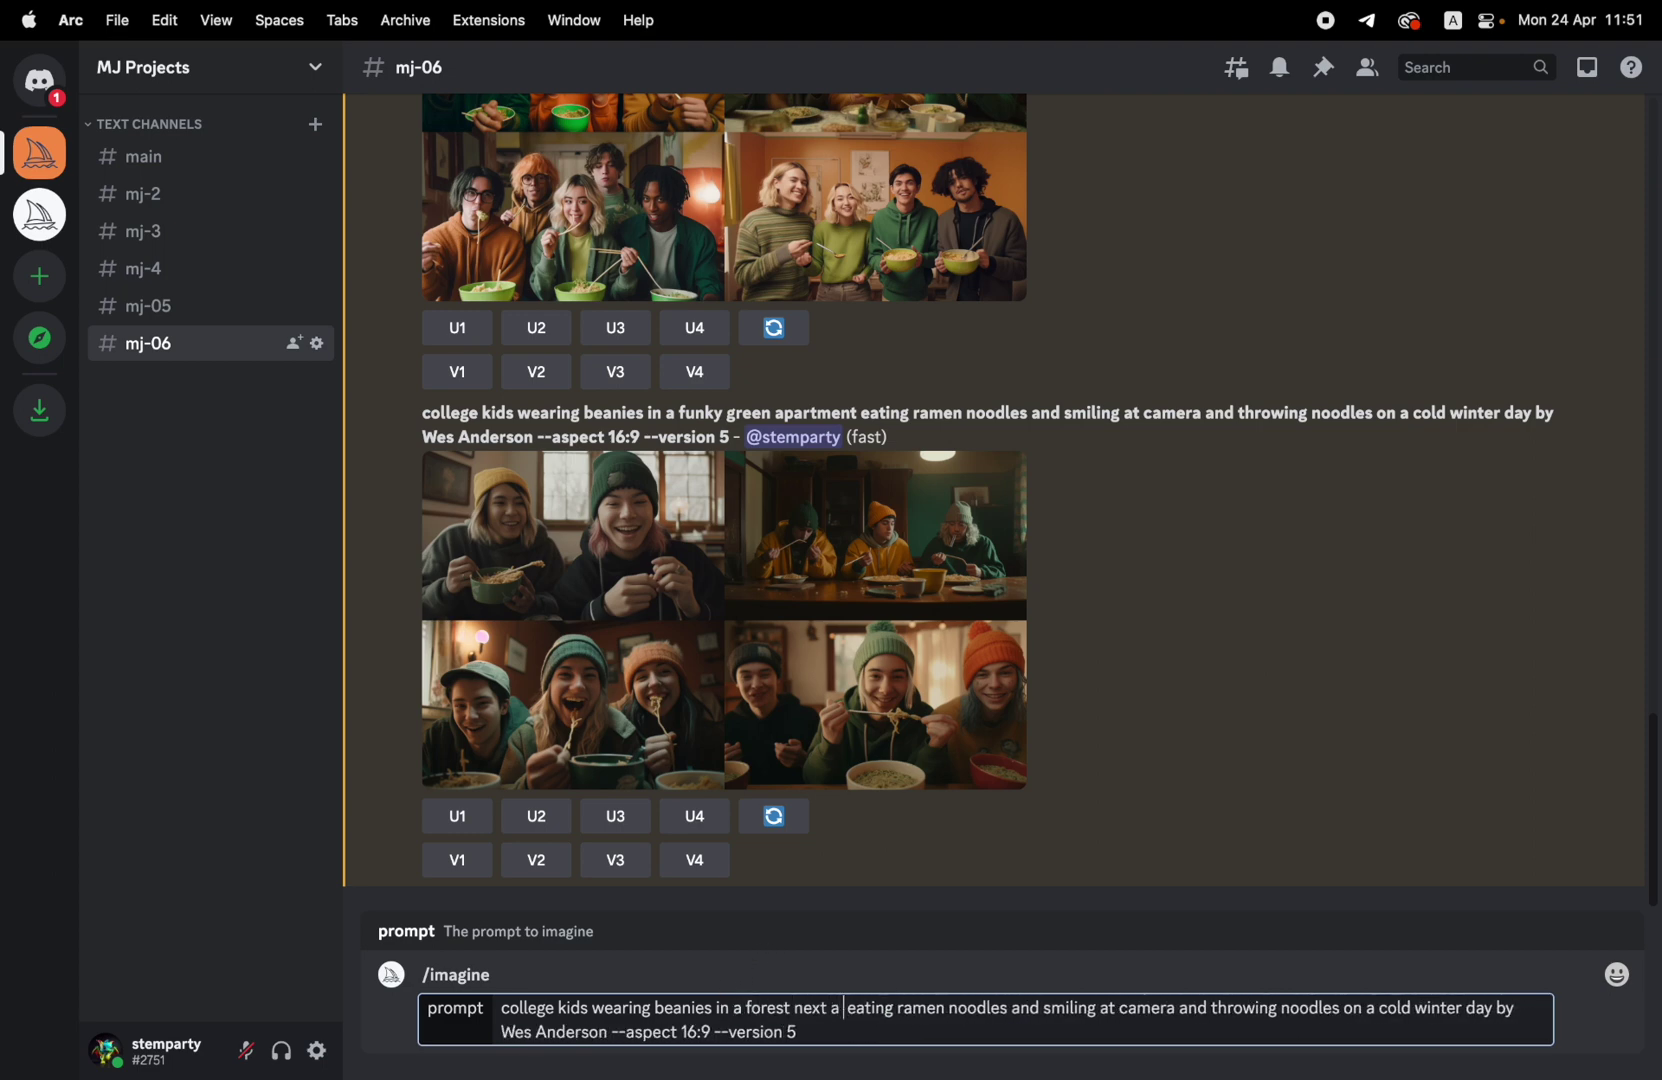
text( camp fi)
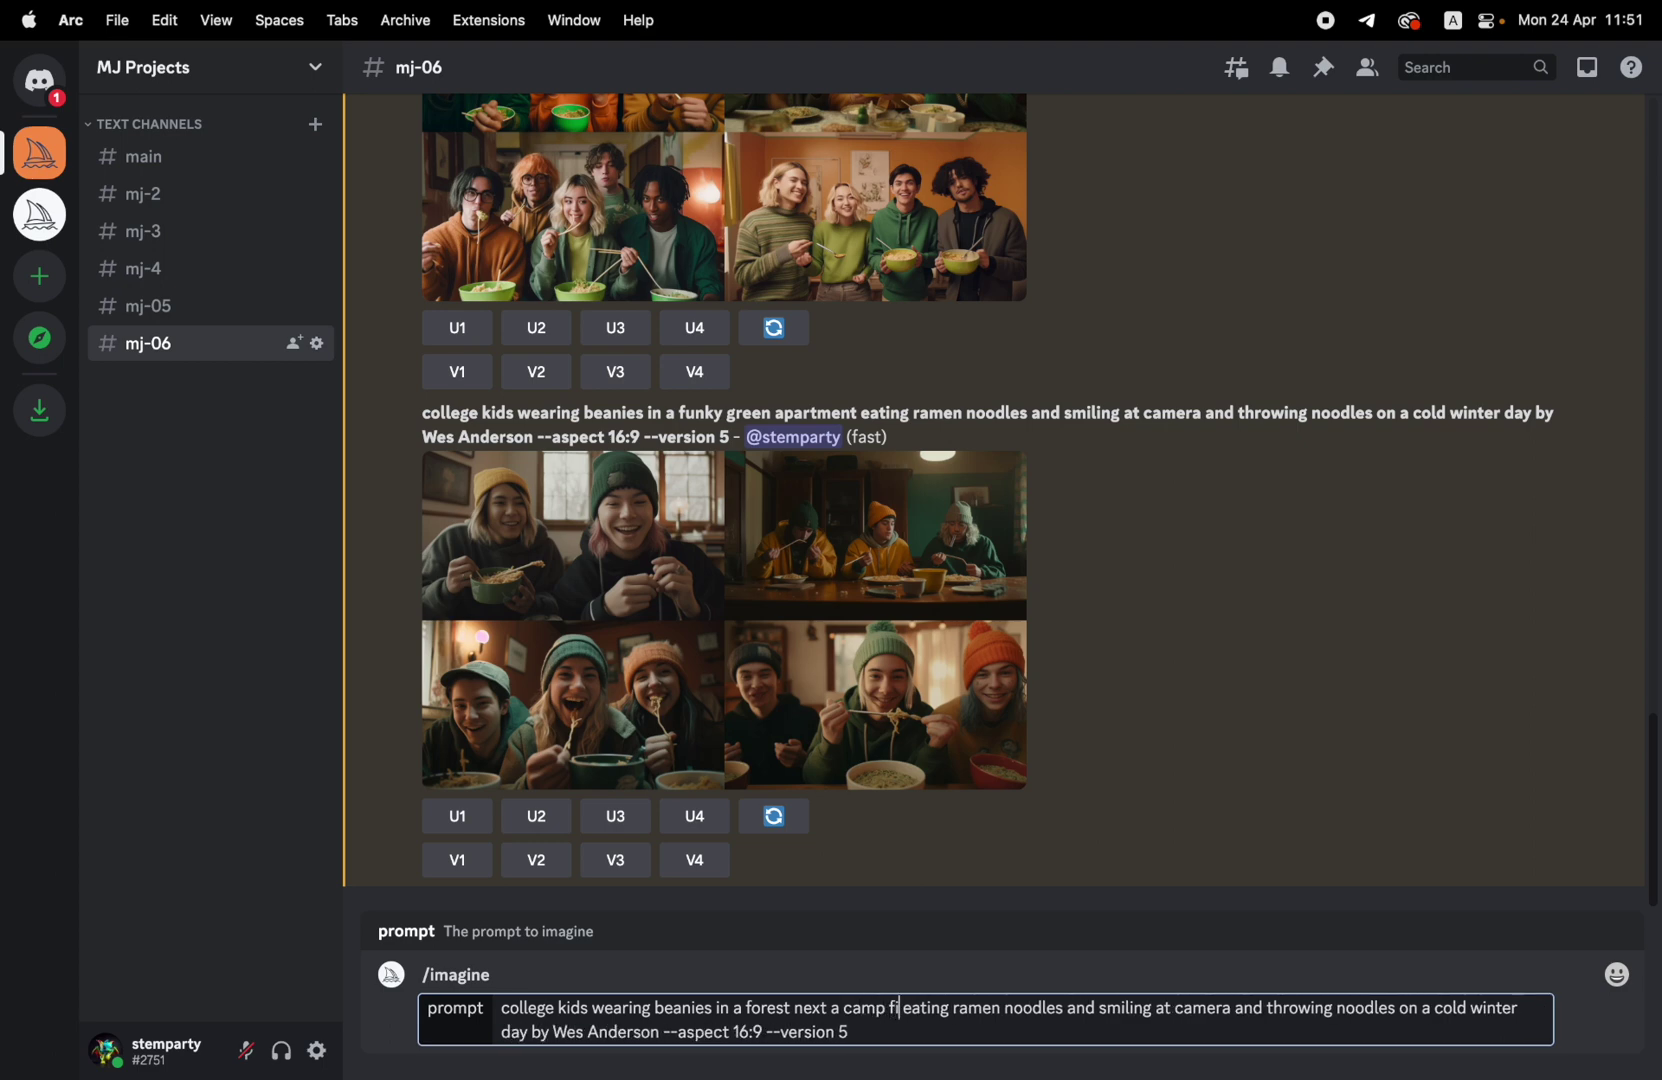
text(re)
key(Return)
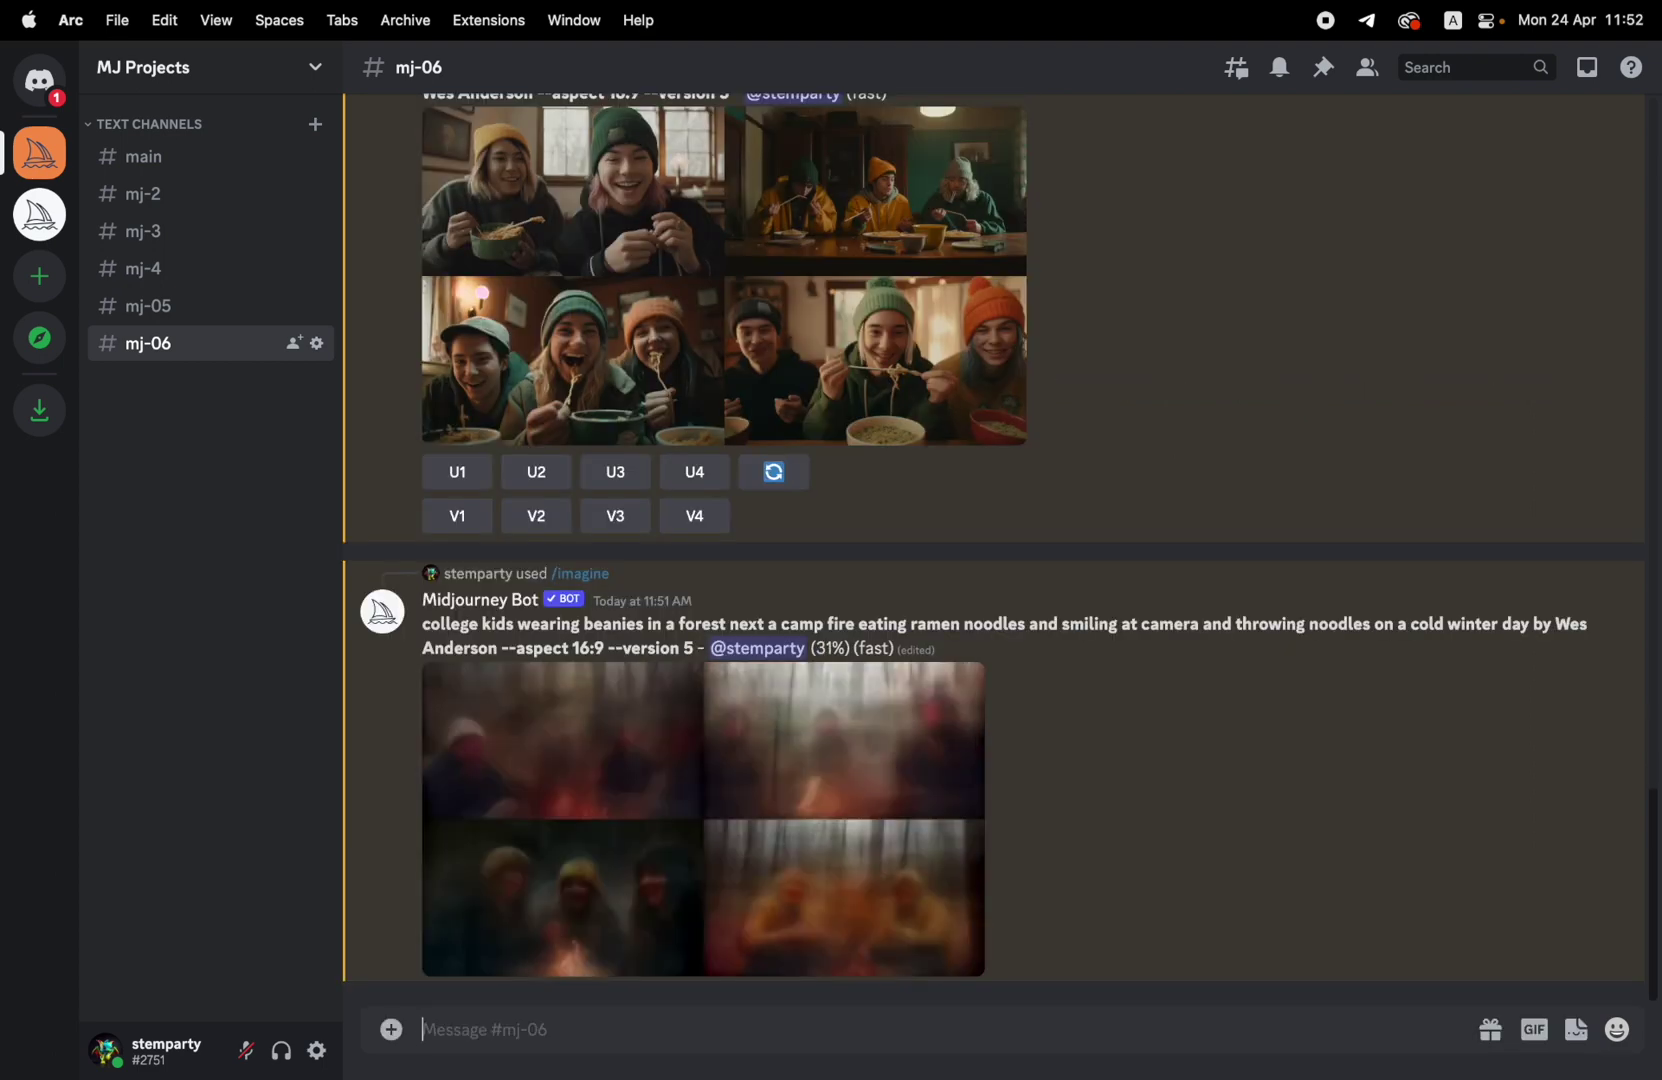
click(808, 727)
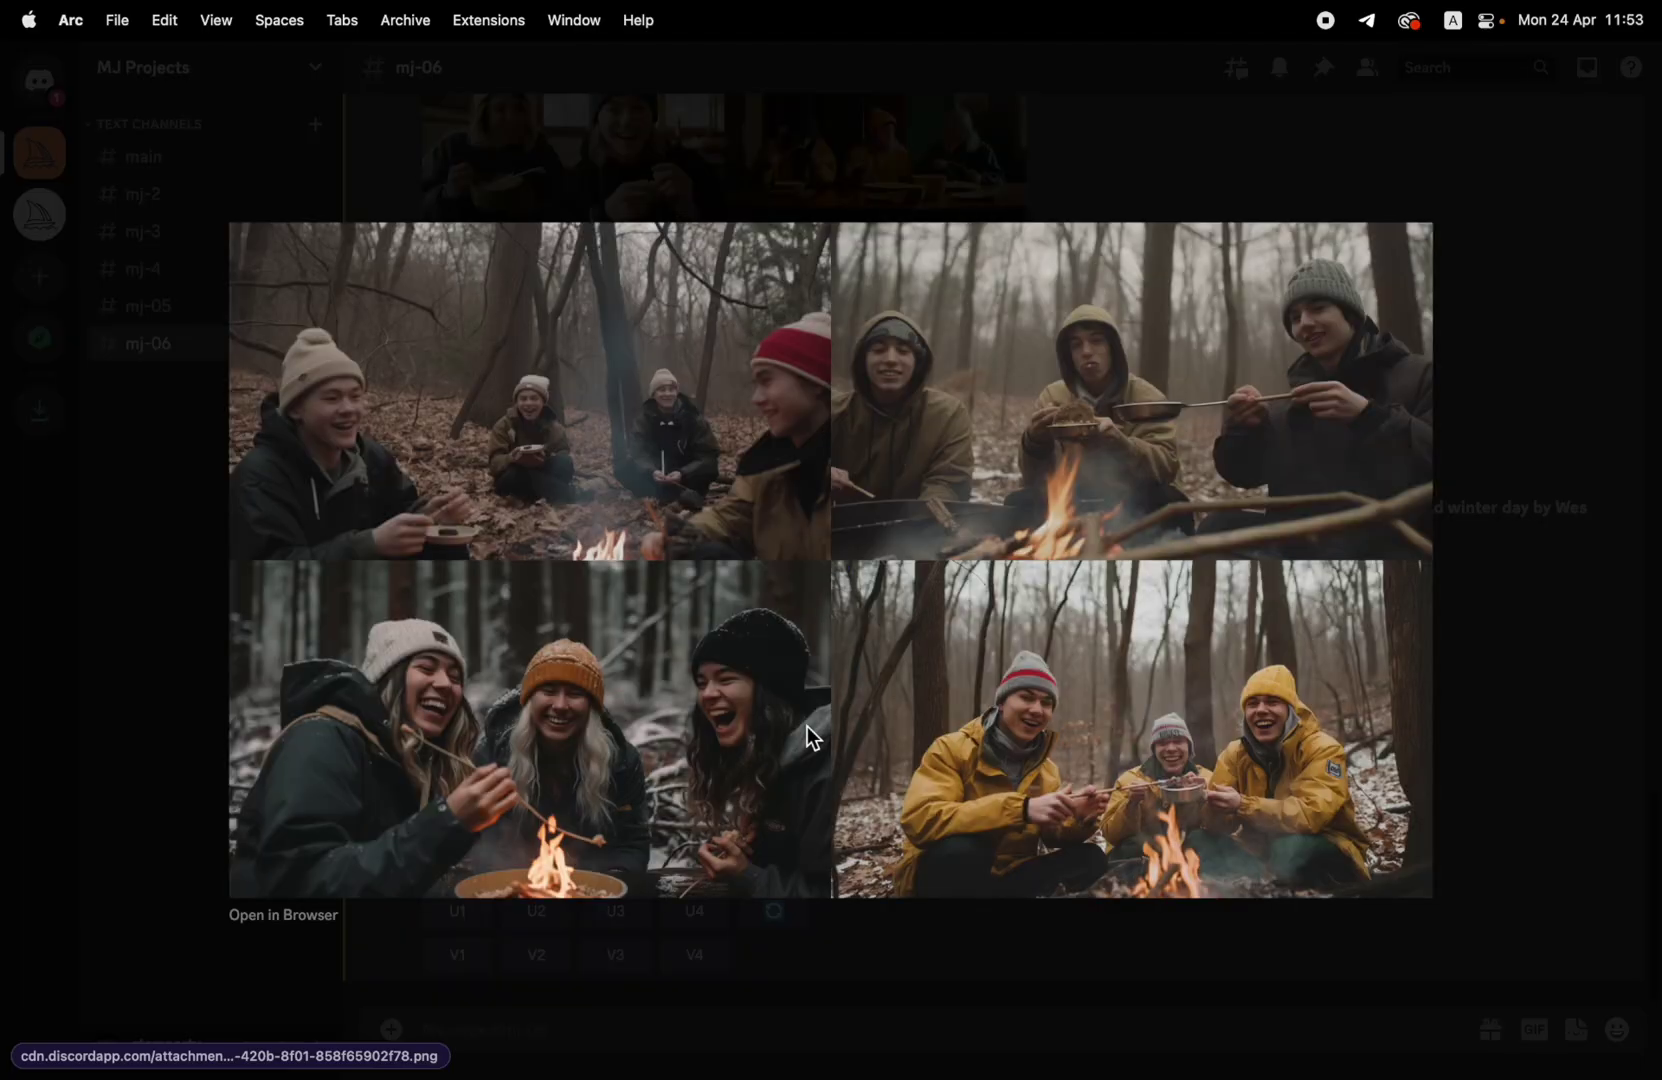